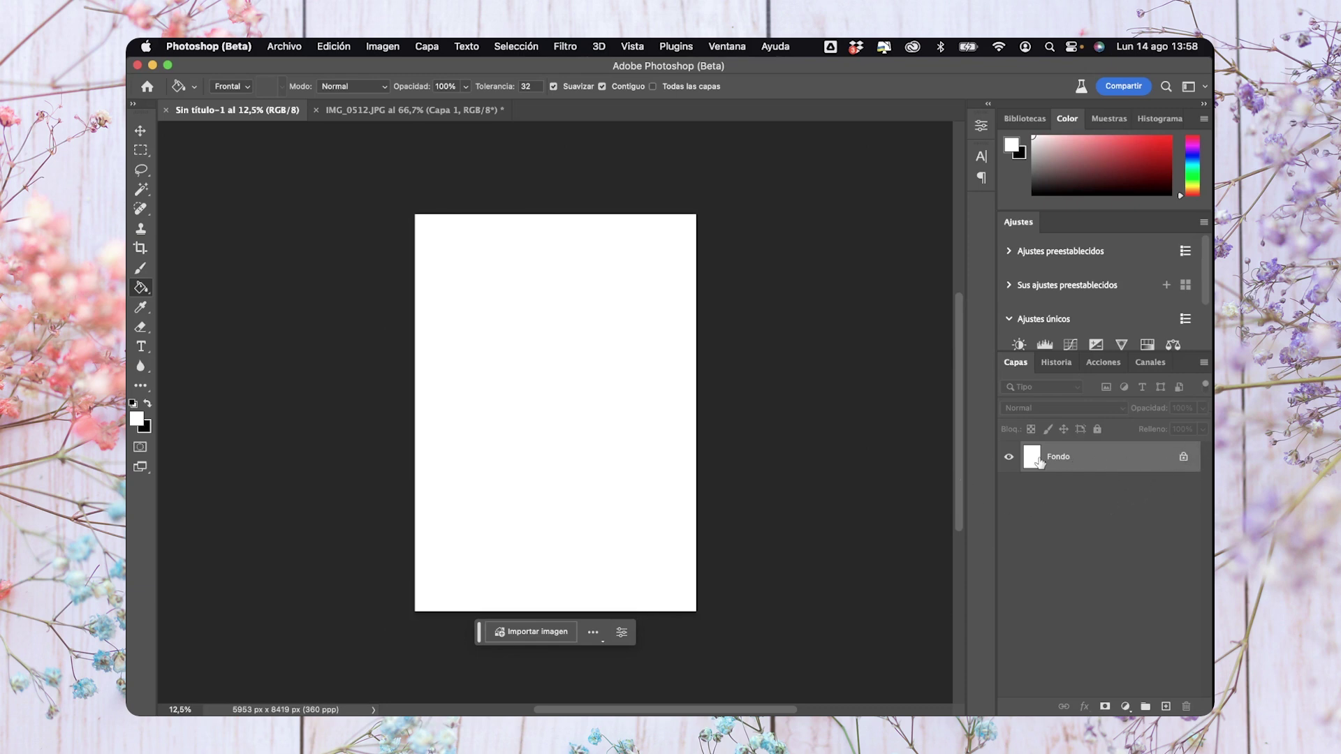
Unlock the Fondo layer into Capa 0, then brush a test zigzag and undo it
{"action": "left_click", "coordinate": [1183, 458]}
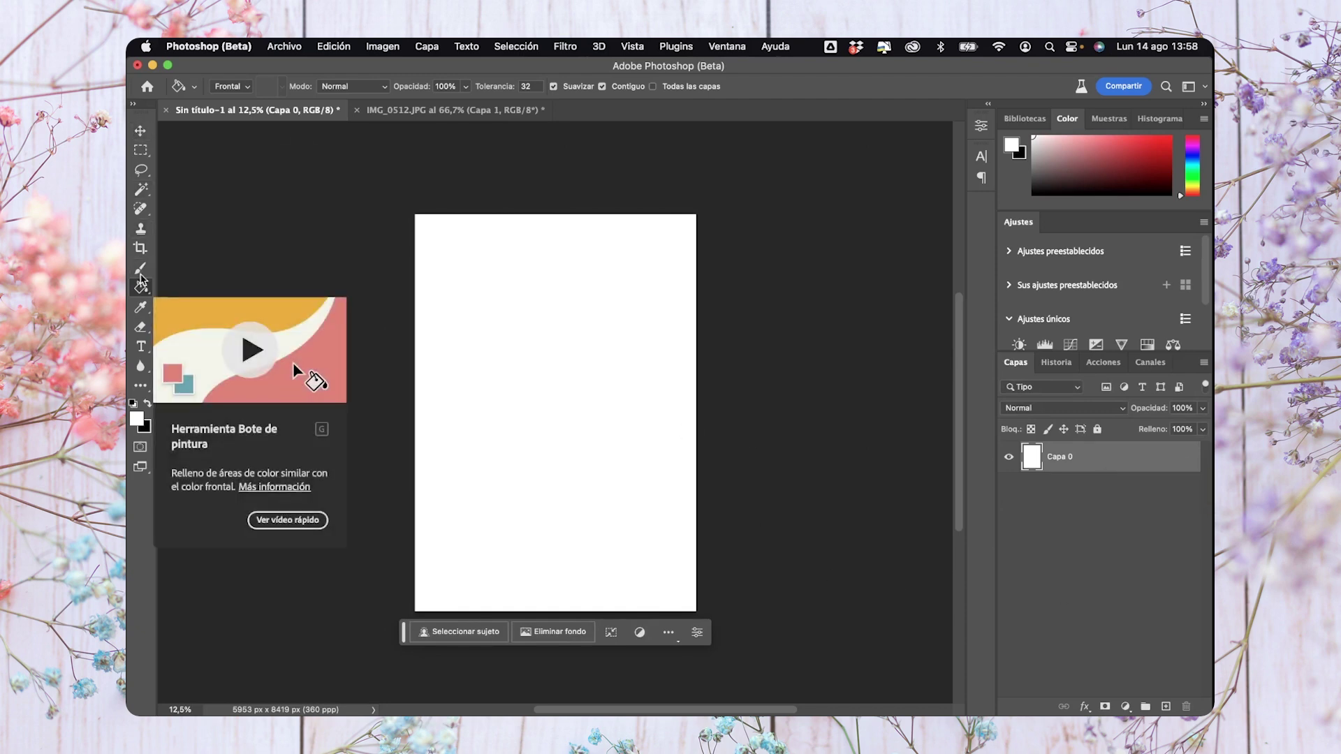
{"action": "left_click", "coordinate": [140, 268]}
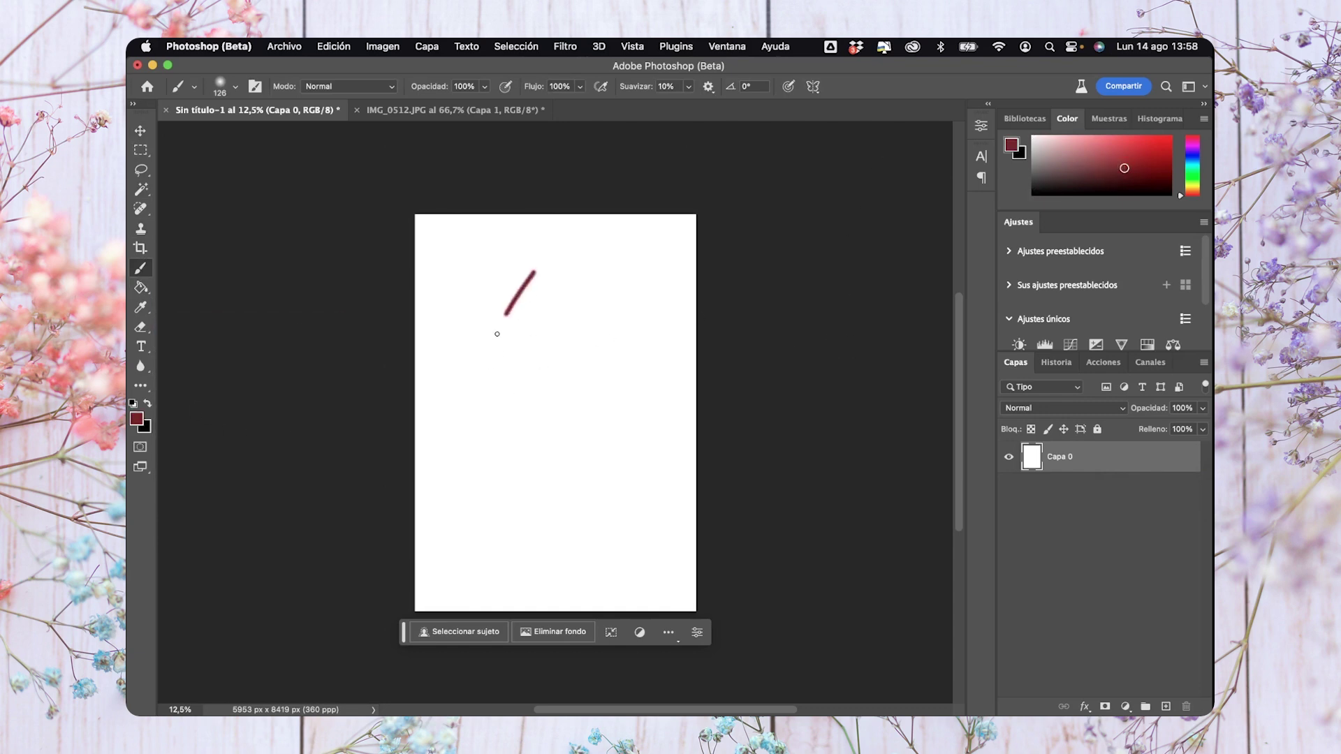
{"action": "left_click_drag", "start_coordinate": [497, 334], "coordinate": [683, 442]}
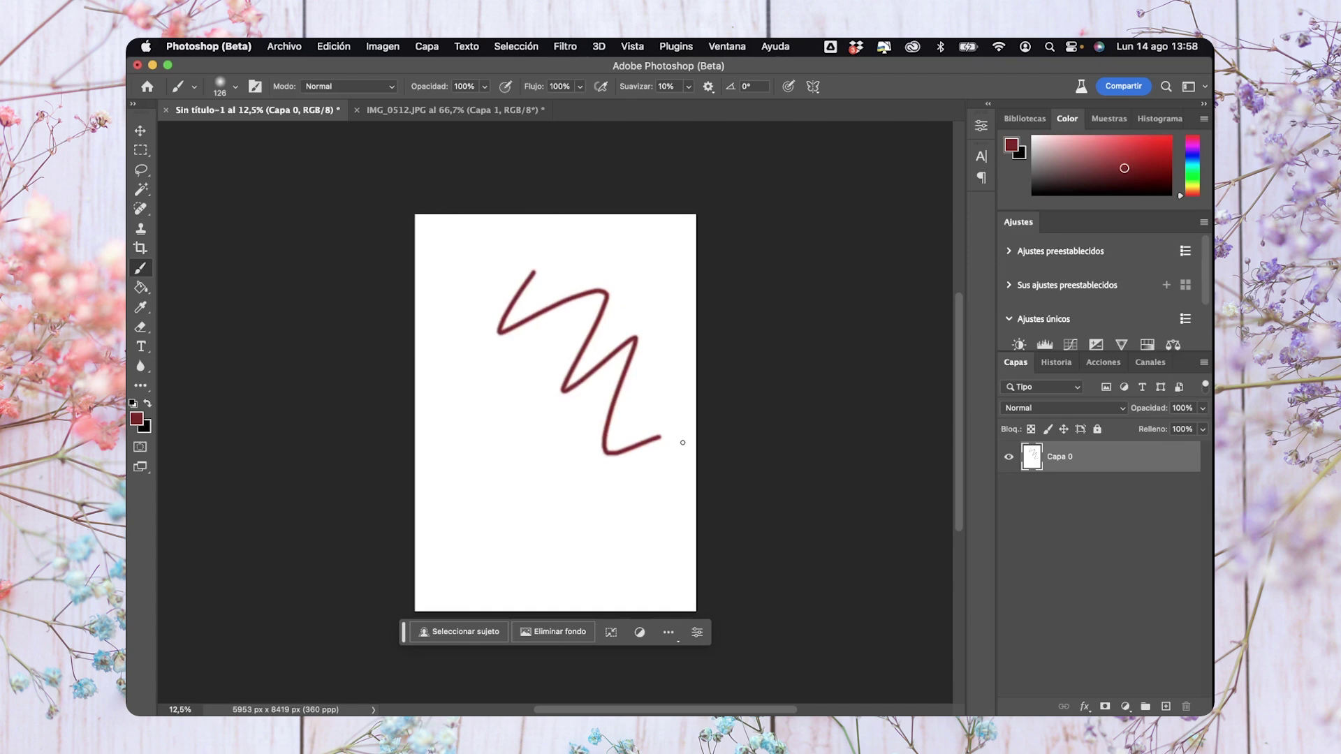
{"action": "key", "text": "super+z"}
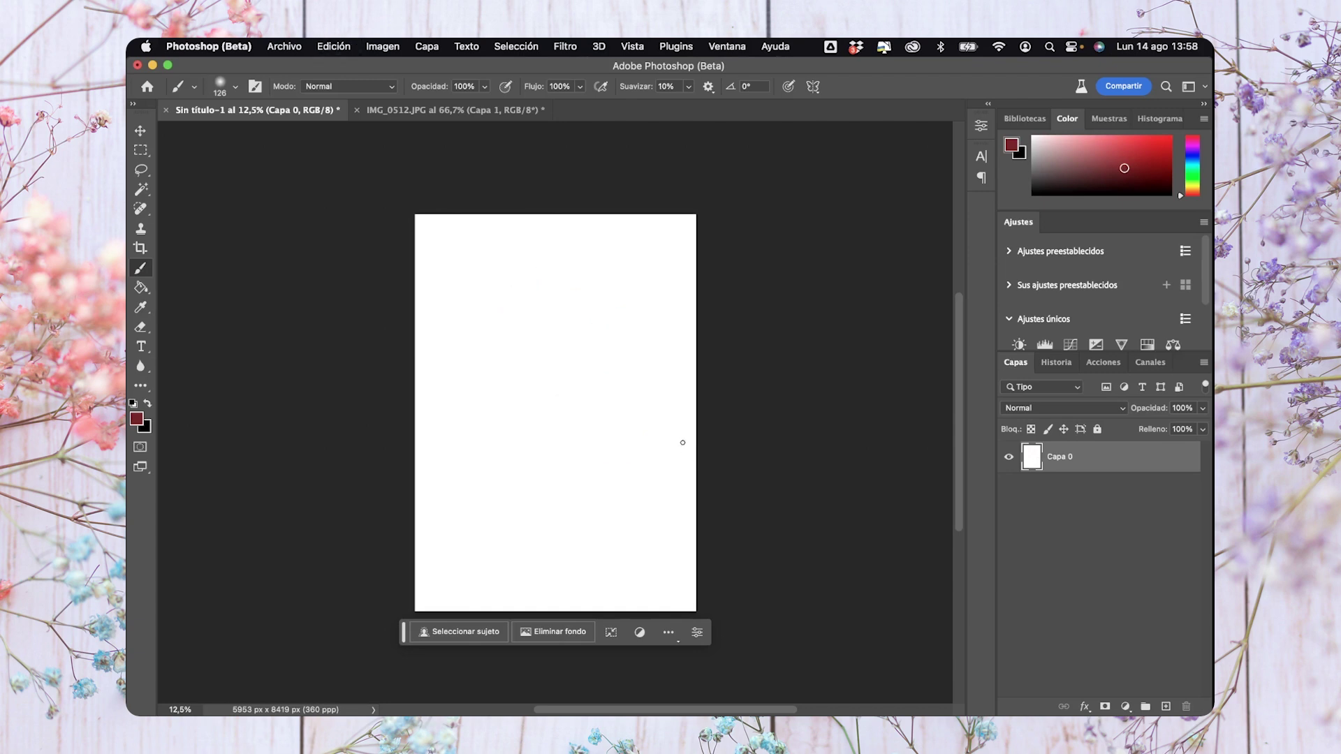
Add new empty layers Capa 1, Capa 2 and Capa 3 above Capa 0
{"action": "left_click", "coordinate": [1166, 707]}
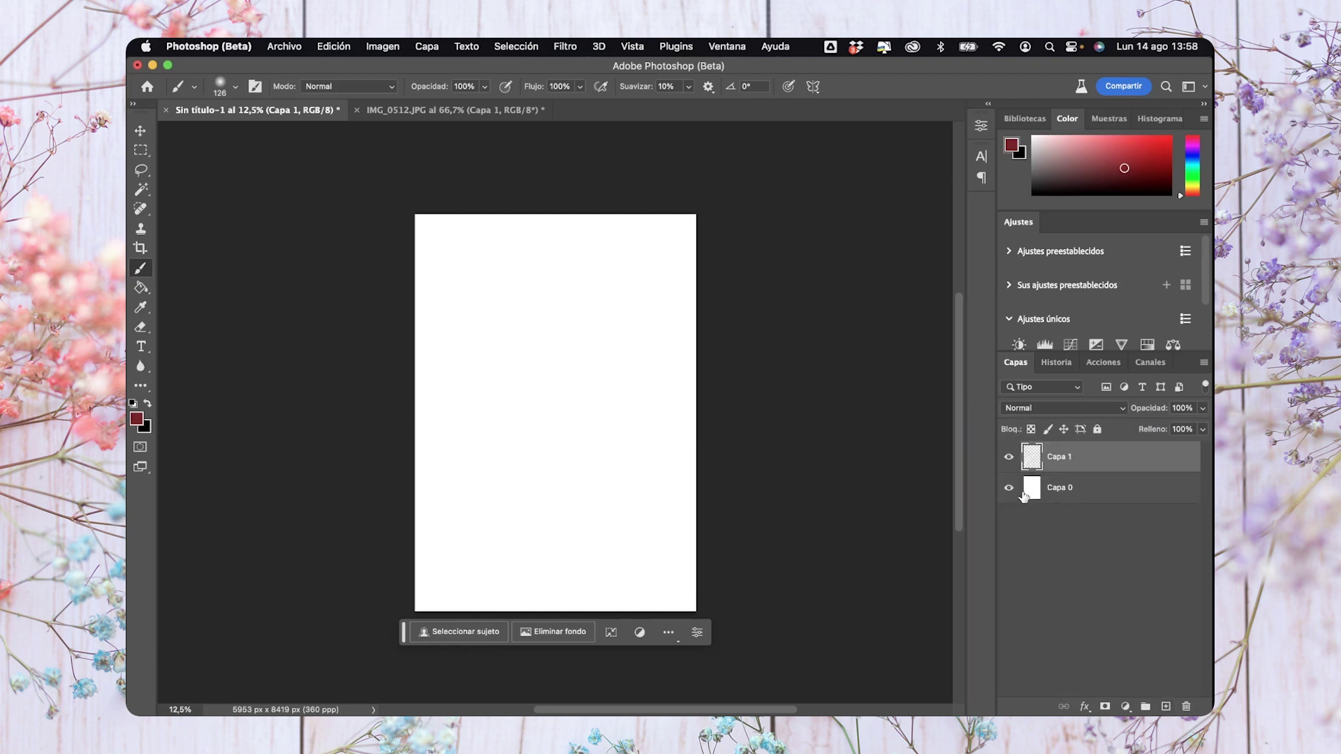
{"action": "mouse_move", "coordinate": [1061, 457]}
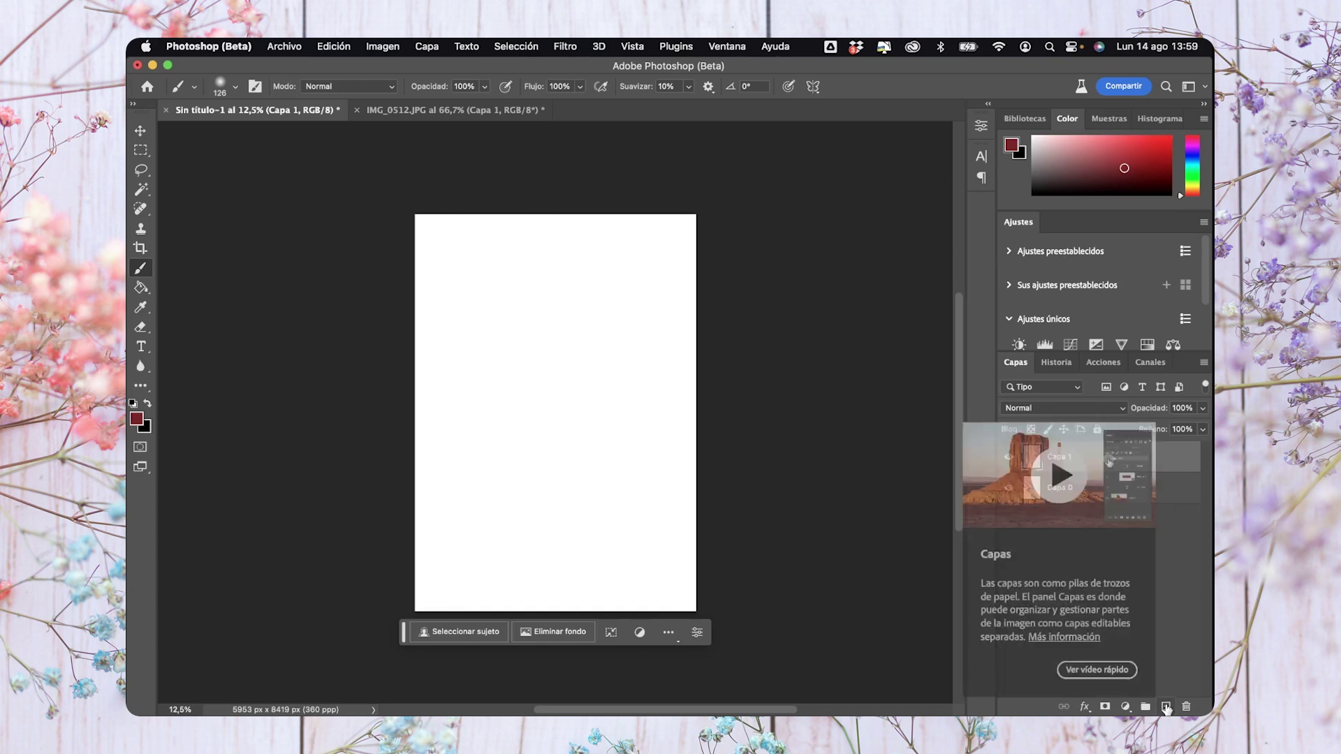
{"action": "left_click", "coordinate": [1166, 707], "text": "alt"}
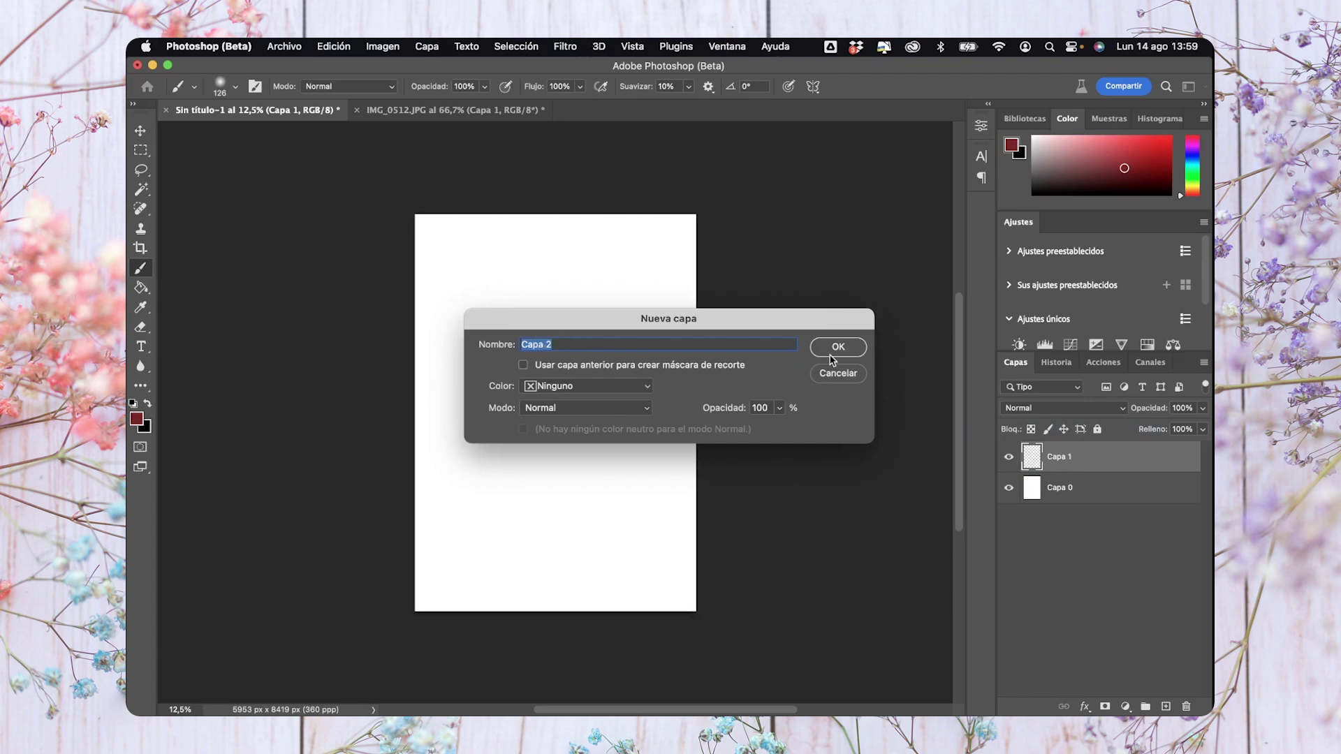
{"action": "left_click", "coordinate": [836, 360]}
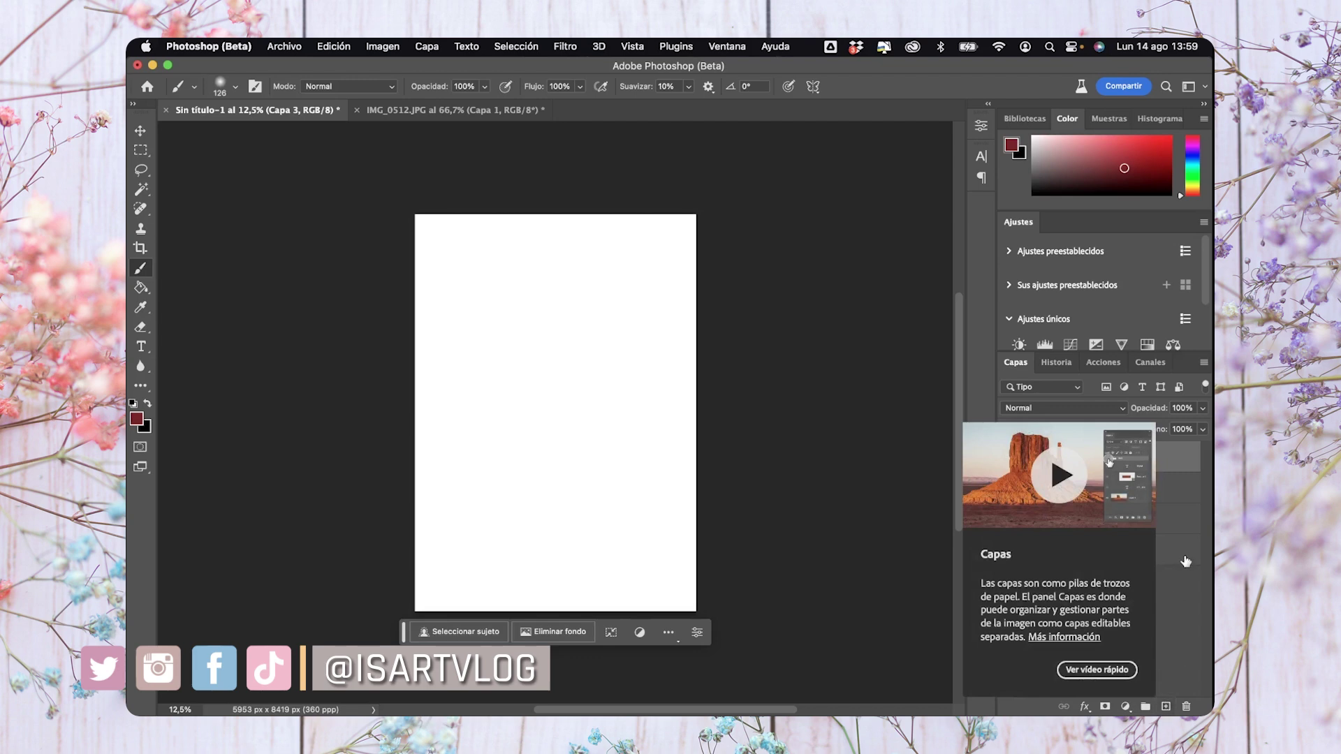
Paint a dark red zigzag on Capa 1 and a magenta scribble on Capa 2
{"action": "left_click", "coordinate": [1189, 562]}
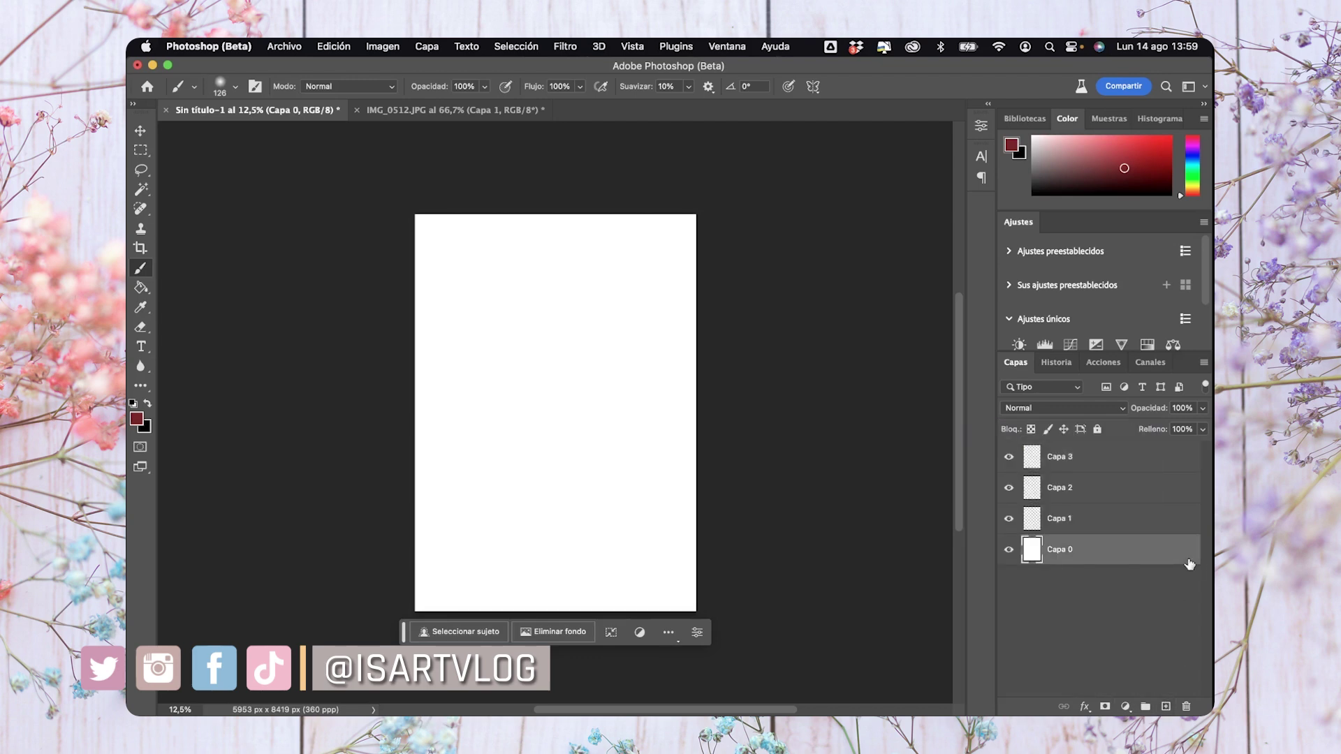
{"action": "left_click", "coordinate": [1060, 513]}
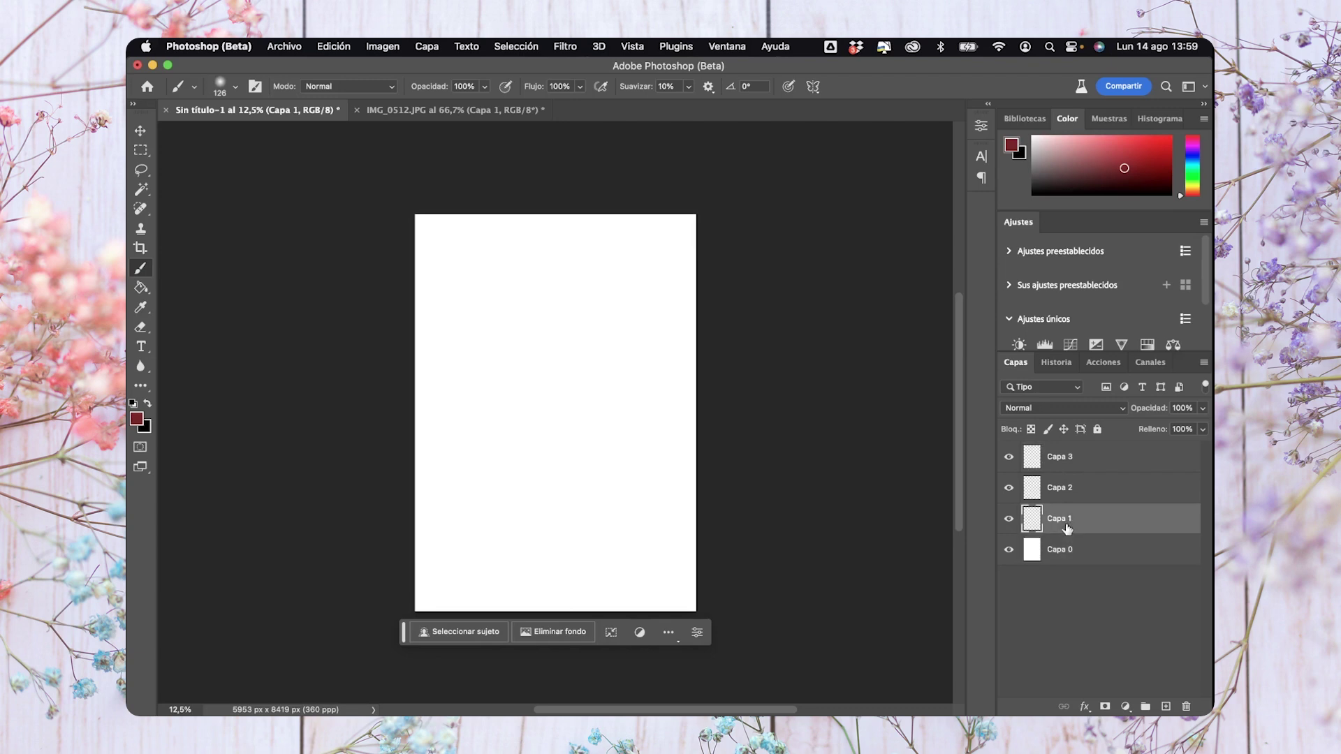
{"action": "left_click_drag", "start_coordinate": [528, 330], "coordinate": [632, 443]}
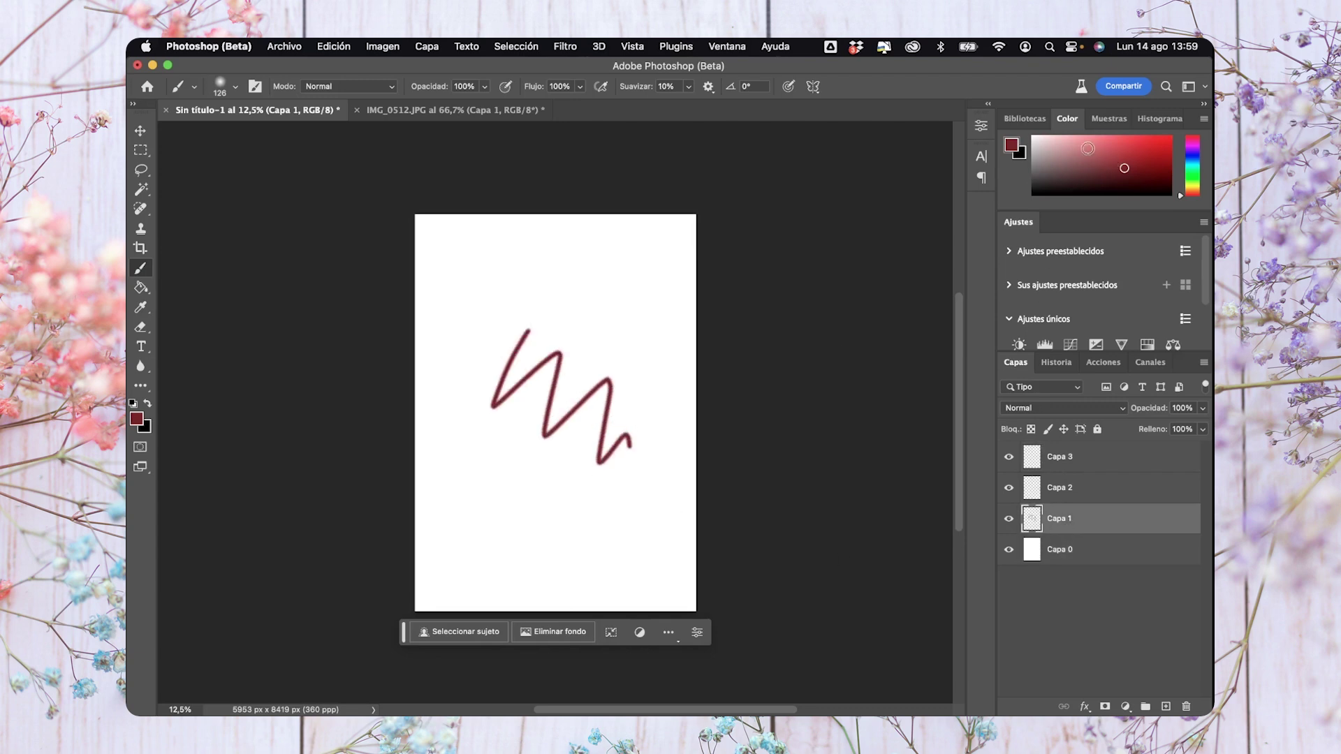
{"action": "left_click", "coordinate": [1067, 483]}
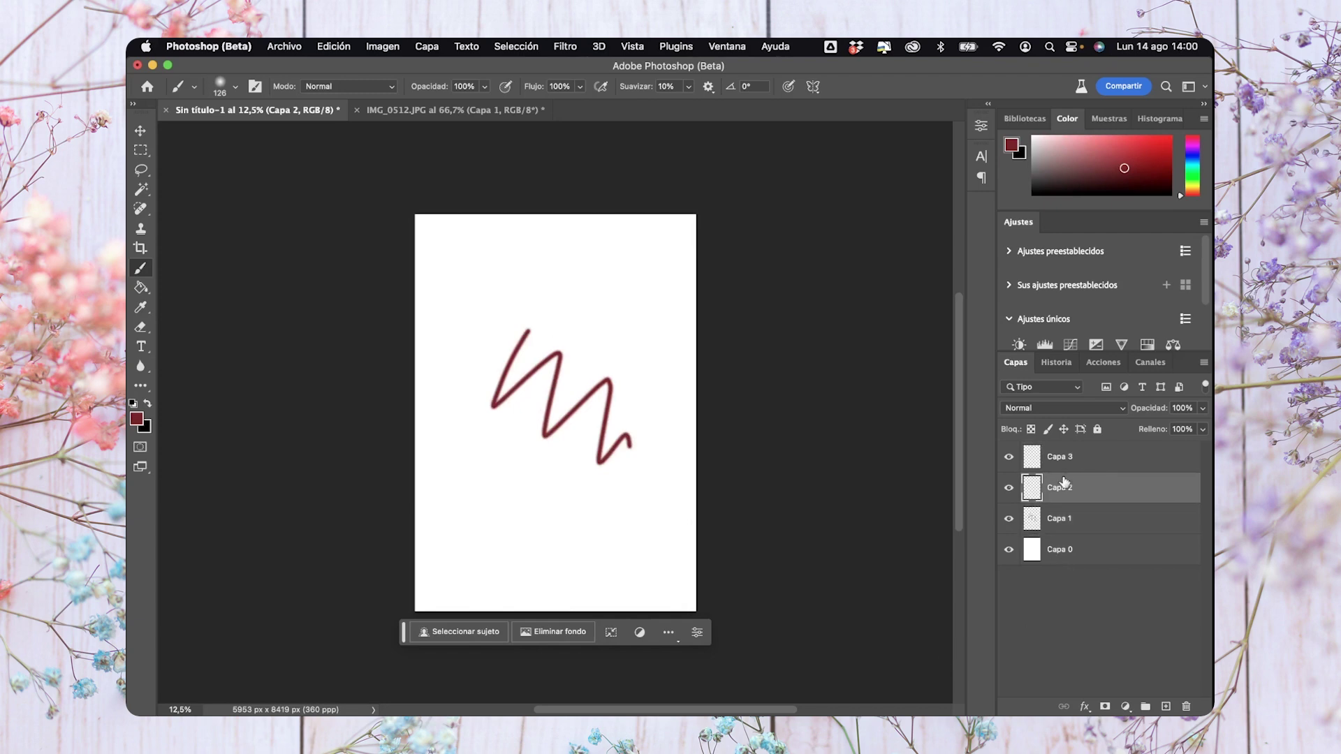
{"action": "left_click", "coordinate": [1193, 145]}
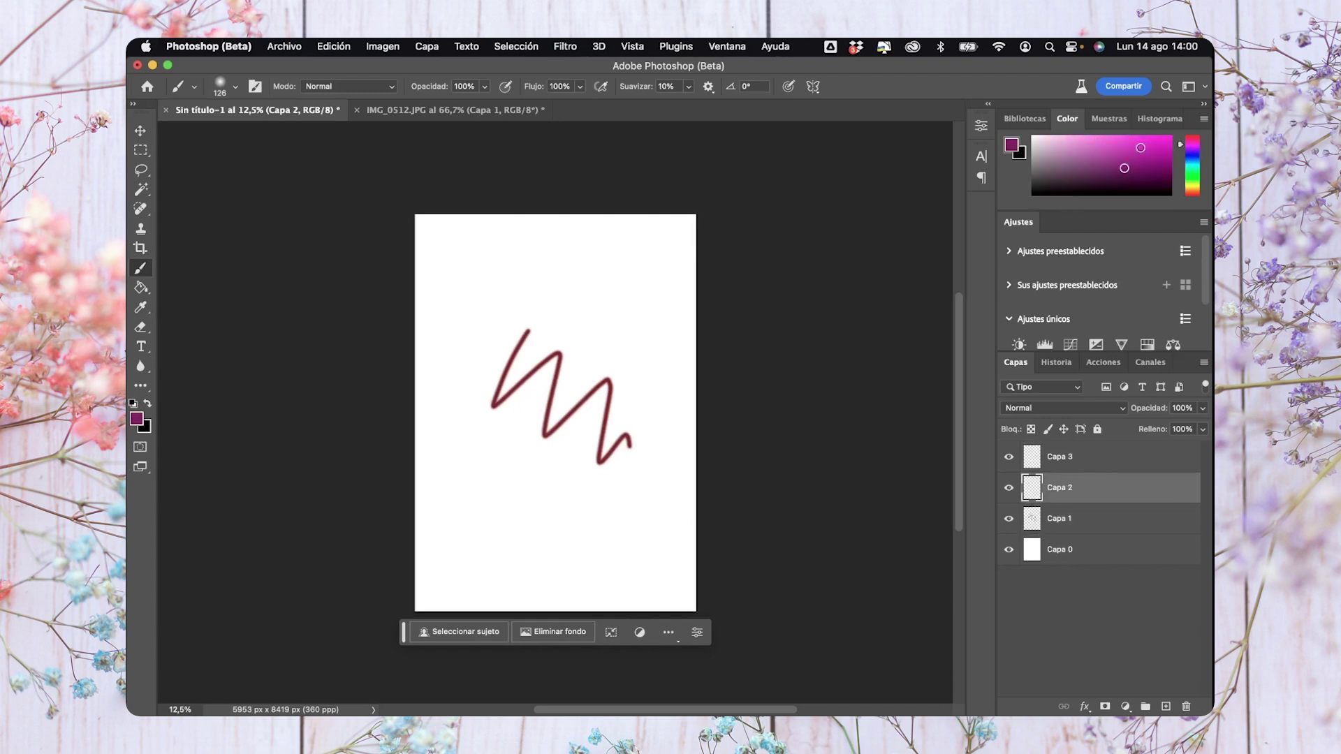
{"action": "left_click", "coordinate": [1140, 147]}
{"action": "mouse_move", "coordinate": [450, 289]}
{"action": "left_mouse_down"}
{"action": "mouse_move", "coordinate": [656, 449]}
{"action": "mouse_move", "coordinate": [518, 517]}
{"action": "mouse_move", "coordinate": [449, 470]}
{"action": "mouse_move", "coordinate": [576, 423]}
{"action": "left_mouse_up"}
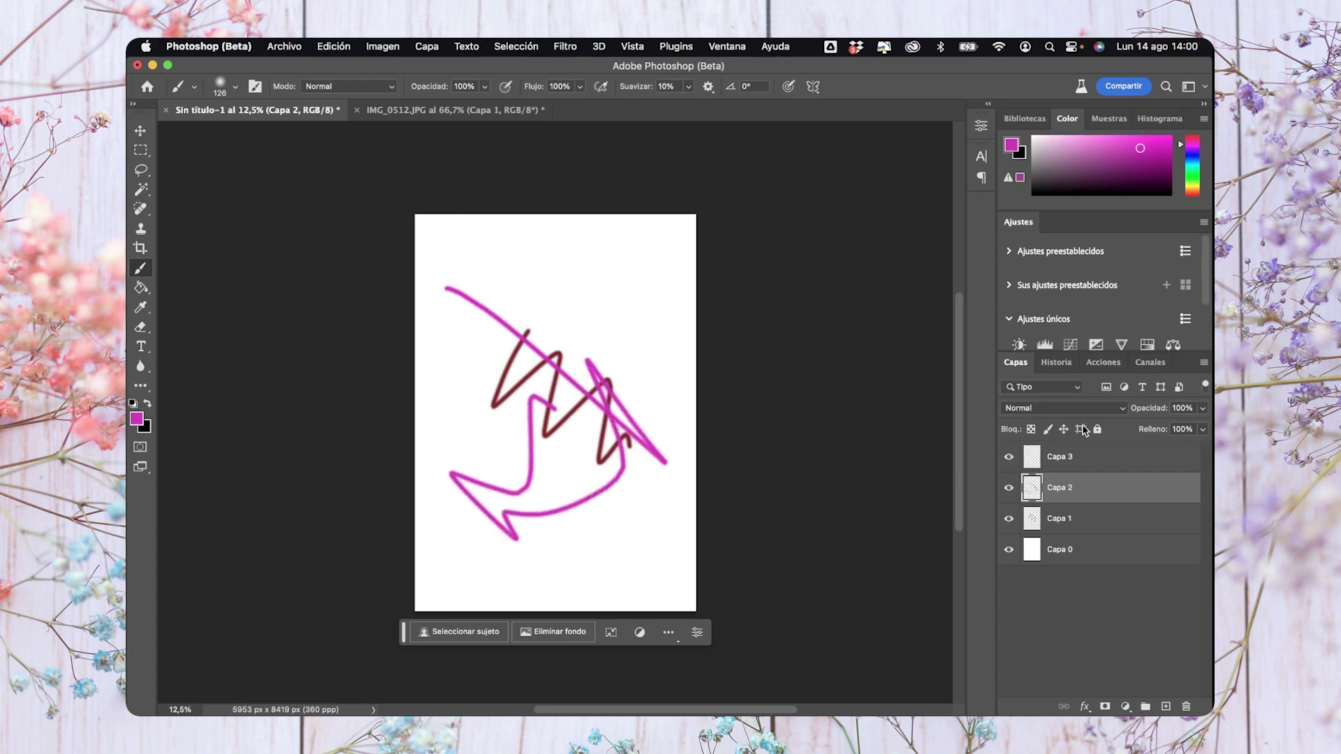
Paint a light pink smiley on Capa 3, then hide Capa 1 and Capa 2
{"action": "left_click", "coordinate": [1069, 464]}
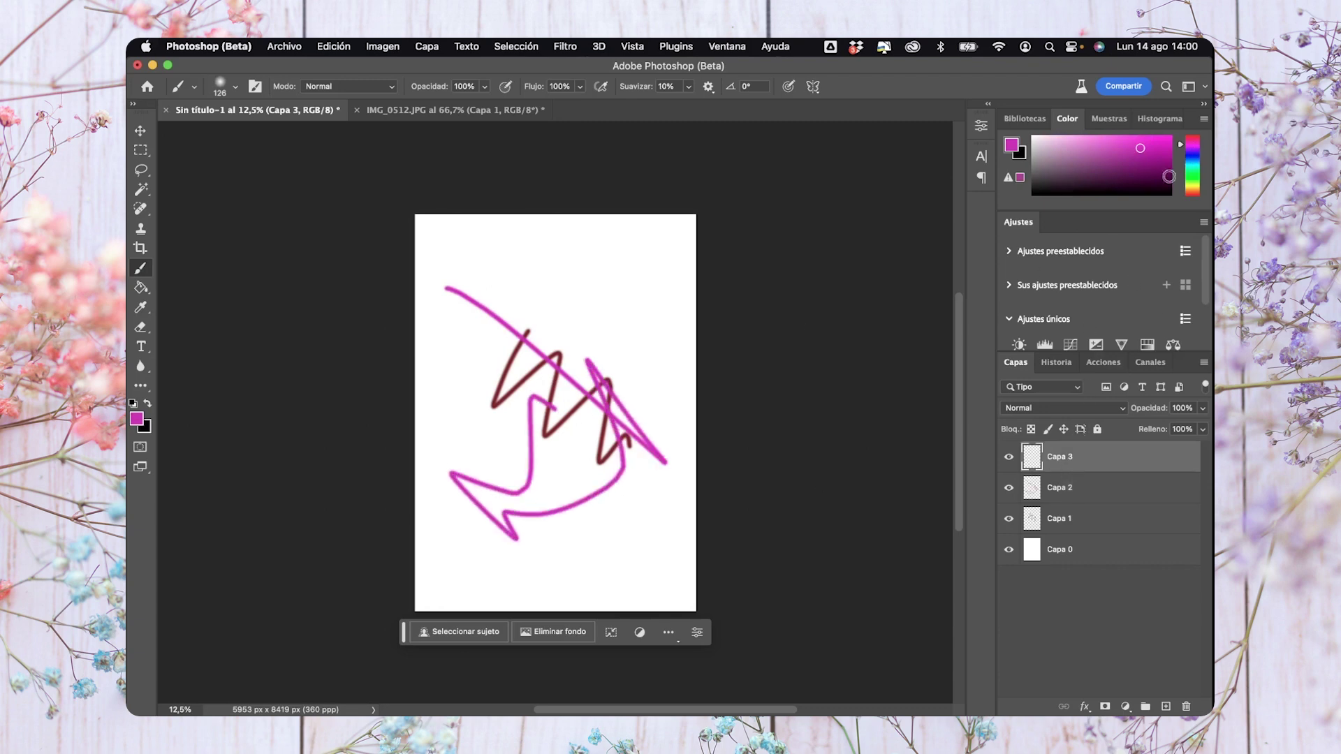
{"action": "left_click", "coordinate": [1194, 193]}
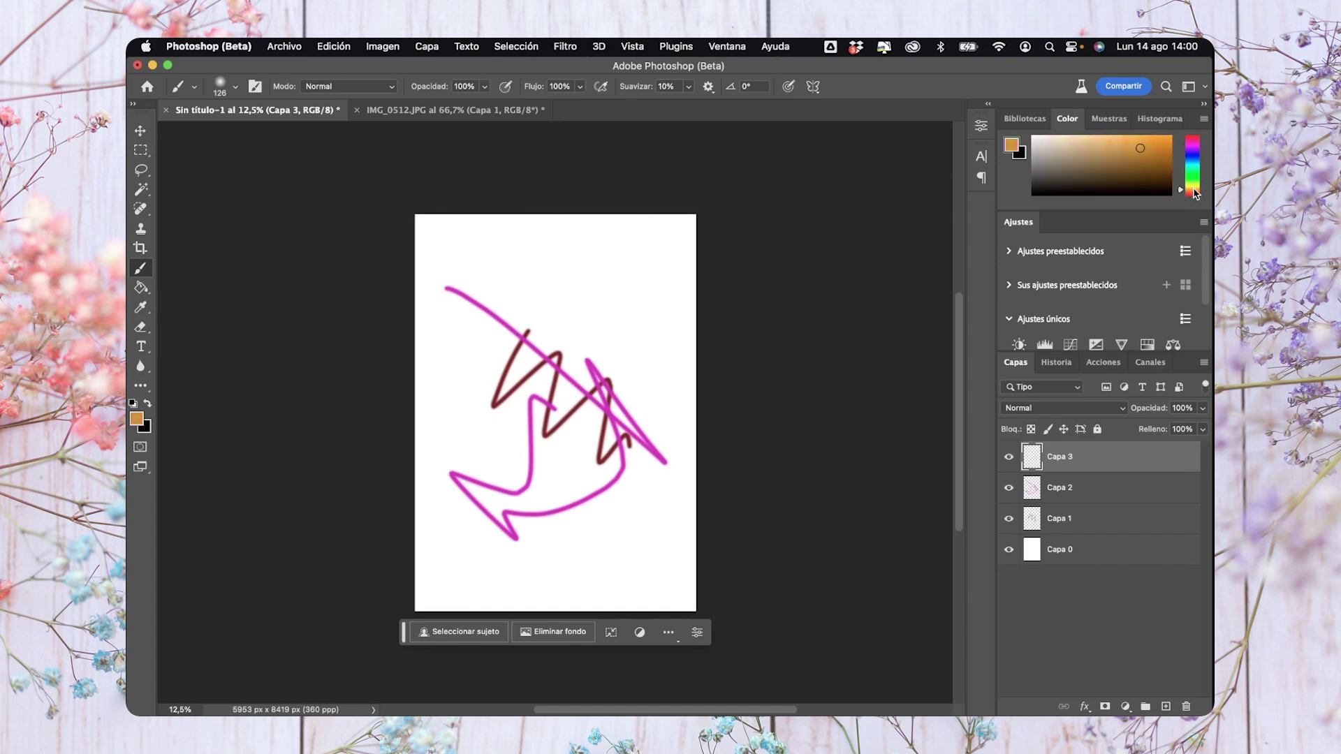
{"action": "left_click", "coordinate": [1121, 155]}
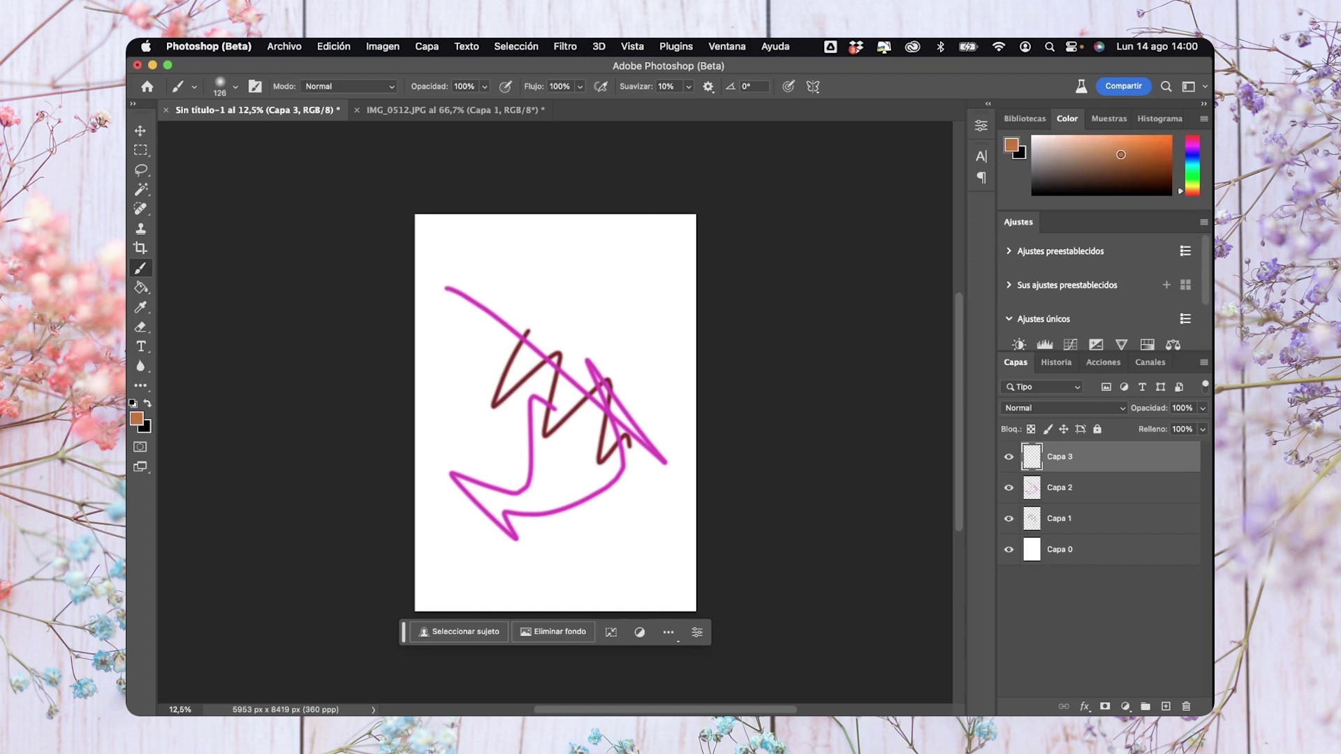
{"action": "left_click_drag", "start_coordinate": [1114, 154], "coordinate": [1123, 154]}
{"action": "left_click", "coordinate": [1180, 196]}
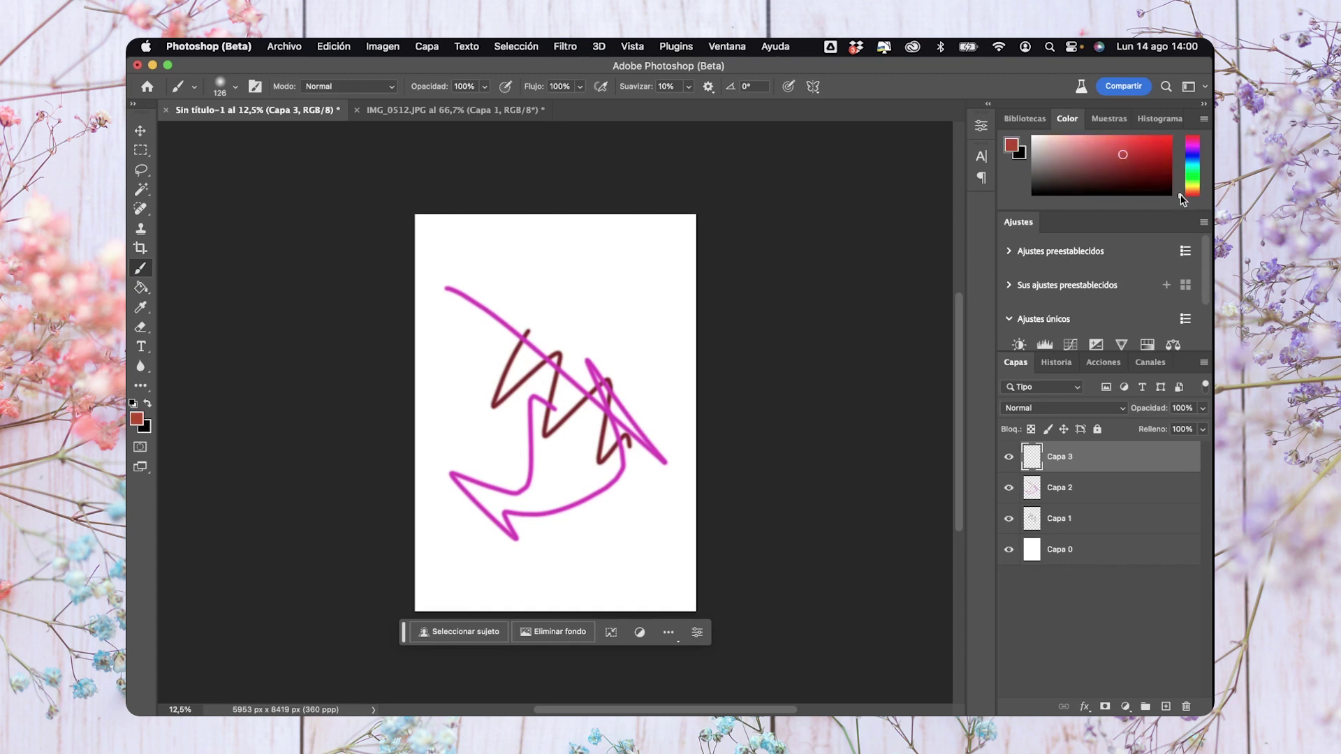
{"action": "left_click_drag", "start_coordinate": [1124, 155], "coordinate": [1080, 143]}
{"action": "mouse_move", "coordinate": [592, 262]}
{"action": "left_mouse_down"}
{"action": "mouse_move", "coordinate": [489, 282]}
{"action": "mouse_move", "coordinate": [482, 386]}
{"action": "mouse_move", "coordinate": [551, 417]}
{"action": "mouse_move", "coordinate": [642, 341]}
{"action": "mouse_move", "coordinate": [625, 290]}
{"action": "left_mouse_up"}
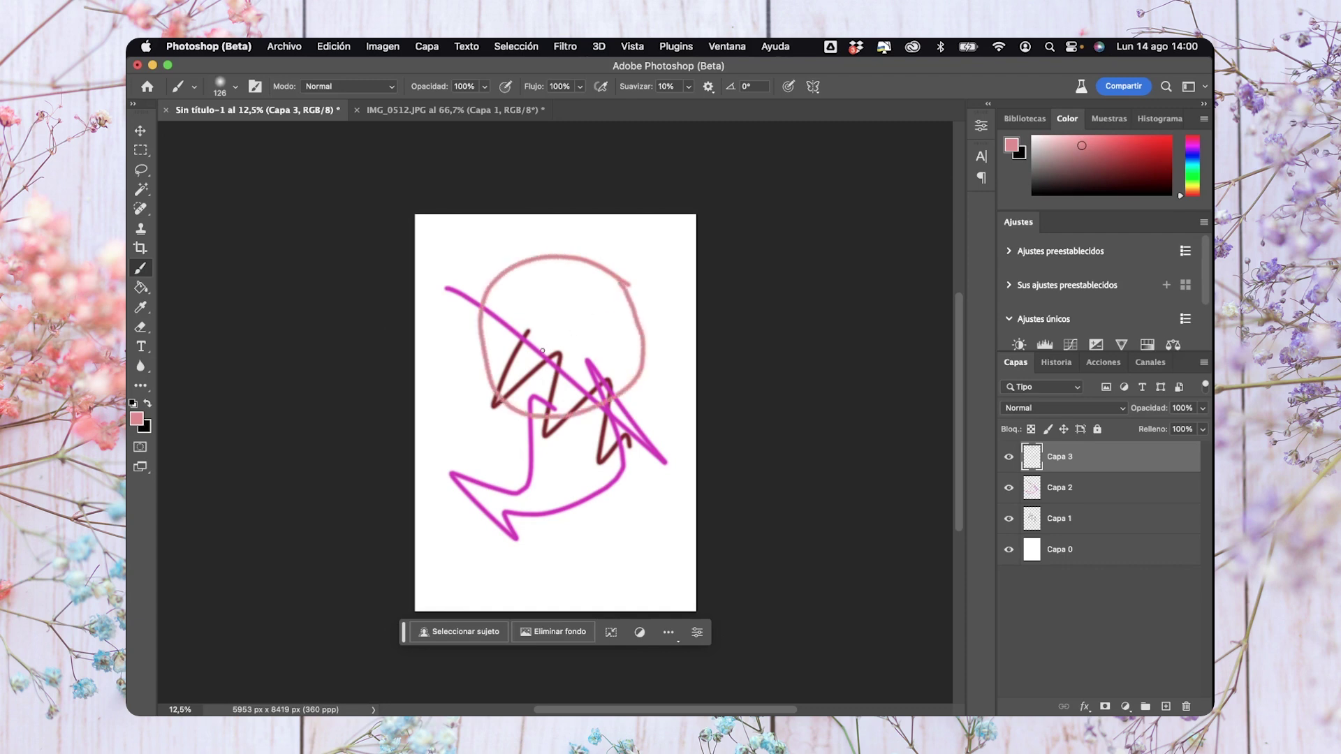
{"action": "left_click_drag", "start_coordinate": [589, 382], "coordinate": [604, 343]}
{"action": "mouse_move", "coordinate": [532, 296]}
{"action": "left_mouse_down"}
{"action": "mouse_move", "coordinate": [532, 328]}
{"action": "mouse_move", "coordinate": [575, 338]}
{"action": "left_mouse_up"}
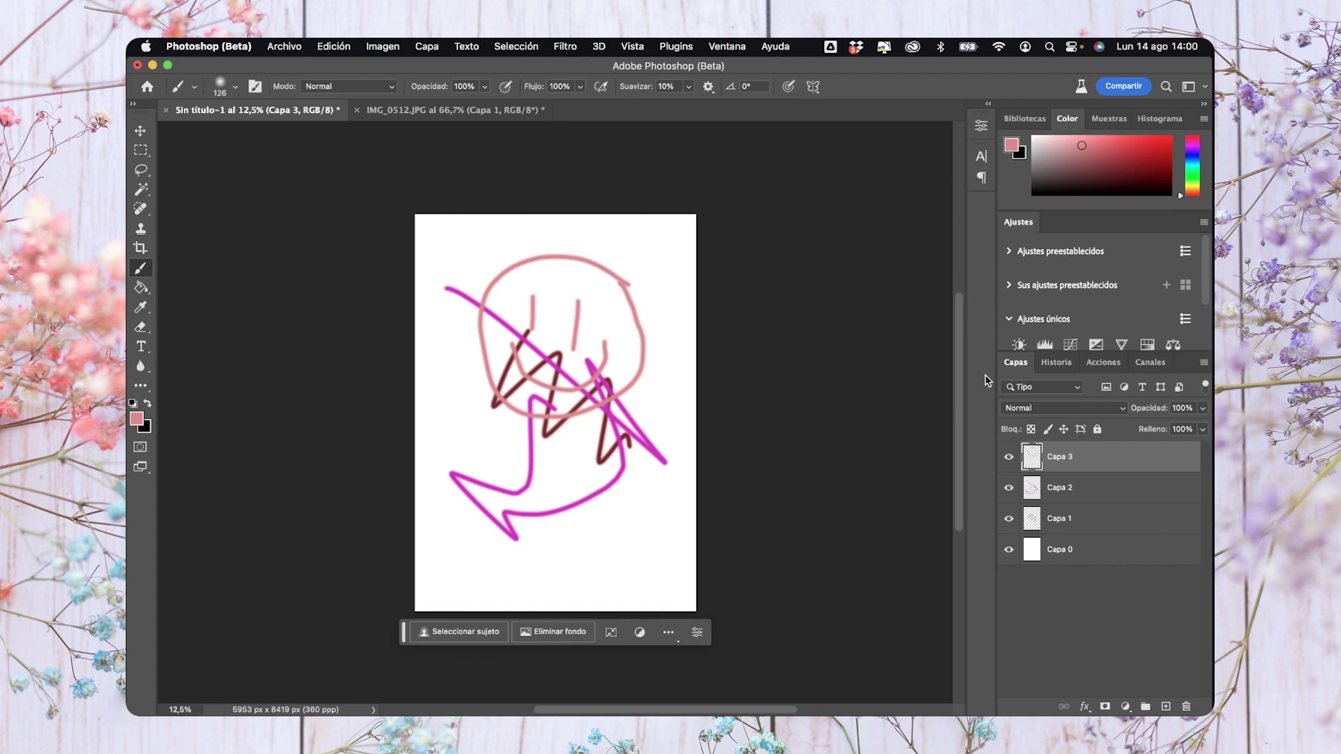
{"action": "left_click", "coordinate": [1009, 489]}
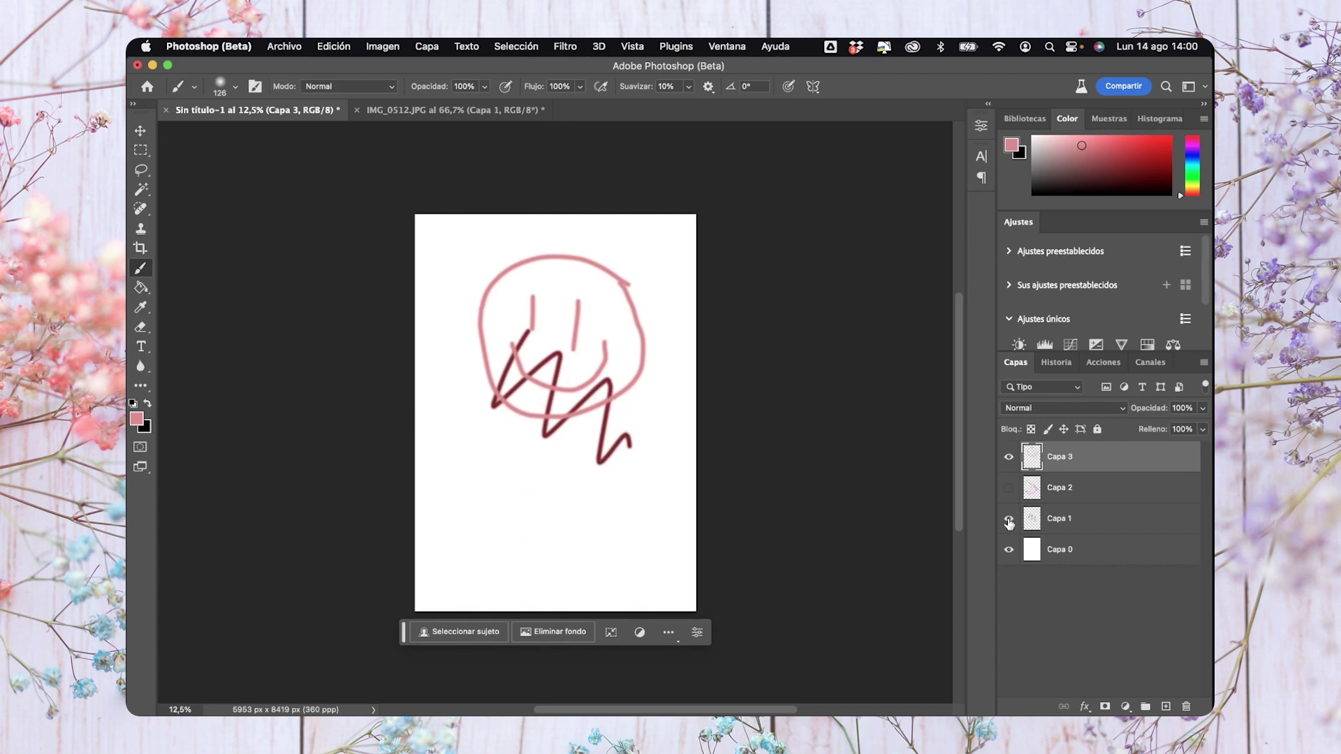
{"action": "left_click", "coordinate": [1010, 520]}
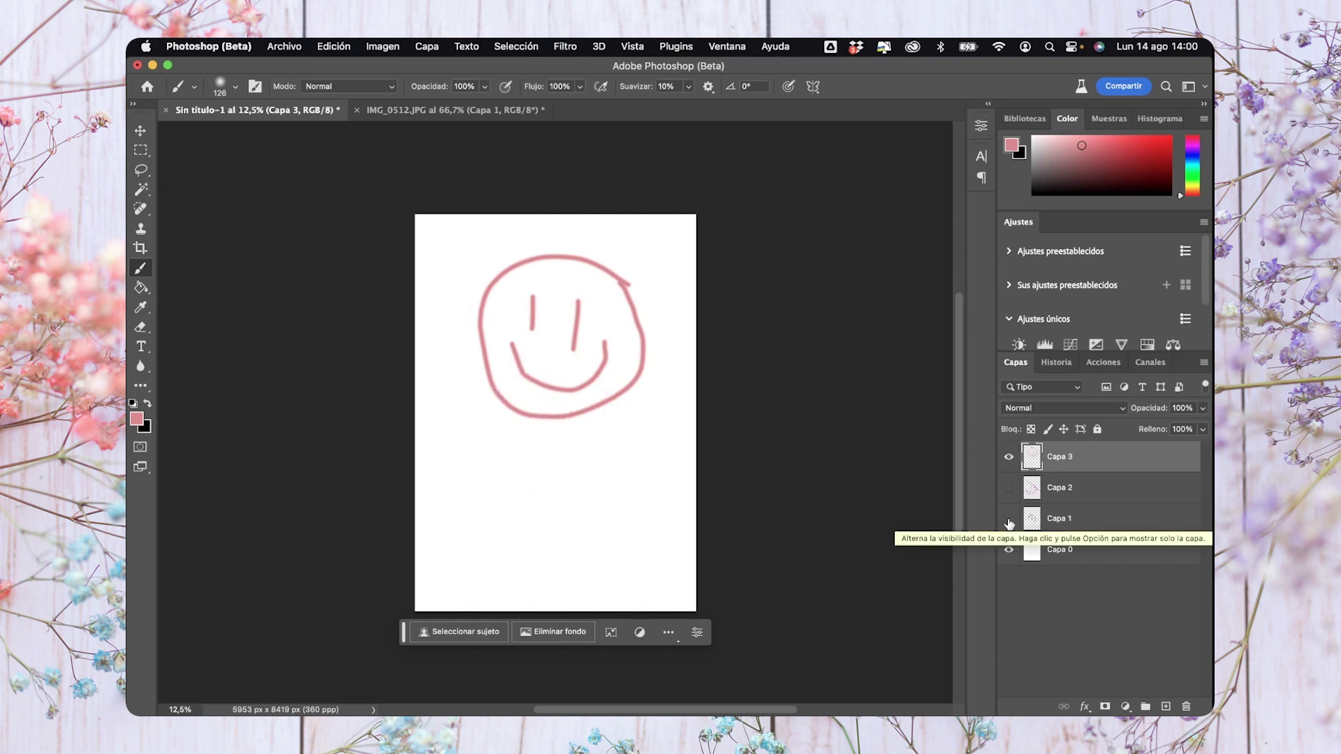
Move the smiley to the lower left and delete the scribble and zigzag layers
{"action": "left_click", "coordinate": [140, 131]}
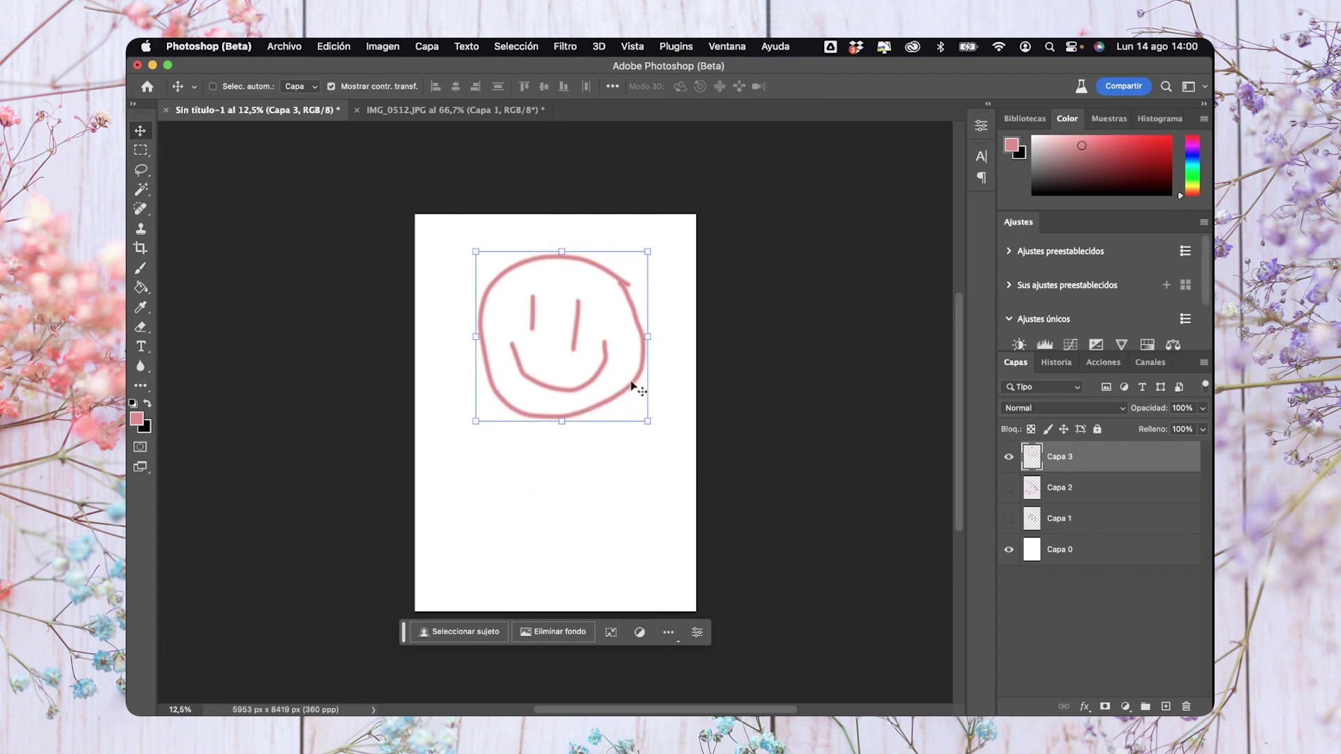
{"action": "mouse_move", "coordinate": [636, 387]}
{"action": "left_mouse_down"}
{"action": "mouse_move", "coordinate": [589, 525]}
{"action": "mouse_move", "coordinate": [595, 547]}
{"action": "left_mouse_up"}
{"action": "left_click", "coordinate": [1076, 487]}
{"action": "left_click", "coordinate": [1008, 487]}
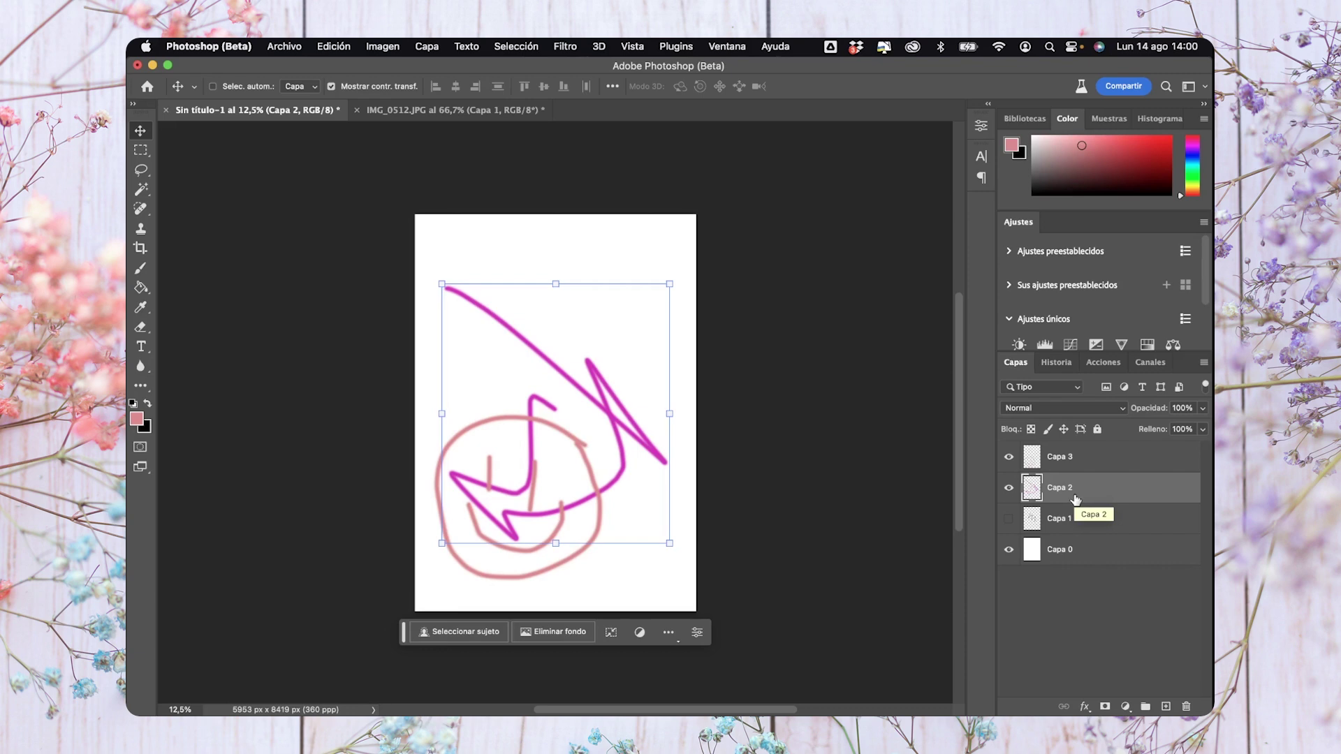
{"action": "key", "text": "Delete"}
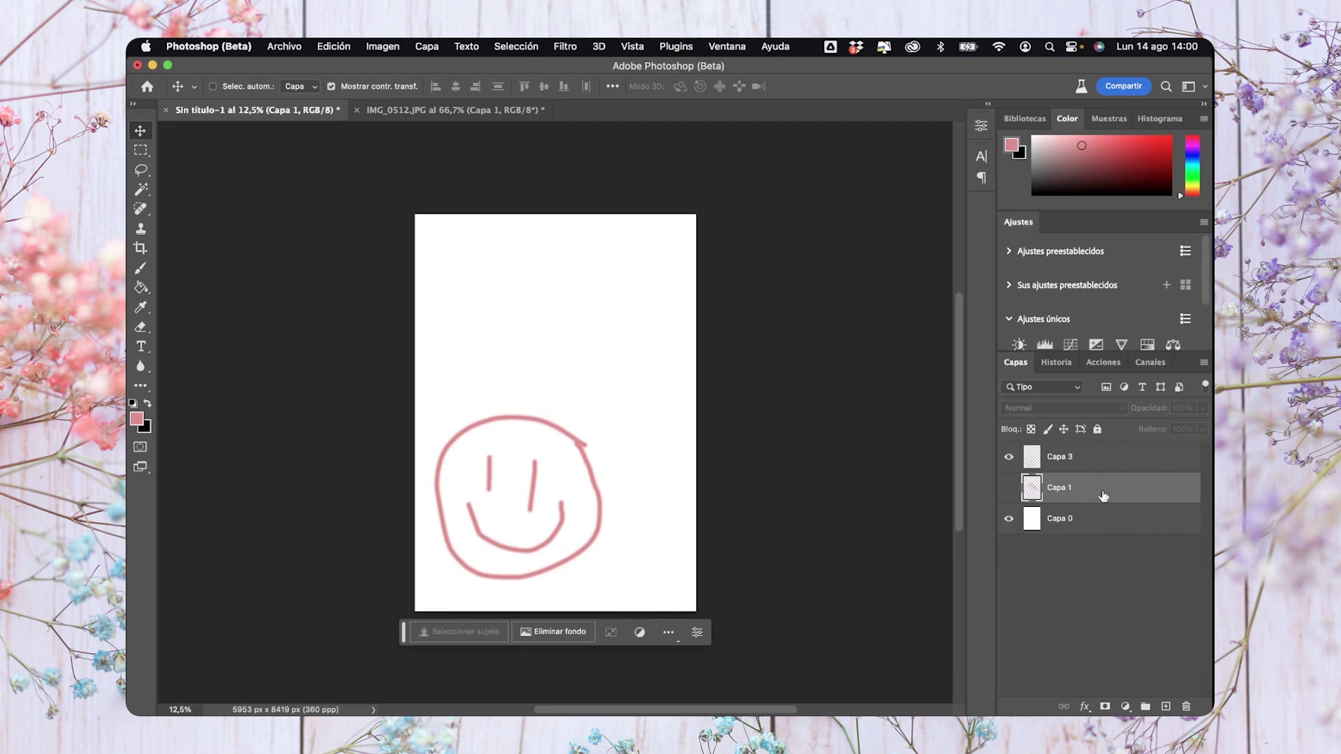
{"action": "left_click", "coordinate": [1008, 488]}
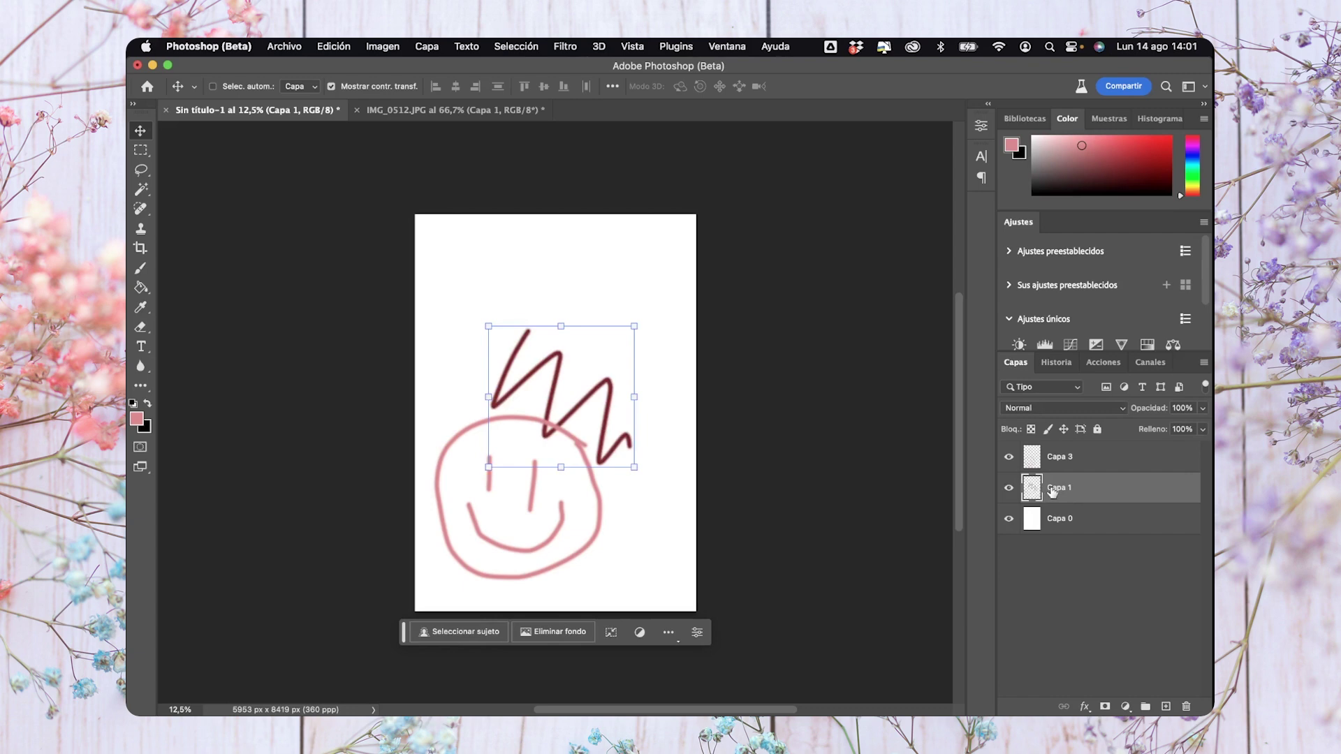
{"action": "mouse_move", "coordinate": [1041, 493]}
{"action": "left_mouse_down"}
{"action": "mouse_move", "coordinate": [1174, 664]}
{"action": "mouse_move", "coordinate": [1190, 712]}
{"action": "left_mouse_up"}
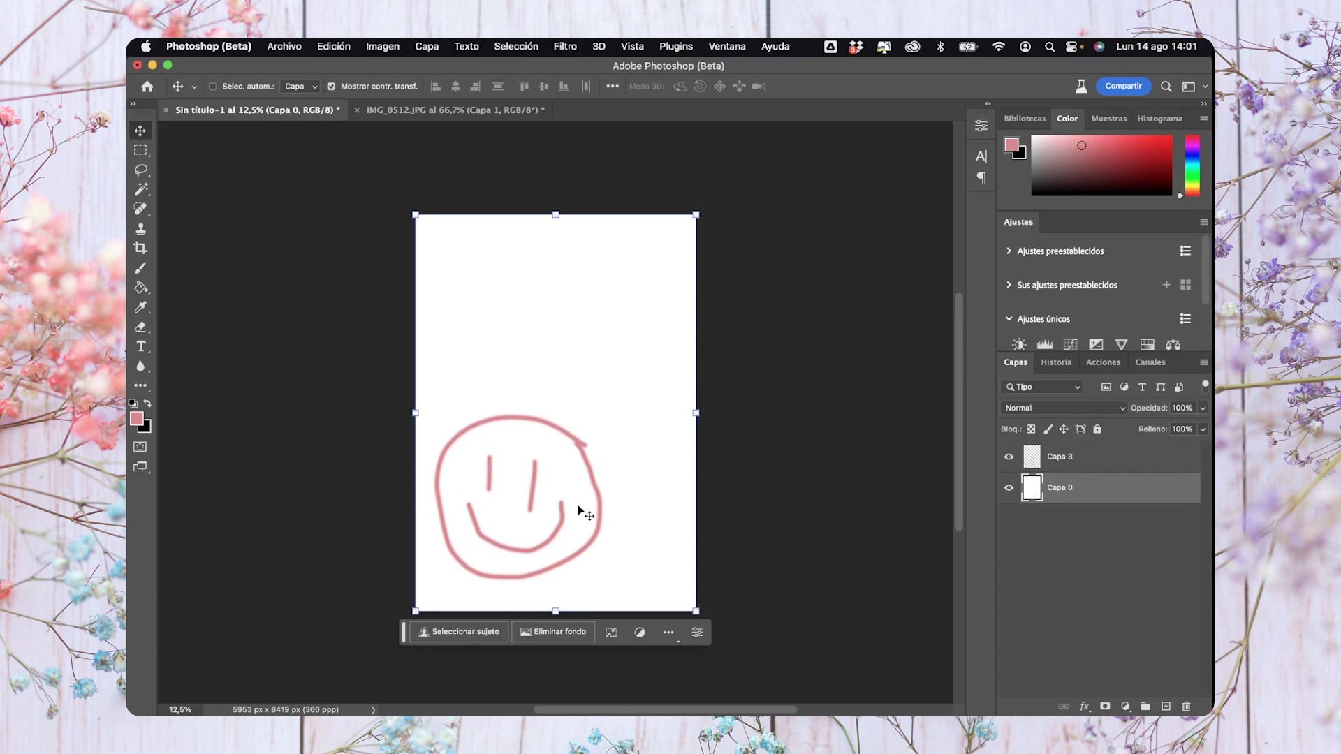
Move the Capa 3 smiley to the horizontal centre, slightly above the page middle
{"action": "left_click", "coordinate": [1103, 458]}
{"action": "mouse_move", "coordinate": [589, 481]}
{"action": "left_mouse_down"}
{"action": "mouse_move", "coordinate": [624, 382]}
{"action": "mouse_move", "coordinate": [629, 400]}
{"action": "left_mouse_up"}
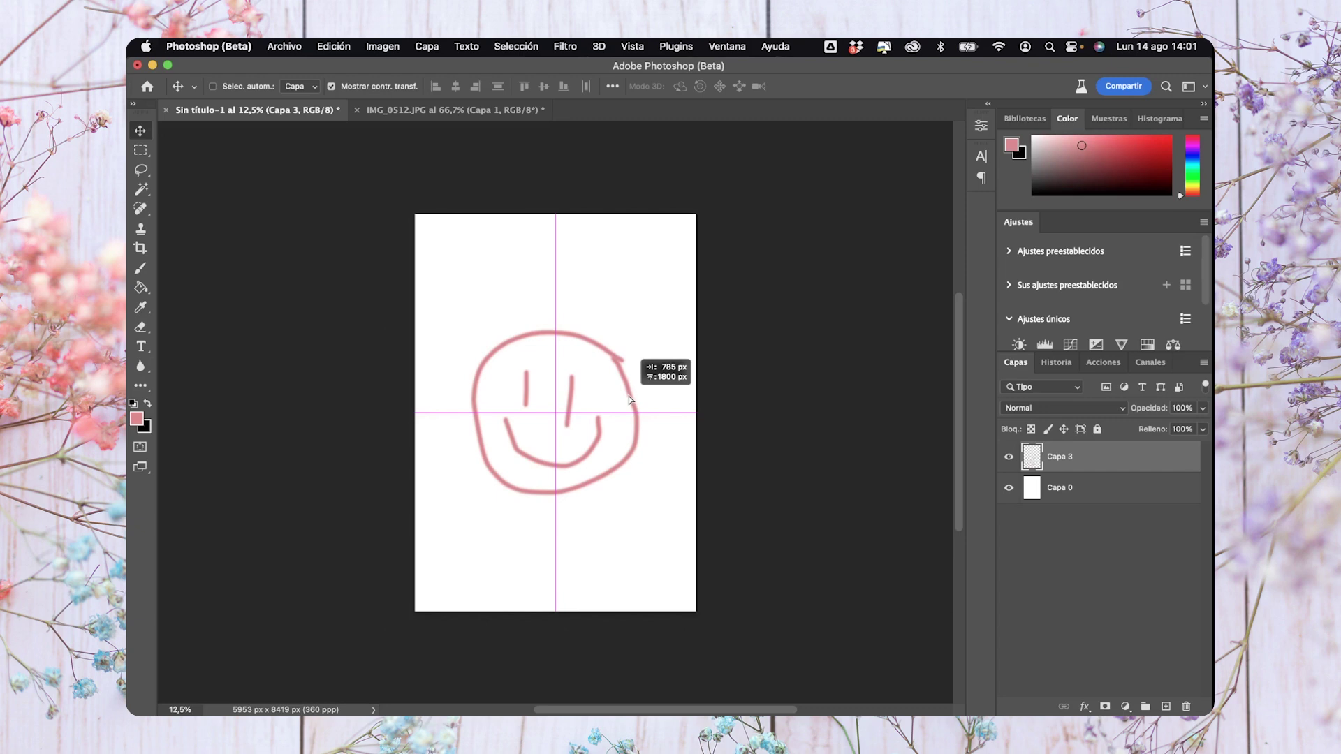
{"action": "left_click_drag", "start_coordinate": [628, 400], "coordinate": [629, 399]}
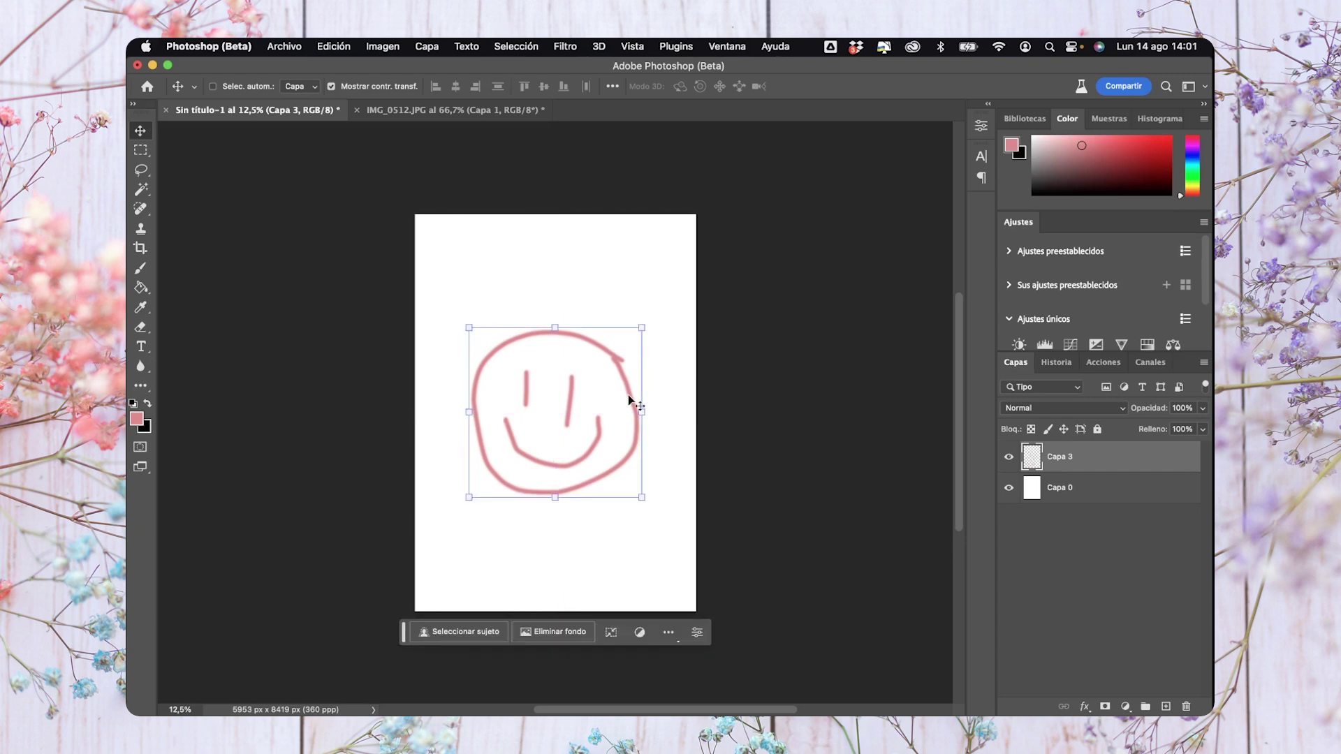
{"action": "mouse_move", "coordinate": [627, 395]}
{"action": "left_mouse_down"}
{"action": "mouse_move", "coordinate": [628, 412]}
{"action": "mouse_move", "coordinate": [627, 396]}
{"action": "left_mouse_up"}
{"action": "left_click_drag", "start_coordinate": [608, 450], "coordinate": [608, 412]}
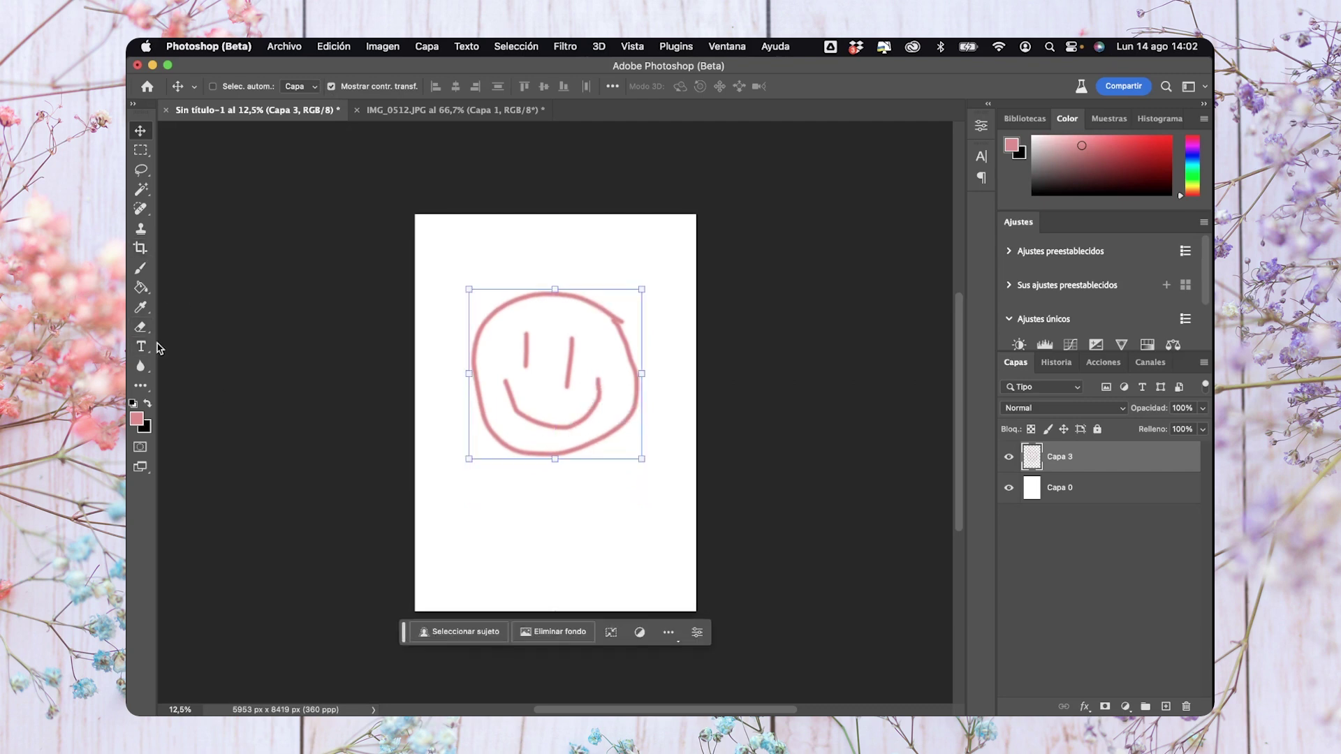
Add the Rectángulo and Elipse tools to the main toolbar via Edición > Barra de herramientas
{"action": "left_click", "coordinate": [287, 47]}
{"action": "left_click", "coordinate": [370, 629]}
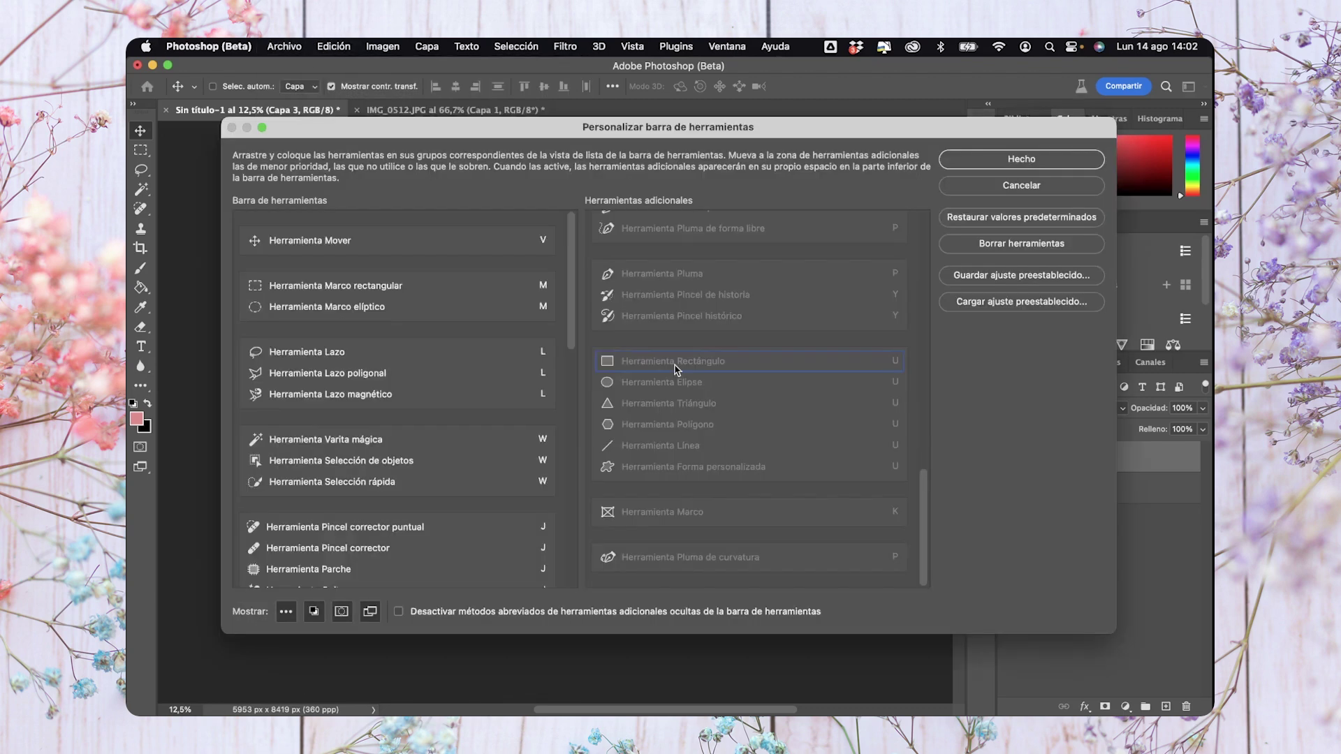
{"action": "mouse_move", "coordinate": [675, 370]}
{"action": "left_mouse_down"}
{"action": "mouse_move", "coordinate": [143, 377]}
{"action": "mouse_move", "coordinate": [765, 487]}
{"action": "mouse_move", "coordinate": [751, 425]}
{"action": "left_mouse_up"}
{"action": "scroll", "coordinate": [461, 457], "scroll_direction": "down", "scroll_amount": 5}
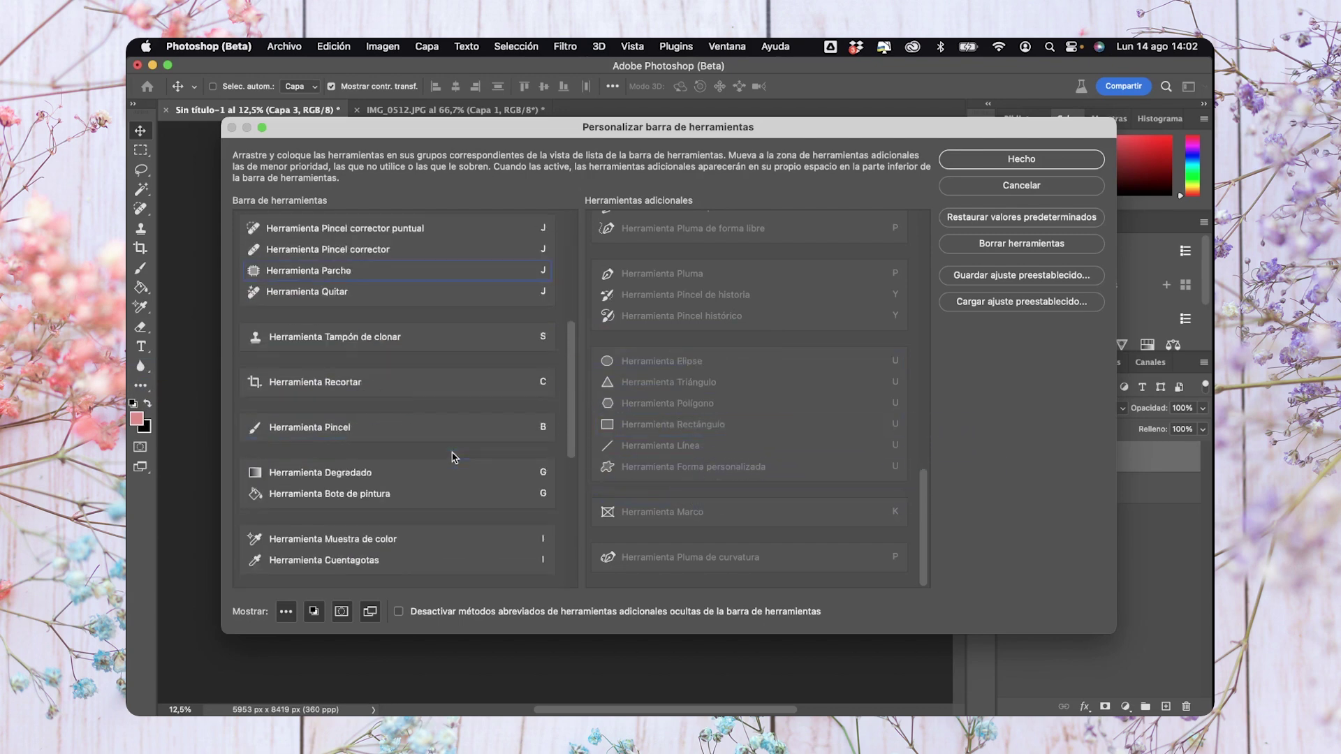
{"action": "scroll", "coordinate": [455, 457], "scroll_direction": "down", "scroll_amount": 10}
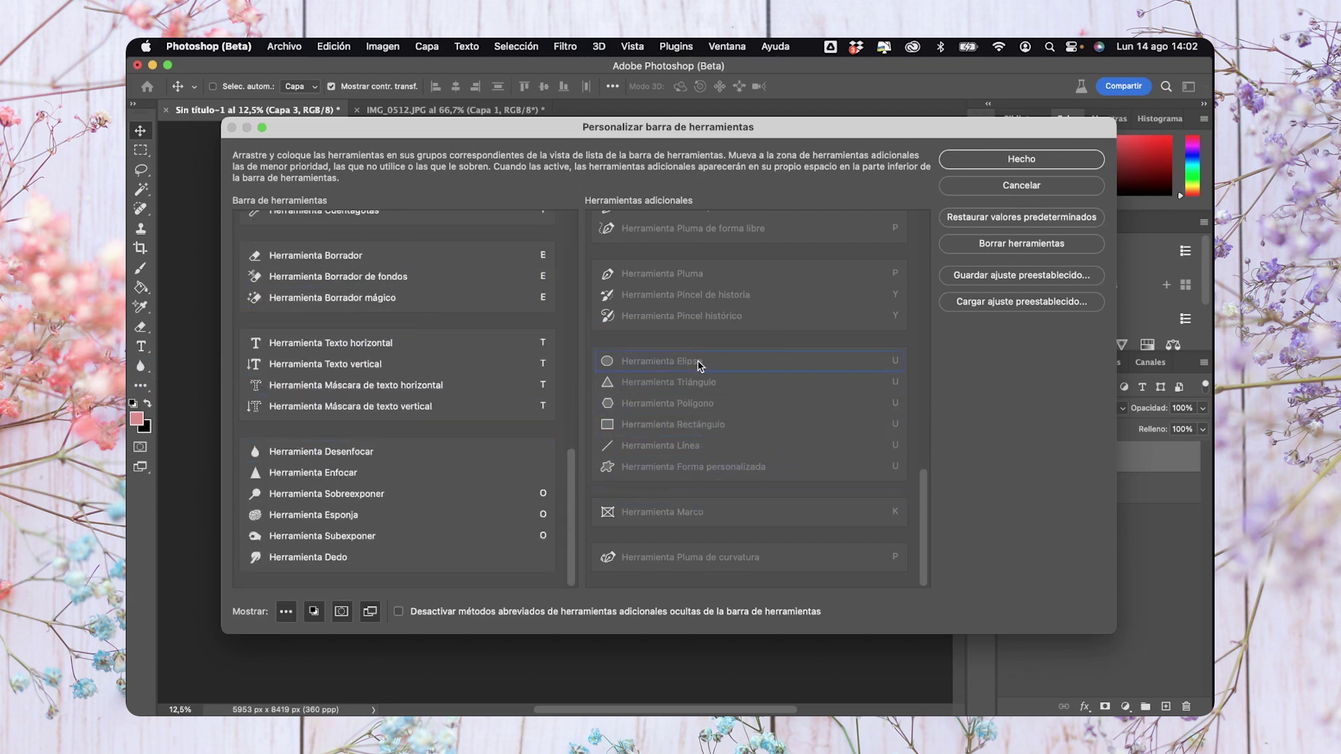
{"action": "left_click_drag", "start_coordinate": [695, 428], "coordinate": [422, 428]}
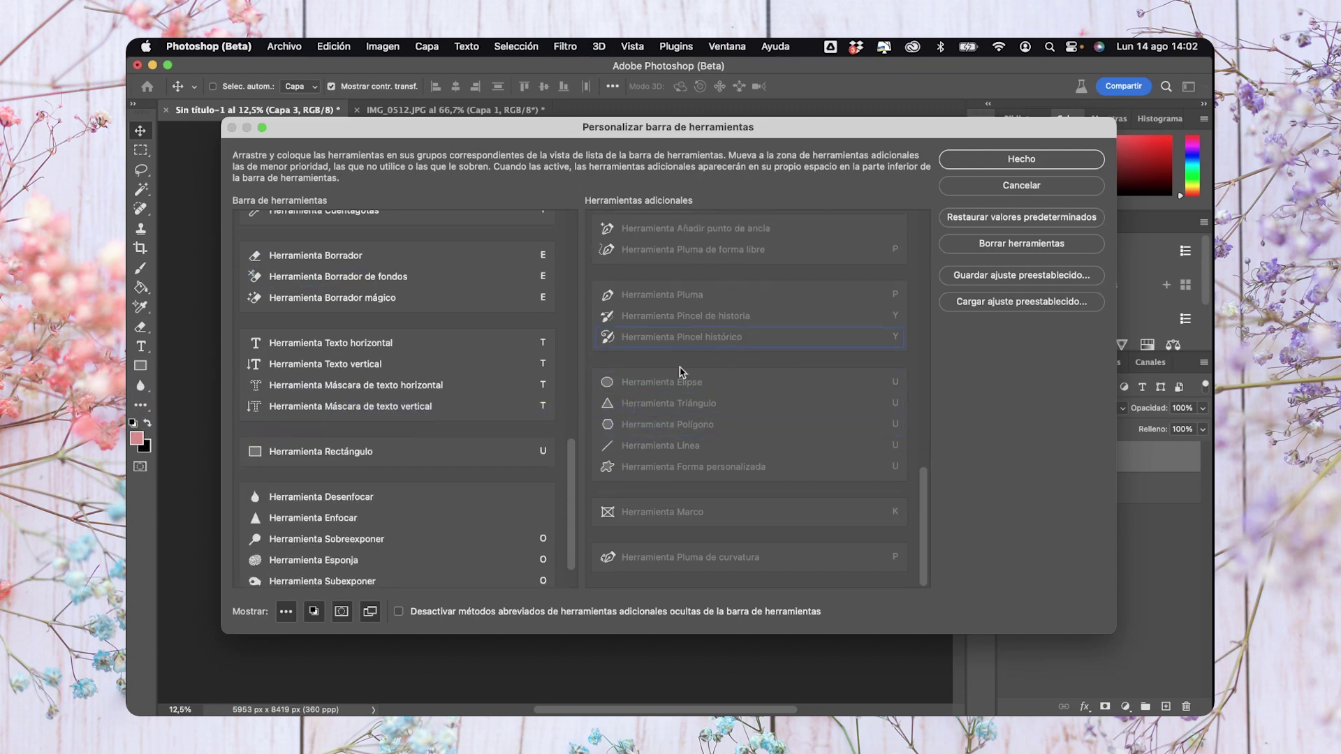
{"action": "left_click_drag", "start_coordinate": [681, 381], "coordinate": [403, 459]}
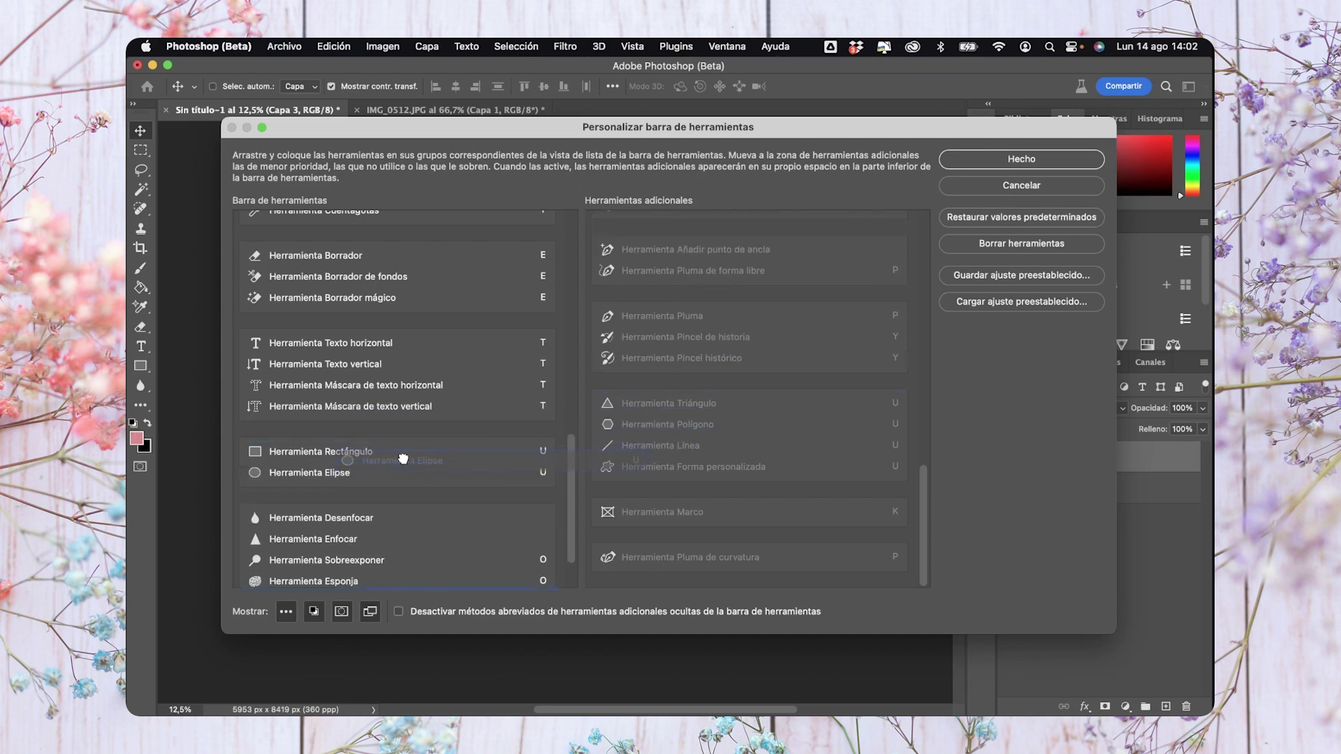
{"action": "left_click", "coordinate": [1019, 161]}
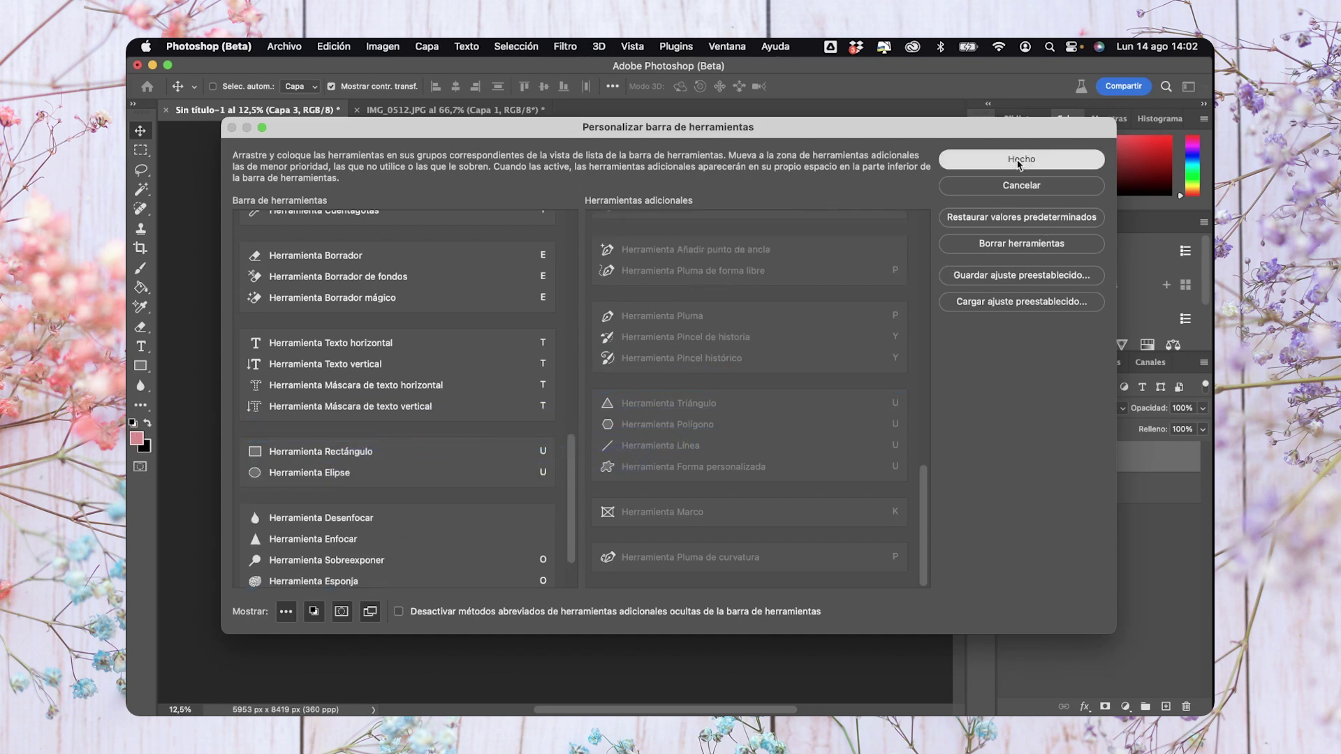
Draw a rectangle over the upper page and set its Relleno to dark red
{"action": "left_click", "coordinate": [141, 365]}
{"action": "left_click_drag", "start_coordinate": [428, 260], "coordinate": [434, 266]}
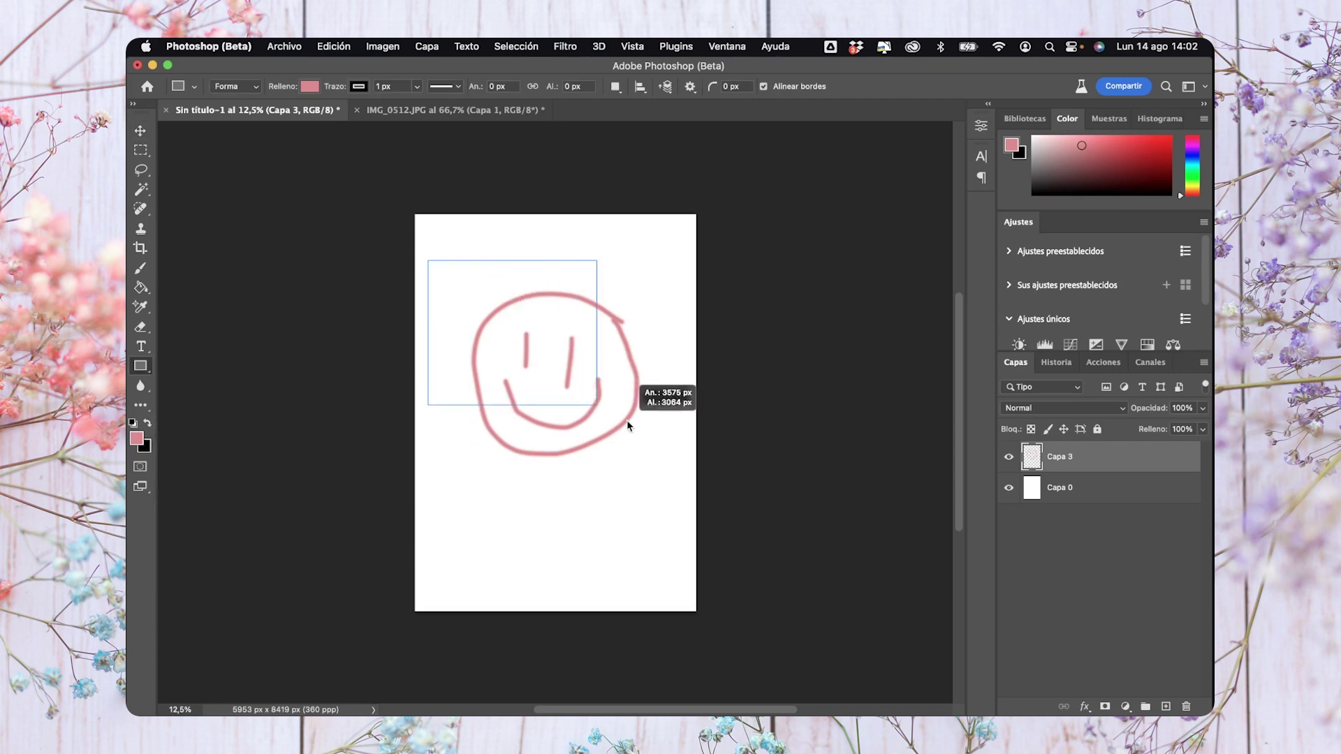
{"action": "left_click_drag", "start_coordinate": [537, 365], "coordinate": [644, 431]}
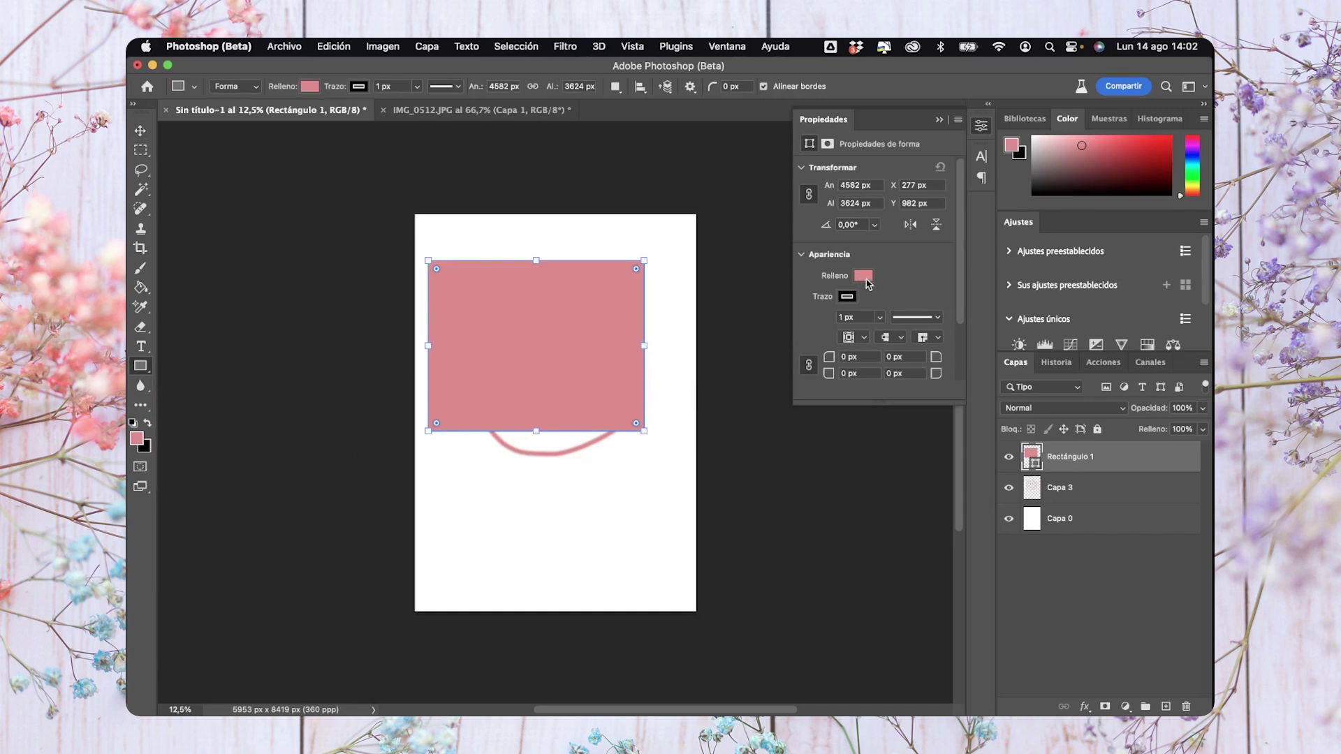
{"action": "left_click", "coordinate": [1111, 159]}
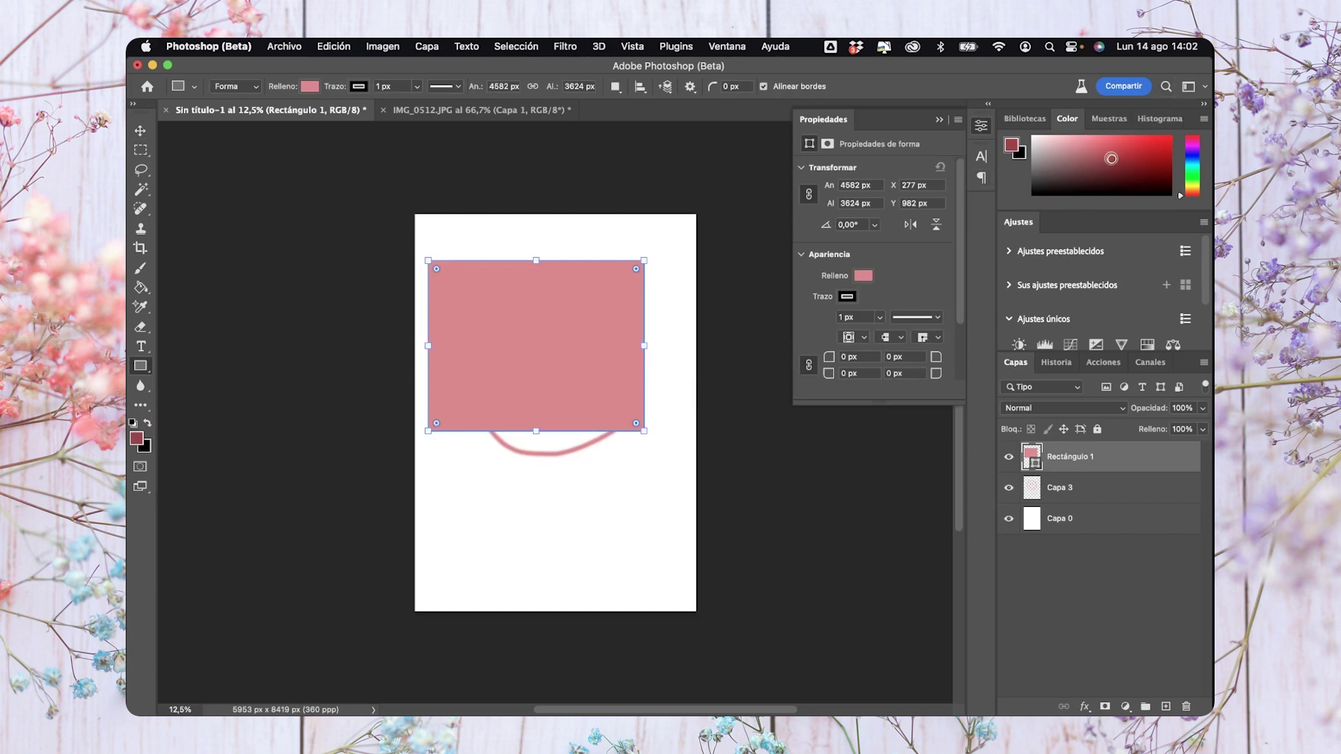
{"action": "left_click", "coordinate": [863, 276]}
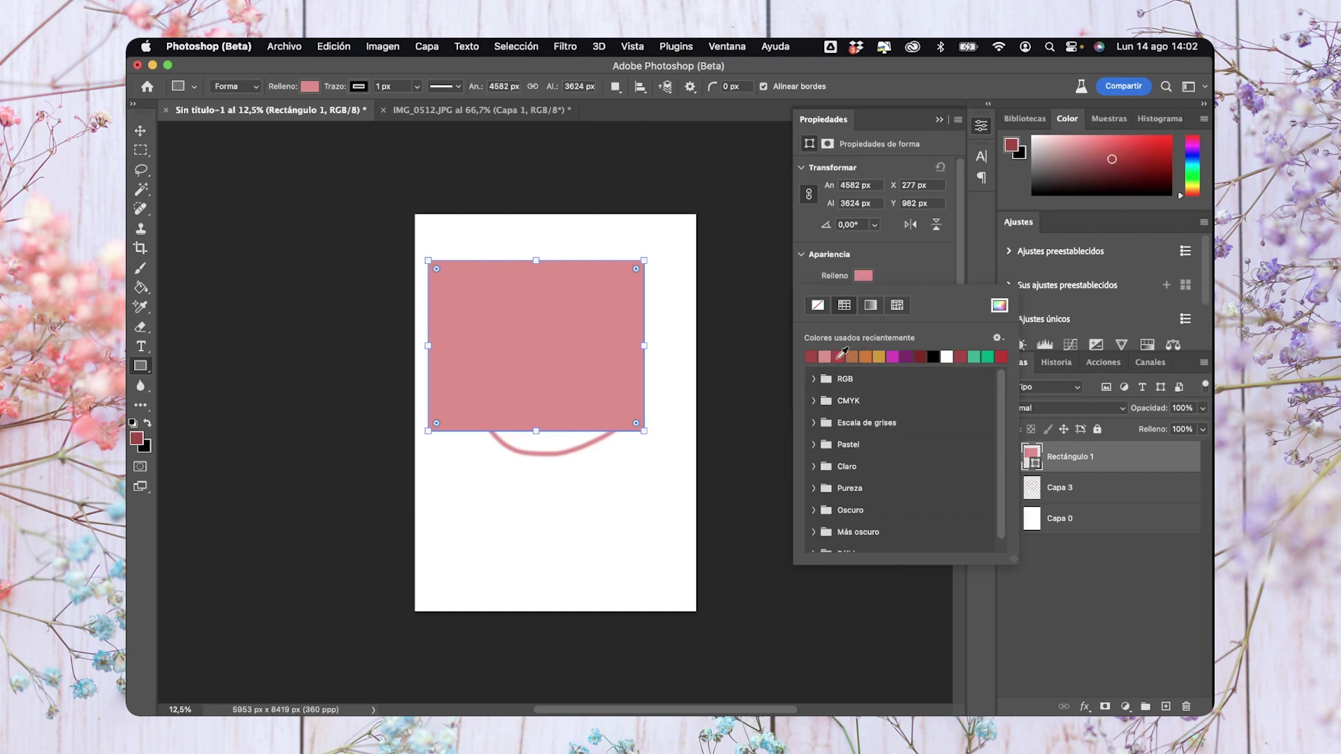
{"action": "left_click", "coordinate": [839, 357]}
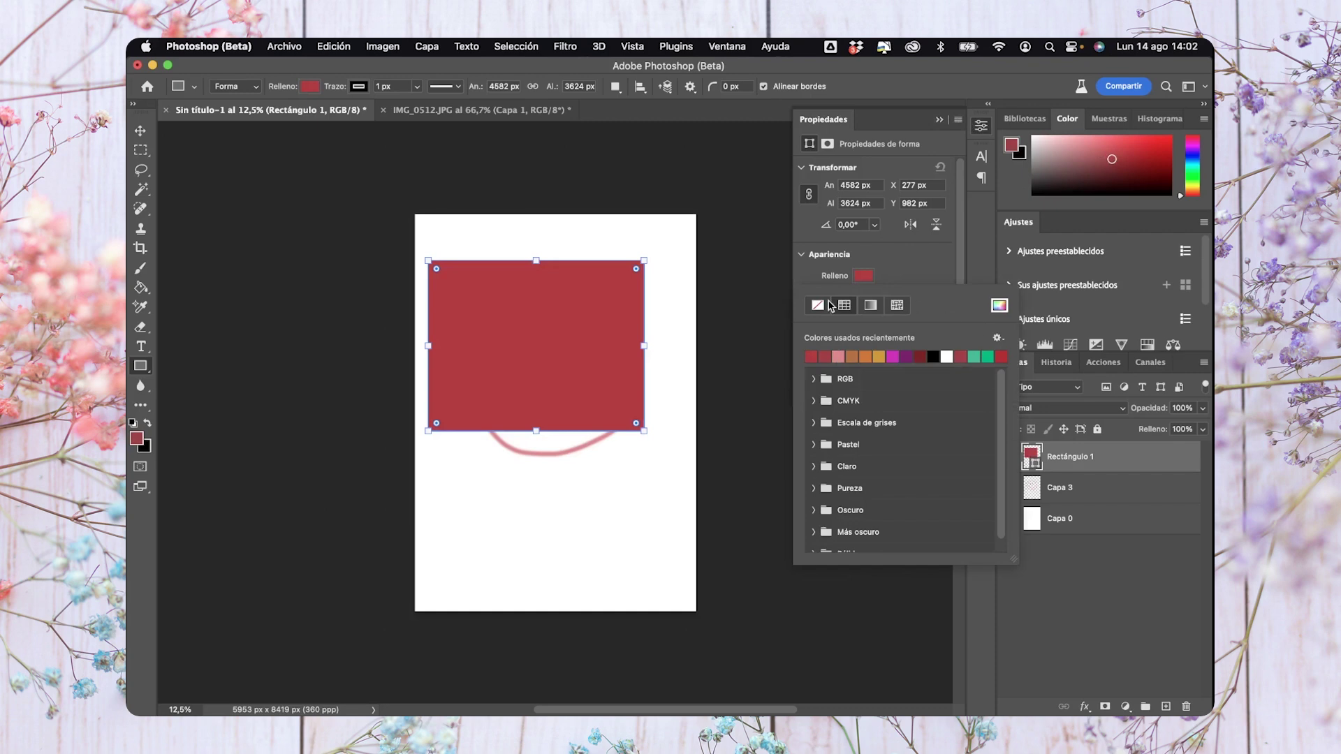
{"action": "left_click", "coordinate": [941, 120]}
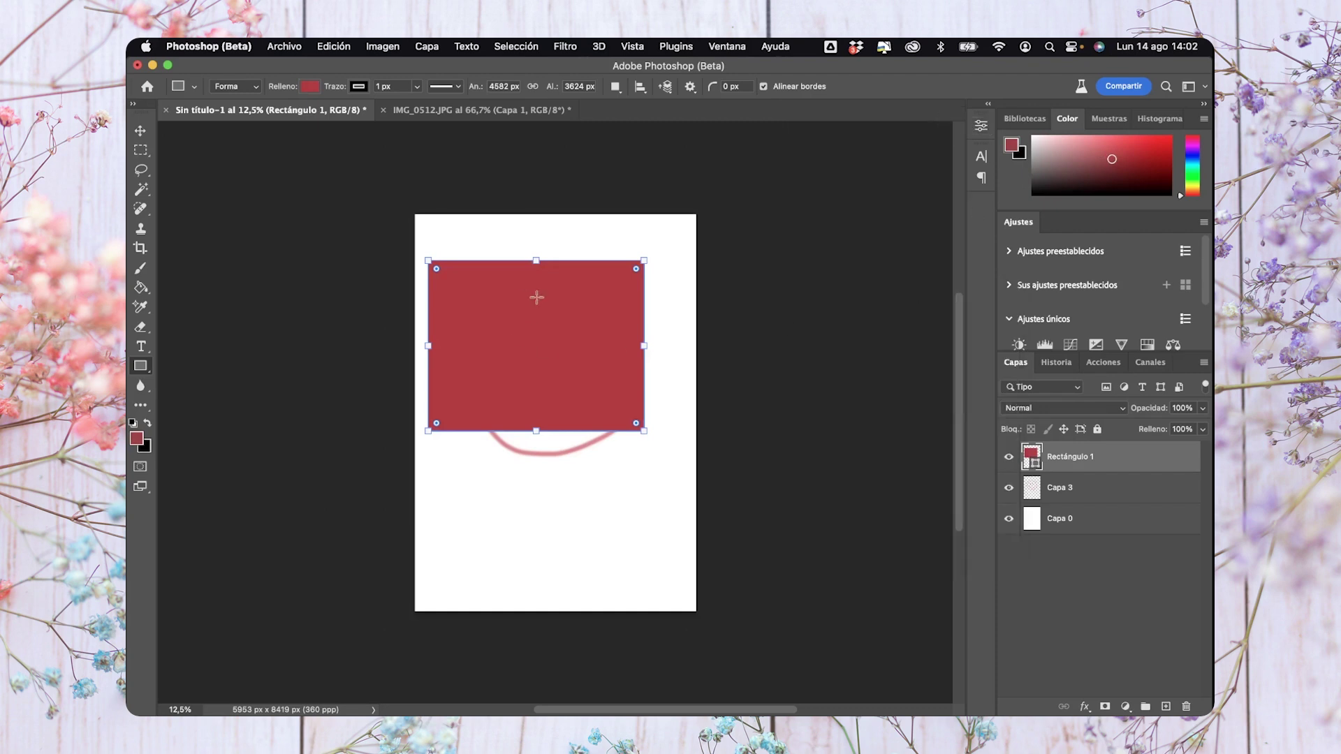
{"action": "key", "text": "v"}
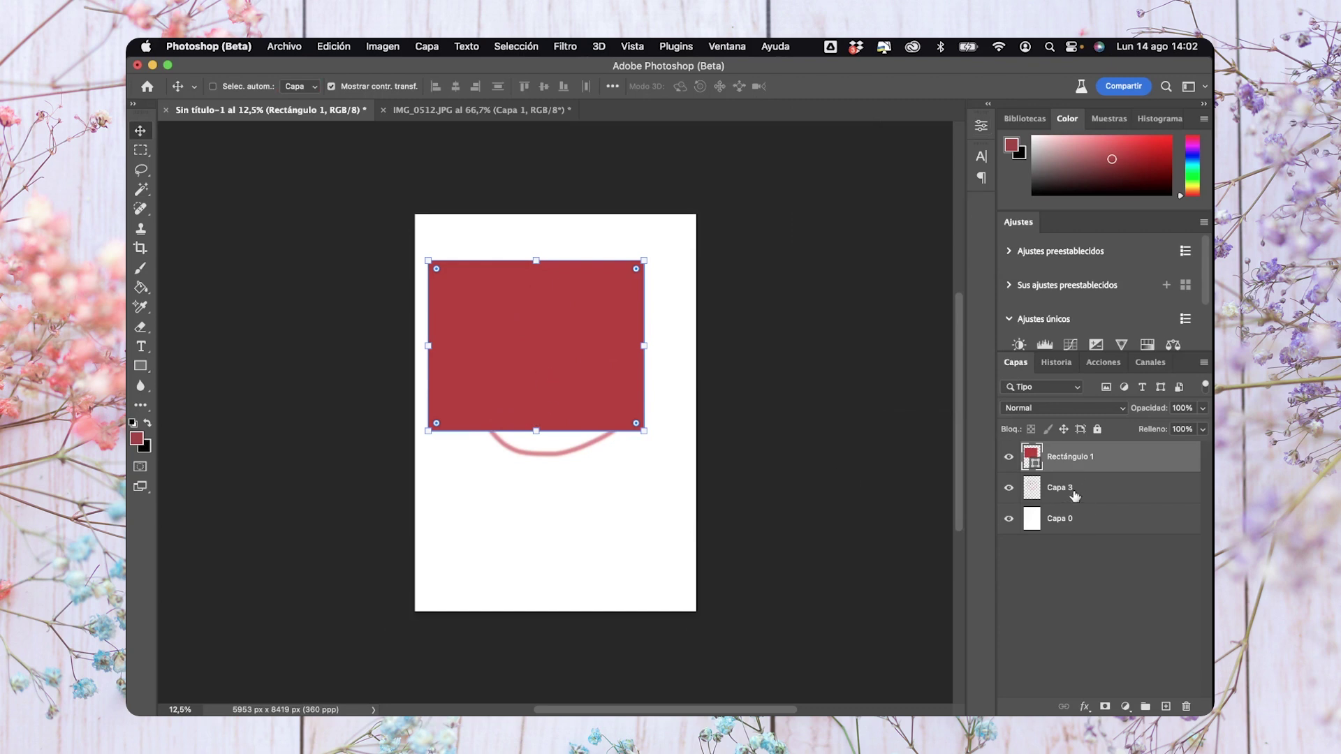
Move Rectángulo 1 below Capa 3 in the Capas panel
{"action": "left_click_drag", "start_coordinate": [1065, 461], "coordinate": [1066, 499]}
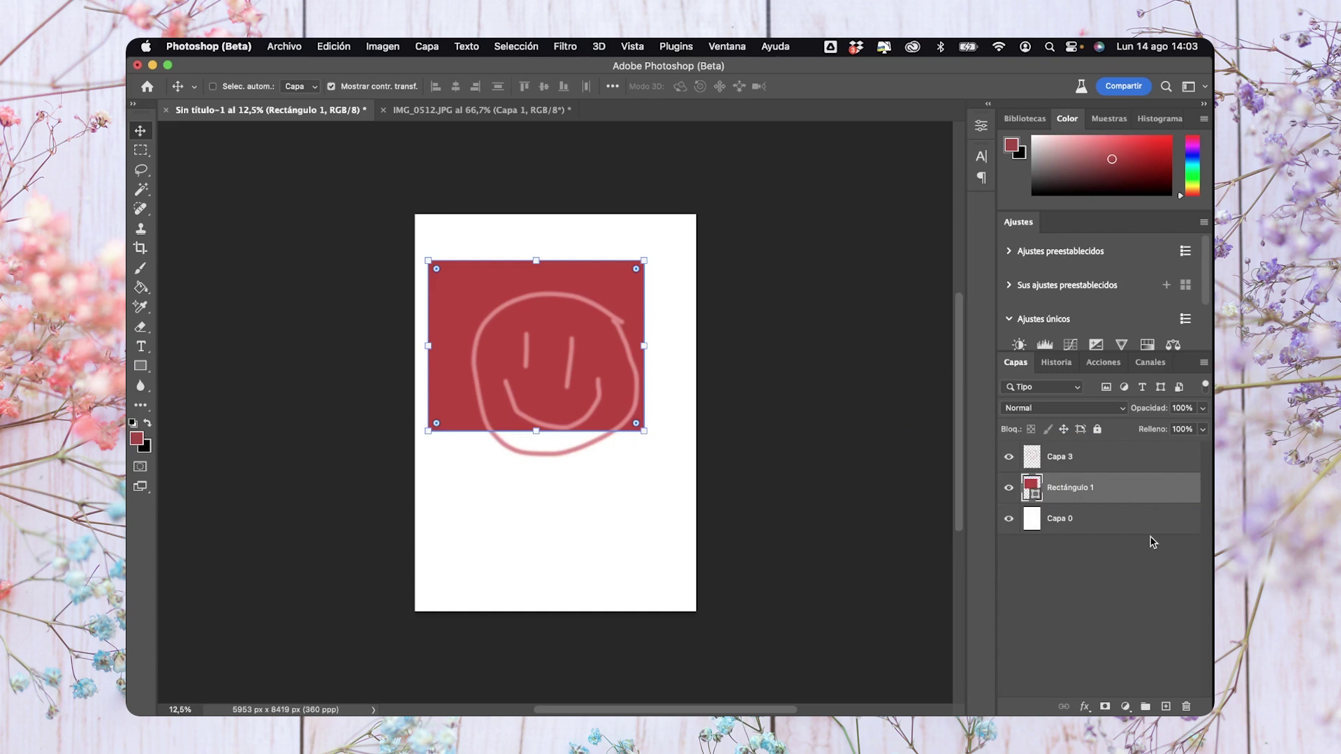
Switch the Capas panel thumbnails to Miniaturas grandes
{"action": "right_click", "coordinate": [1149, 600]}
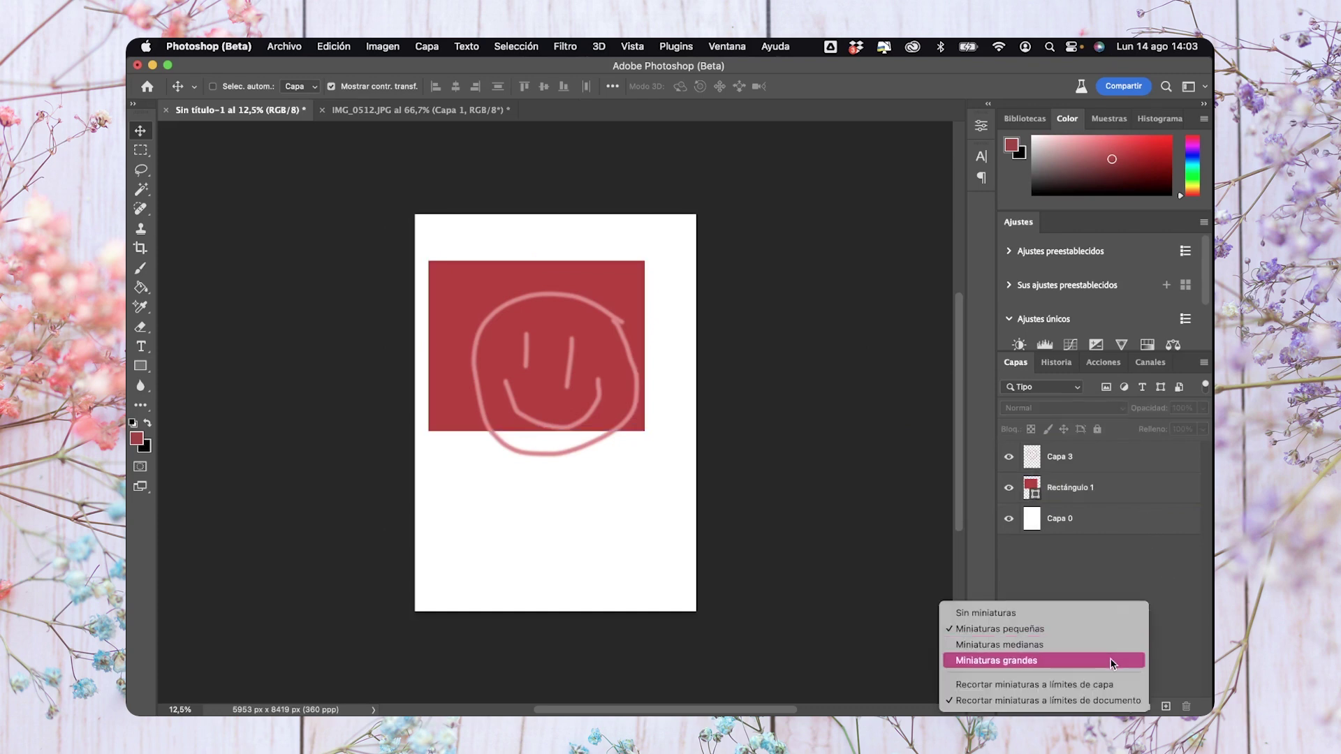
{"action": "left_click", "coordinate": [1113, 662]}
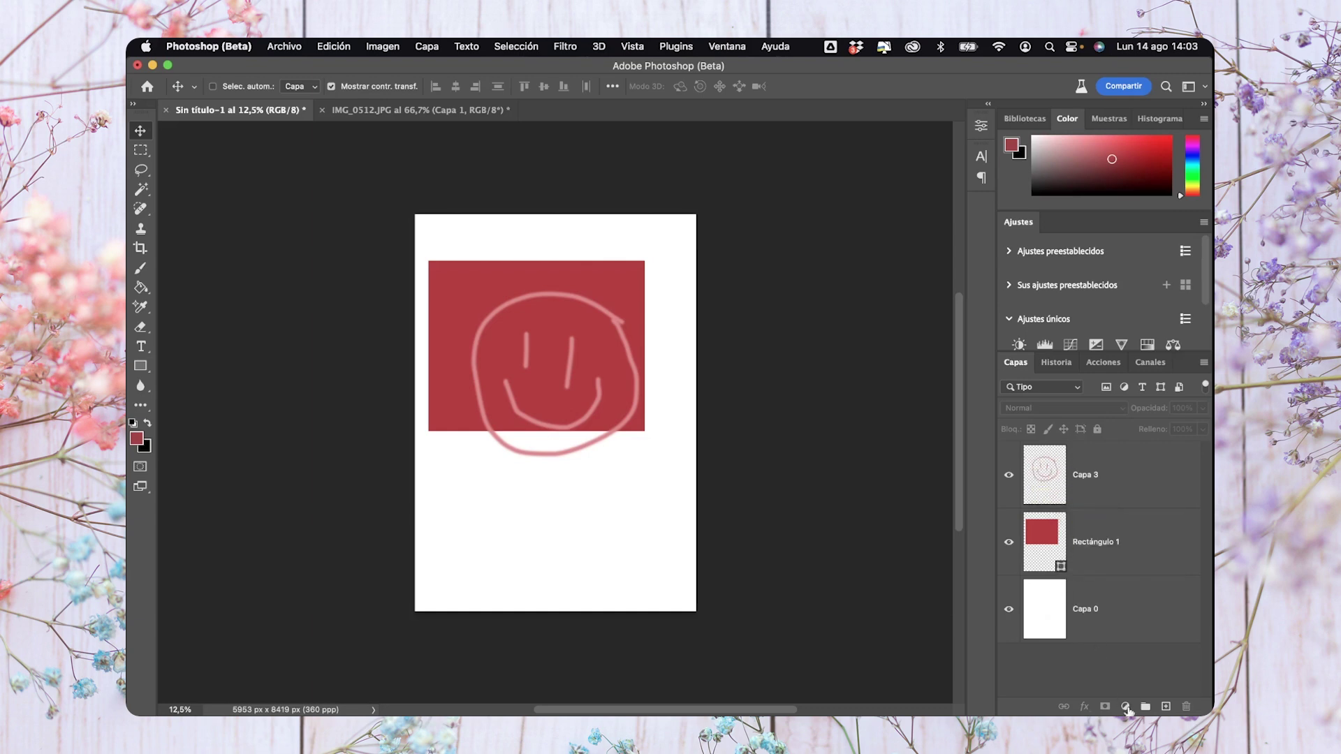
Select Rectángulo 1 with Capa 3 and shift both slightly right on the canvas
{"action": "left_click", "coordinate": [1125, 557]}
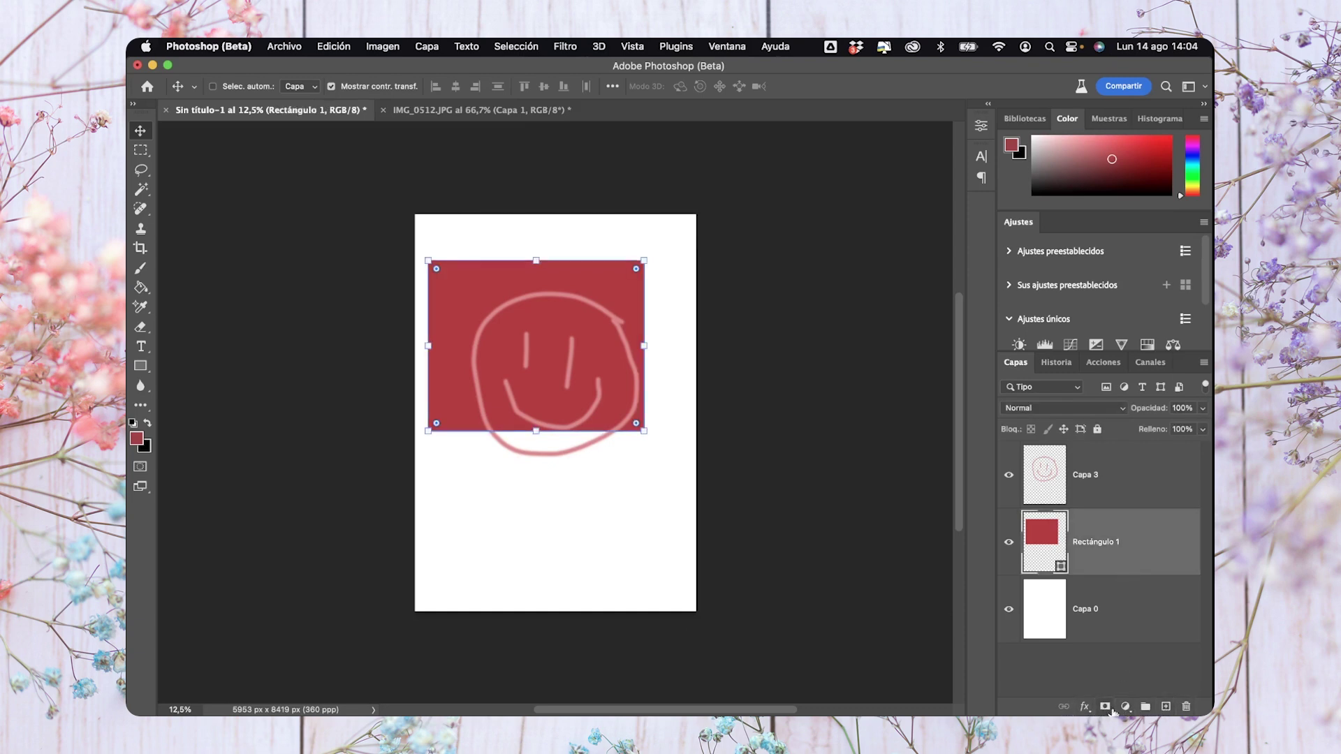
{"action": "left_click", "coordinate": [1117, 486], "text": "shift"}
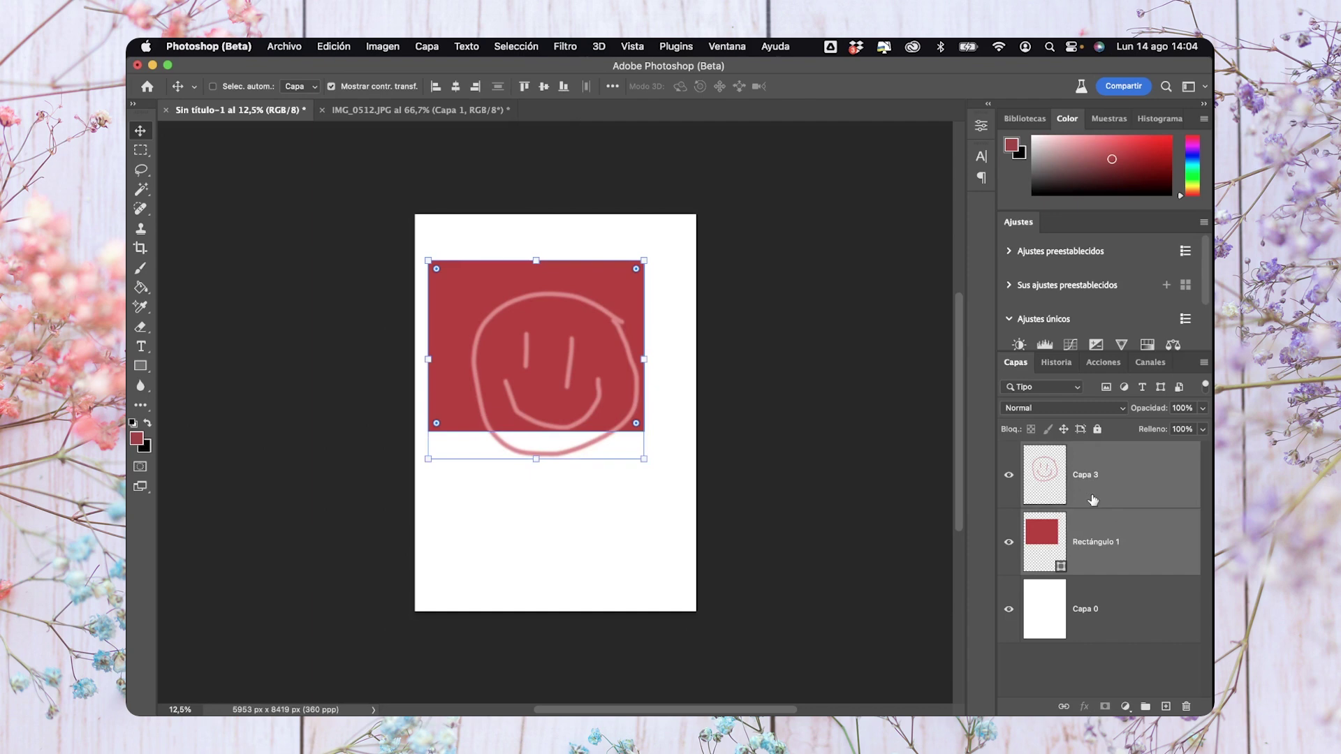
{"action": "left_click", "coordinate": [1097, 528]}
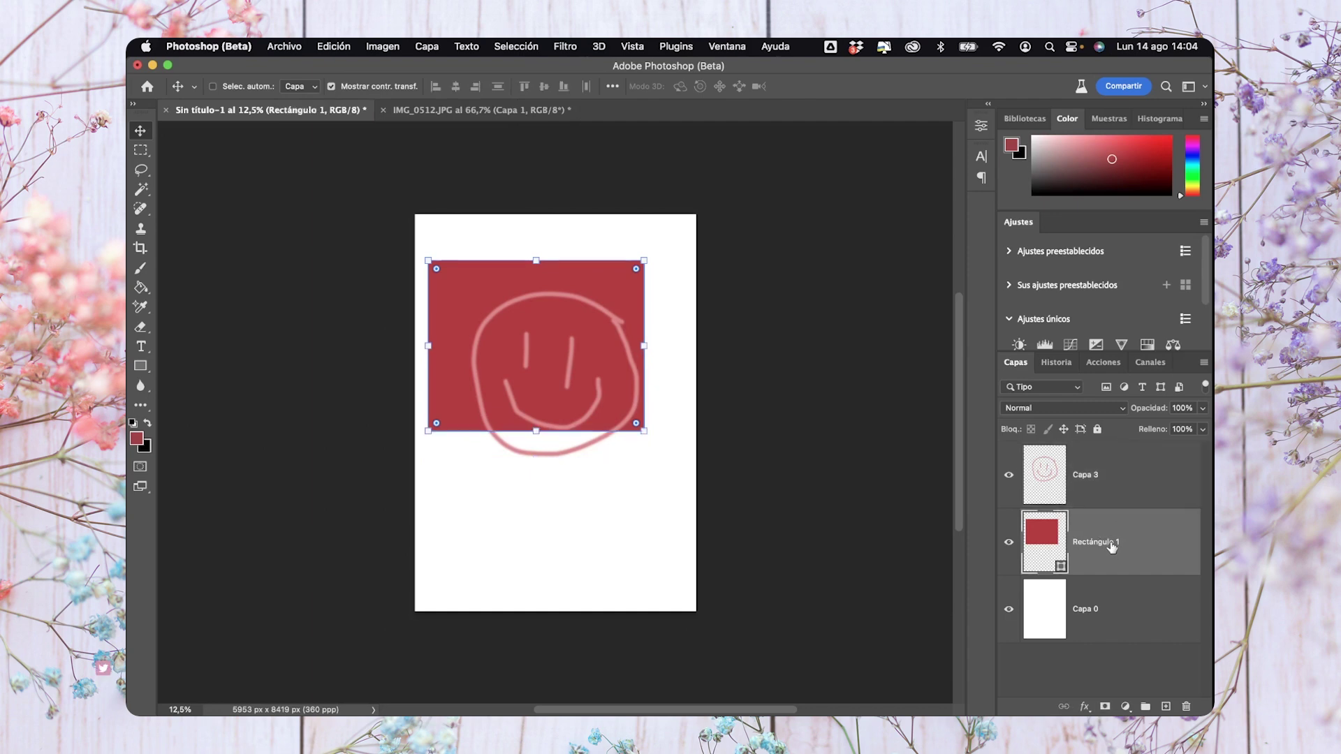
{"action": "left_click", "coordinate": [1098, 484], "text": "shift"}
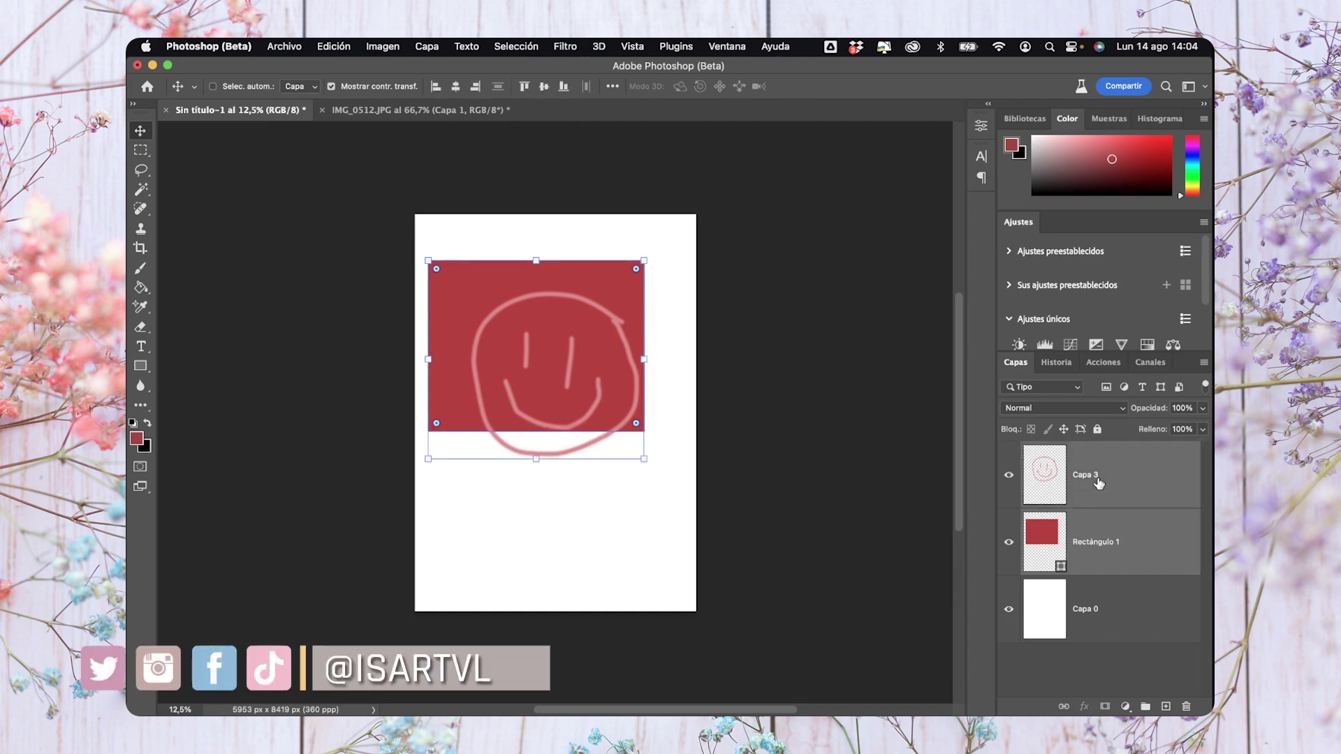
{"action": "mouse_move", "coordinate": [563, 396]}
{"action": "left_mouse_down"}
{"action": "mouse_move", "coordinate": [597, 394]}
{"action": "mouse_move", "coordinate": [591, 385]}
{"action": "left_mouse_up"}
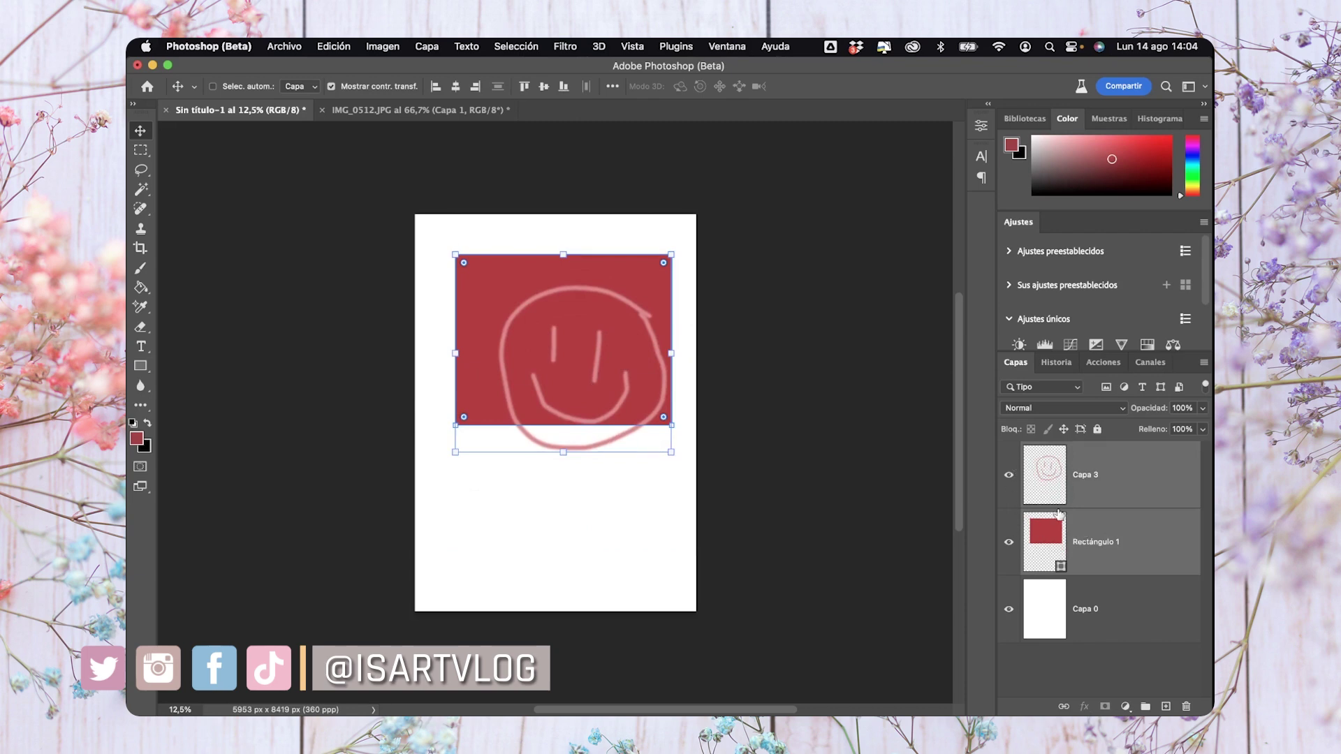
Group Capa 3 and Rectángulo 1 into Grupo 1 and drag the group slightly lower on the page
{"action": "left_click", "coordinate": [1145, 707]}
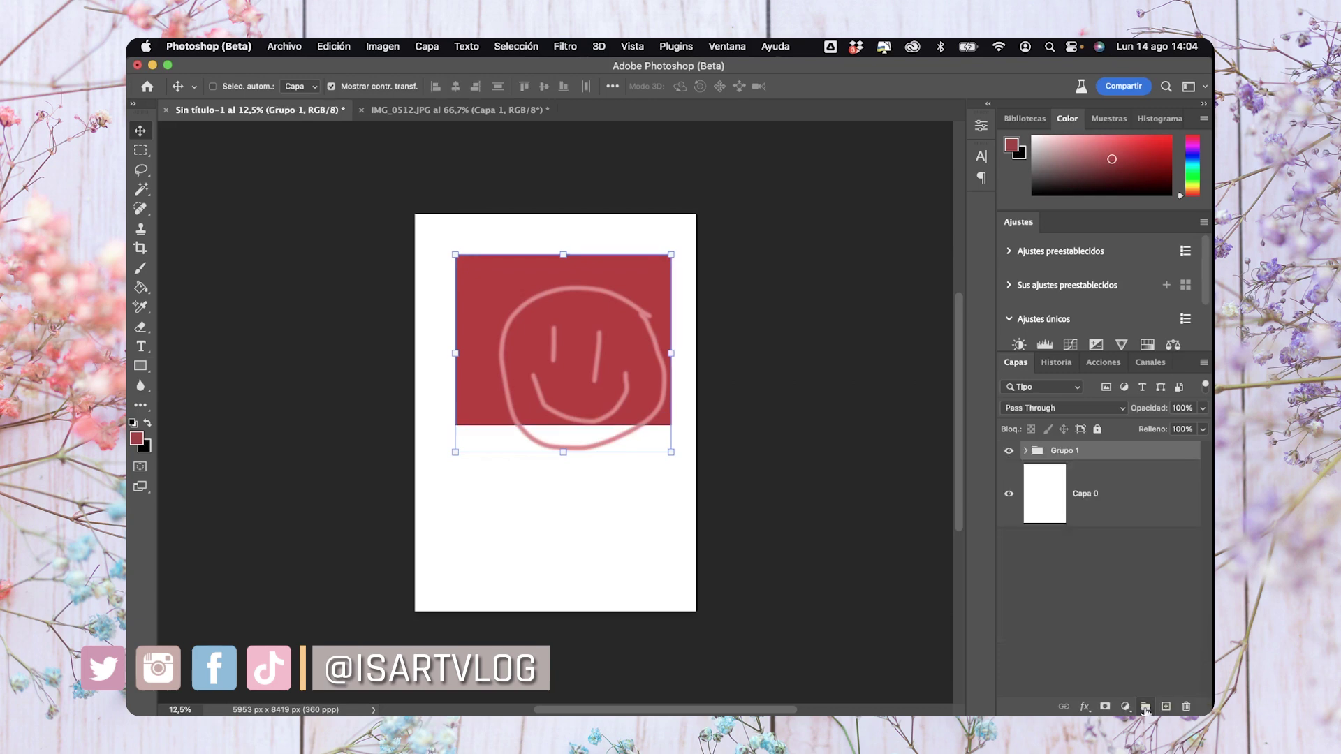
{"action": "left_click", "coordinate": [1083, 489]}
{"action": "left_click", "coordinate": [1071, 455]}
{"action": "left_click", "coordinate": [1025, 451]}
{"action": "left_click", "coordinate": [1152, 553]}
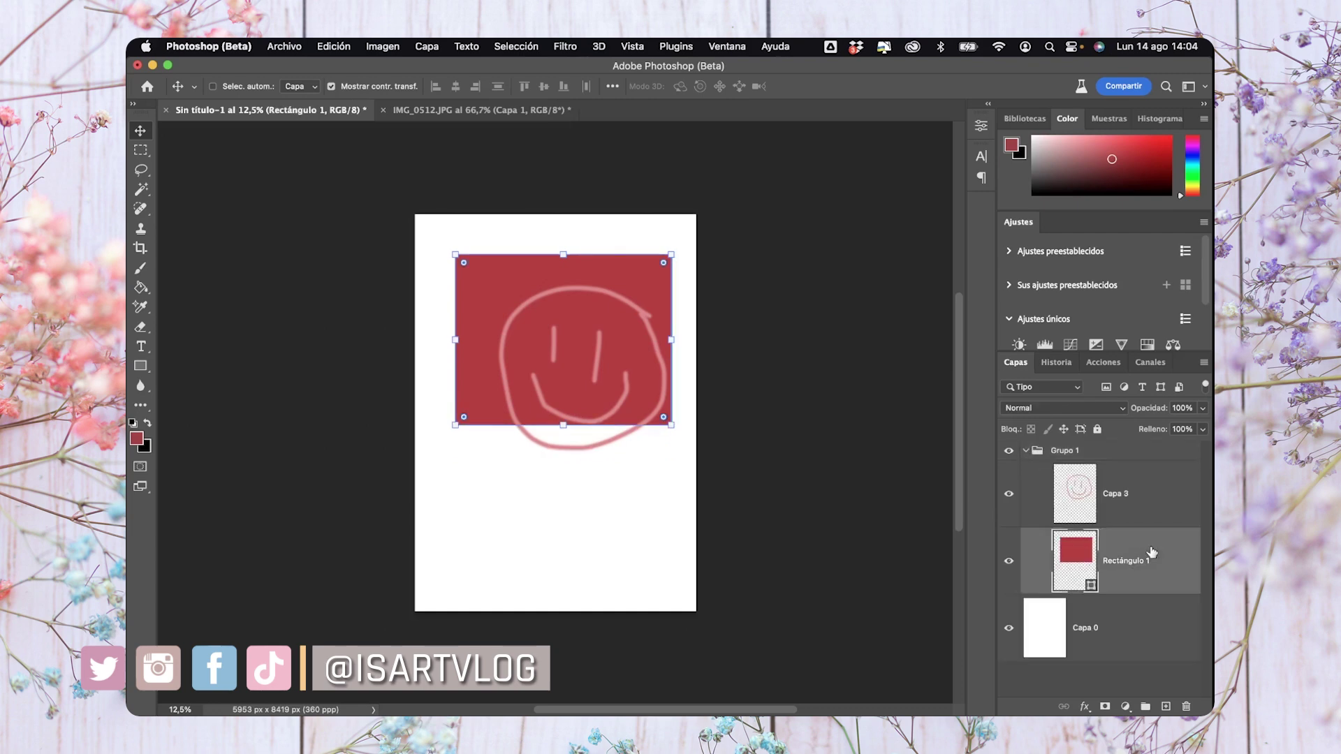
{"action": "mouse_move", "coordinate": [639, 278]}
{"action": "left_mouse_down"}
{"action": "mouse_move", "coordinate": [676, 288]}
{"action": "mouse_move", "coordinate": [642, 278]}
{"action": "left_mouse_up"}
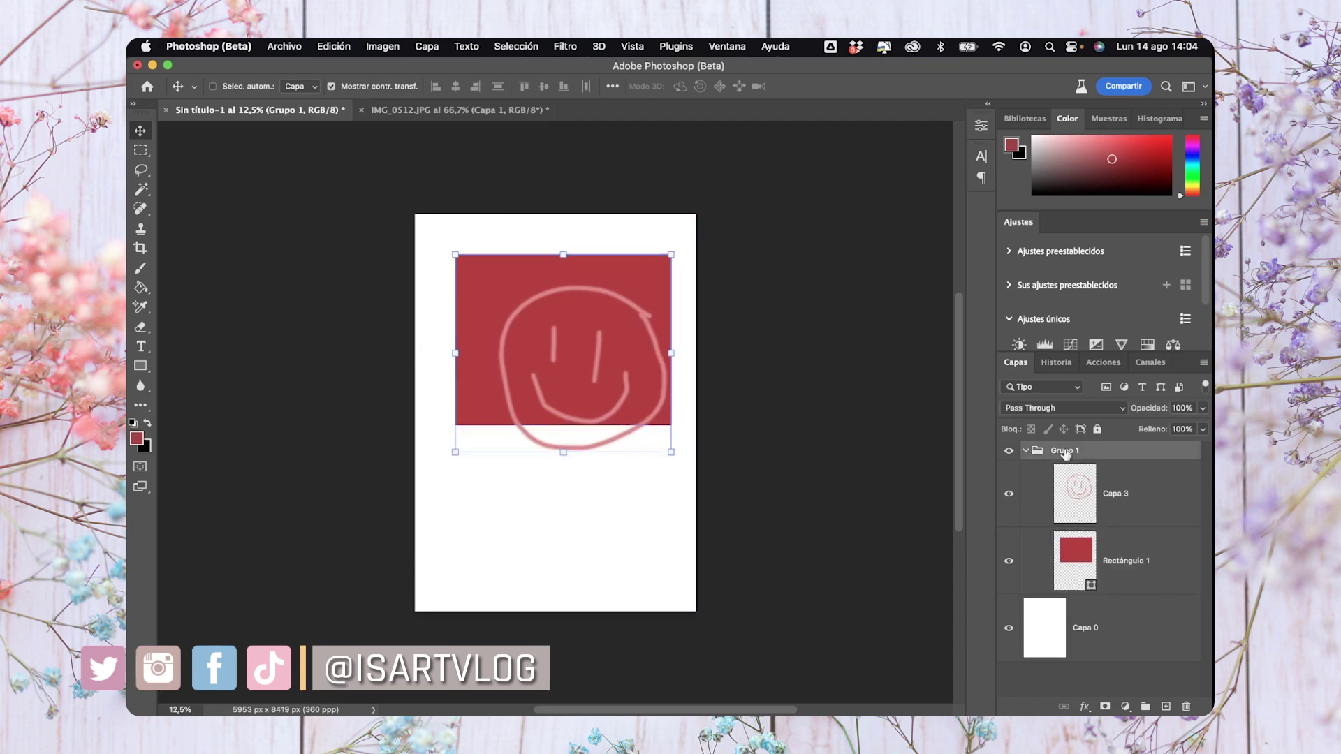
{"action": "left_click_drag", "start_coordinate": [574, 344], "coordinate": [576, 373]}
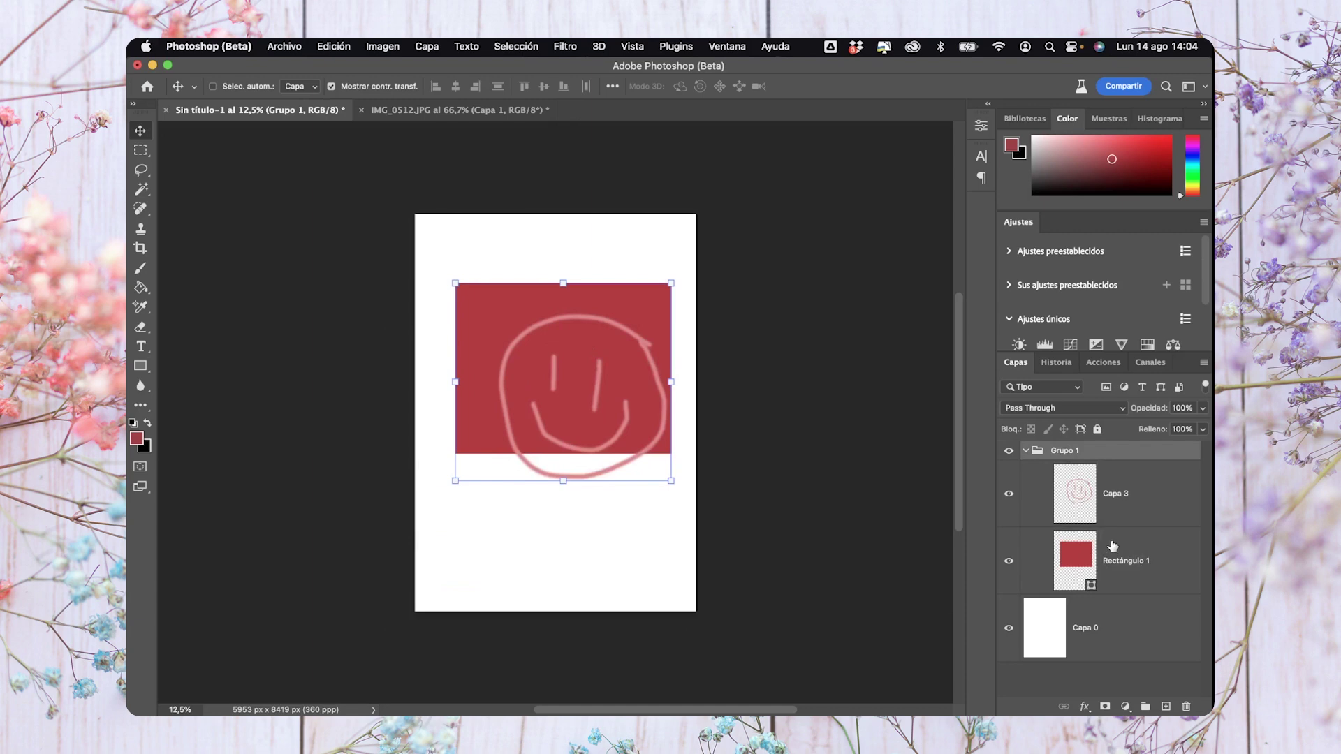
Rename the smiley layer Capa 3 to 'Carita', then select Rectángulo 1 inside Grupo 1
{"action": "double_click", "coordinate": [1113, 496]}
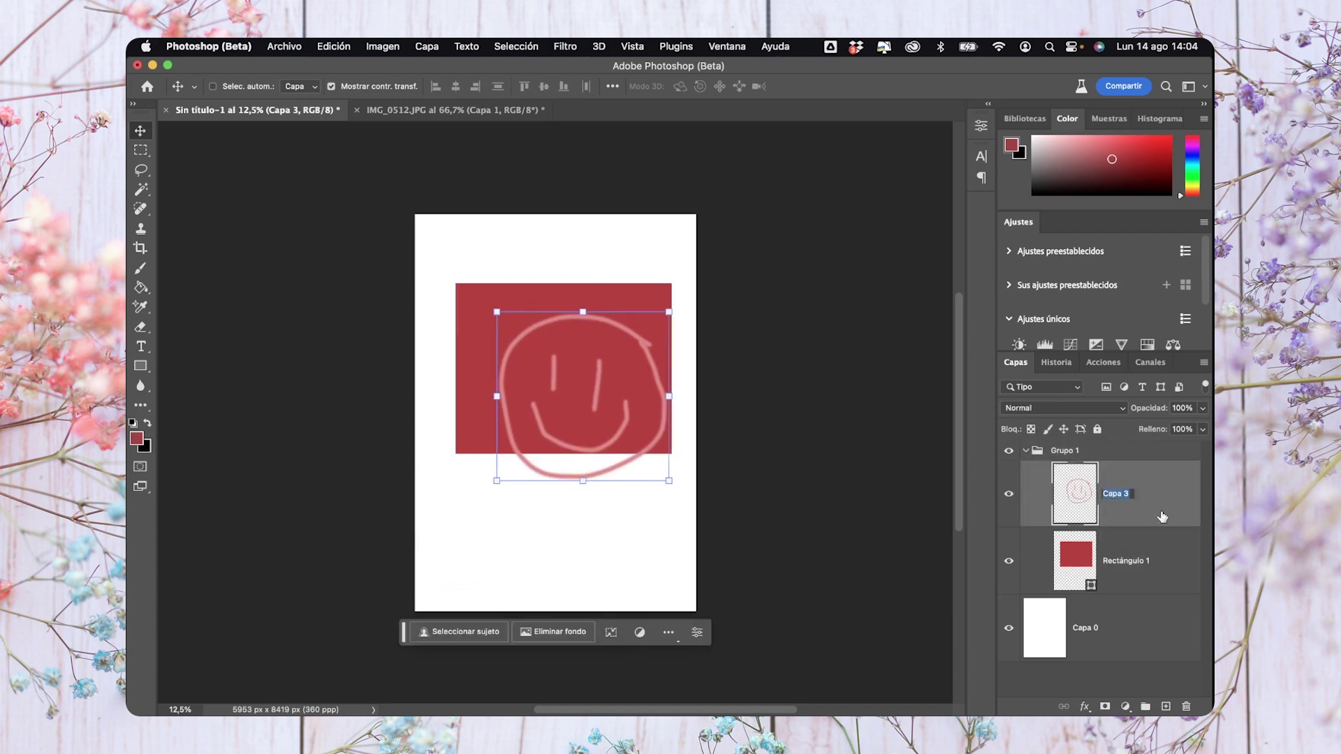
{"action": "type", "text": "C"}
{"action": "key", "text": "Return"}
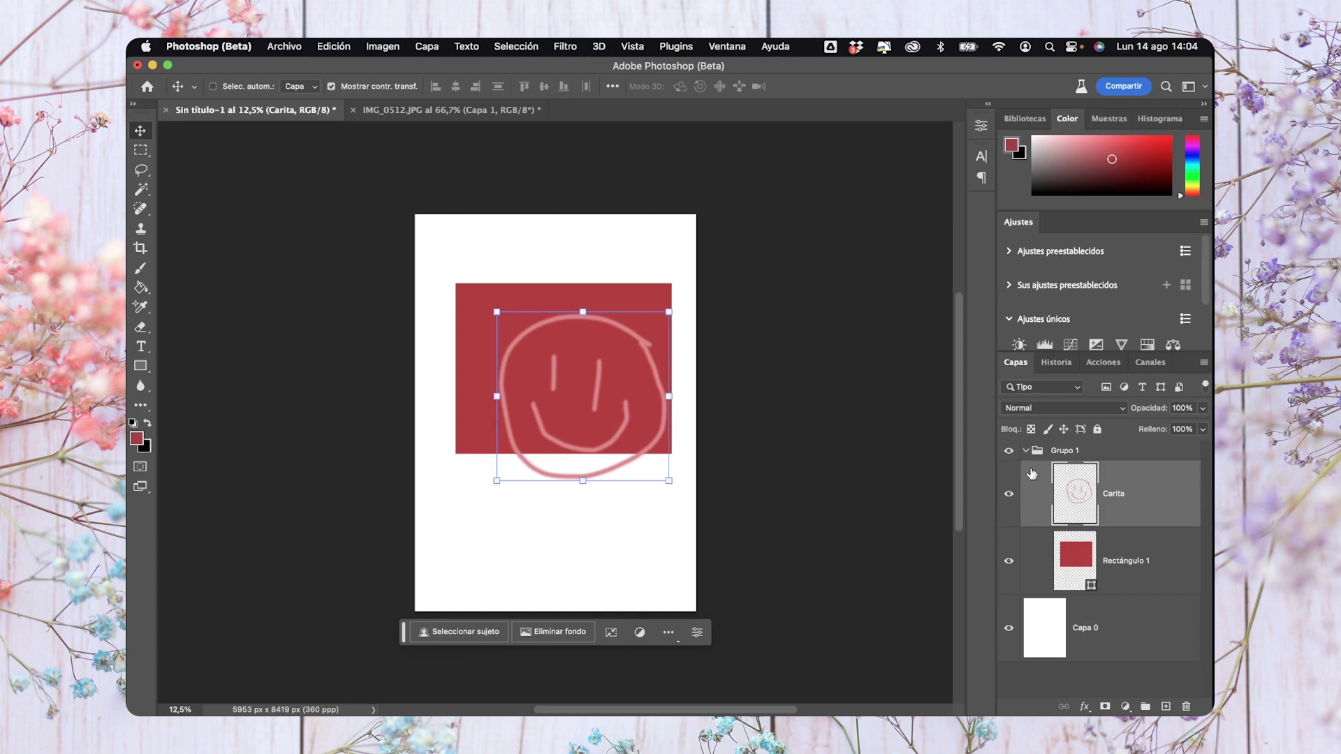
{"action": "left_click", "coordinate": [1027, 451]}
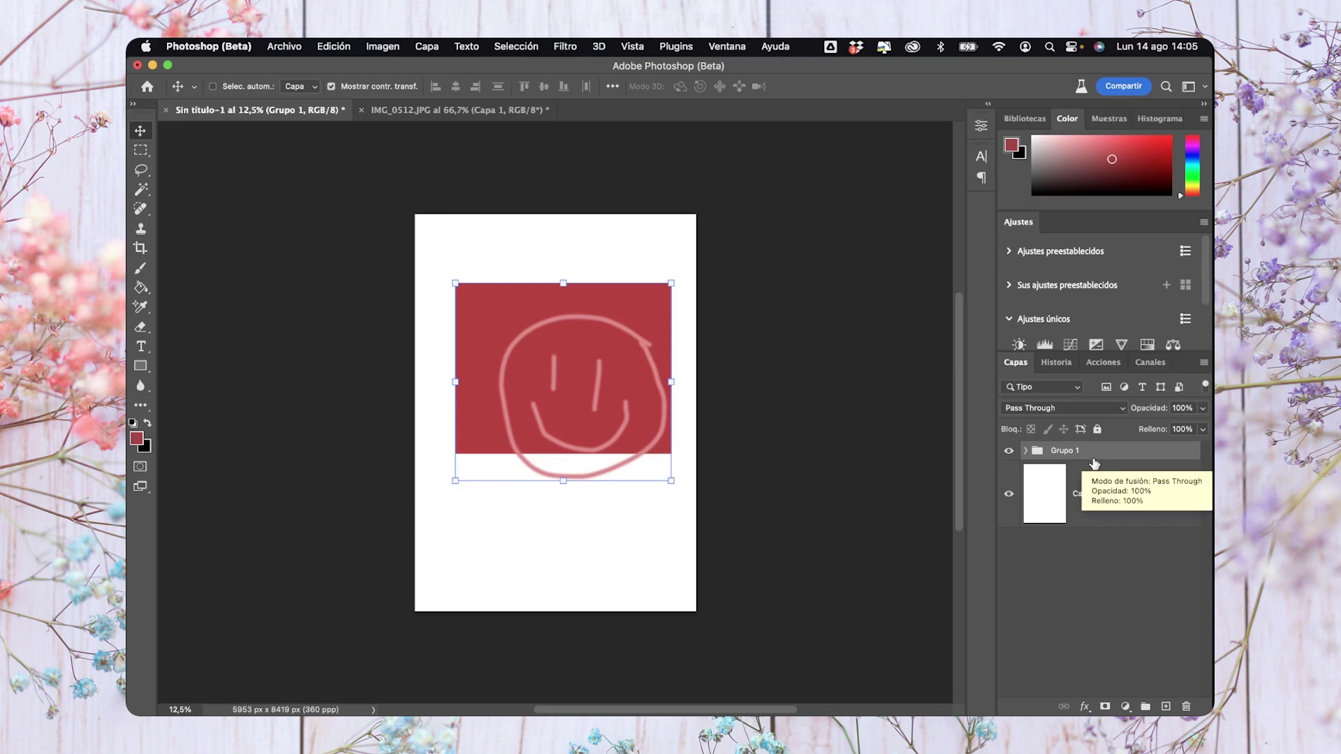
{"action": "left_click", "coordinate": [1026, 452]}
{"action": "left_click", "coordinate": [1071, 562]}
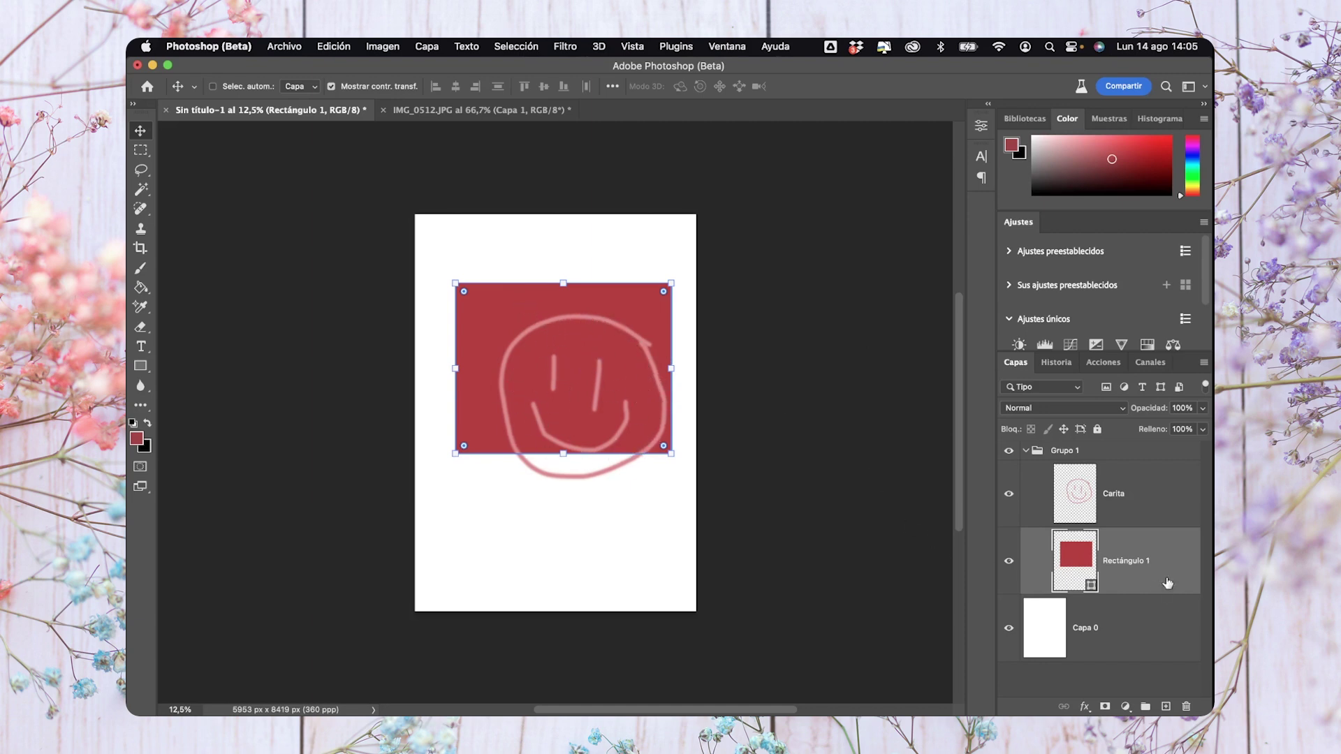
Add a layer mask to Rectángulo 1 and zoom in on the smiley with the Brush tool
{"action": "left_click", "coordinate": [1105, 706]}
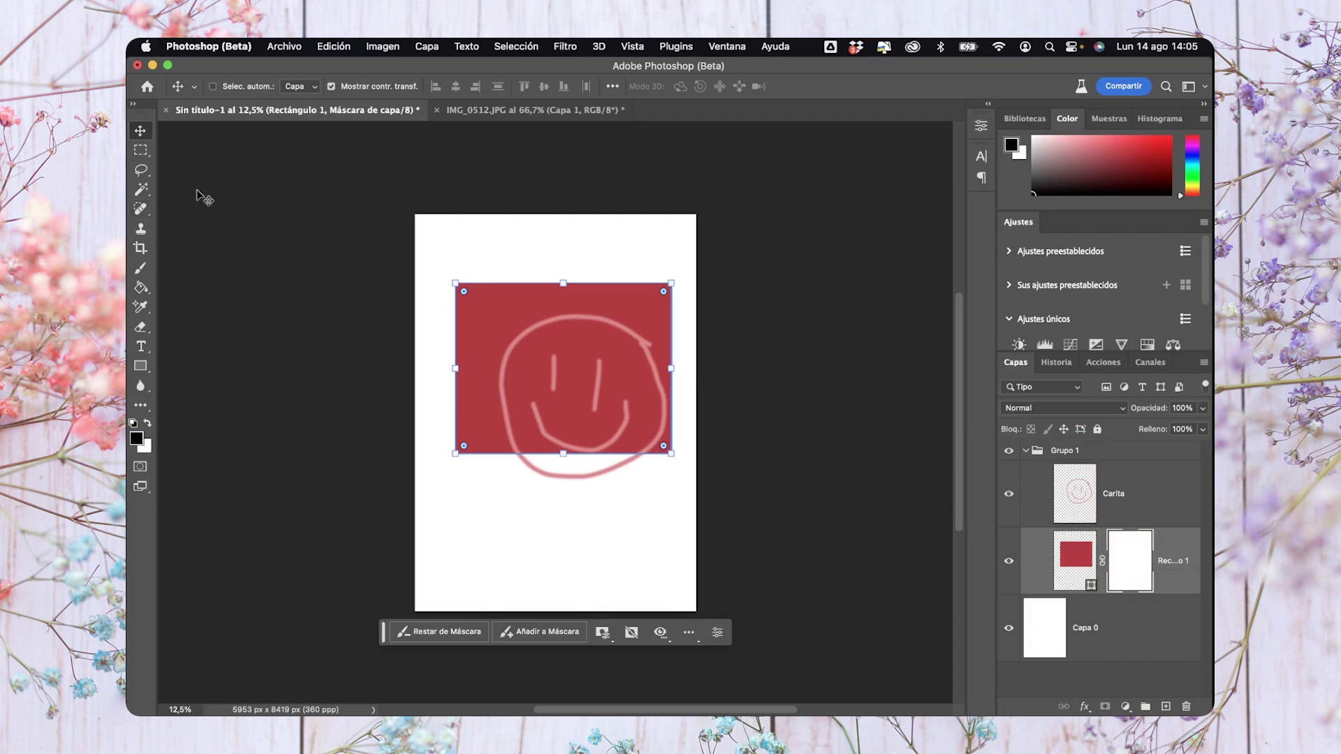
{"action": "left_click", "coordinate": [139, 272]}
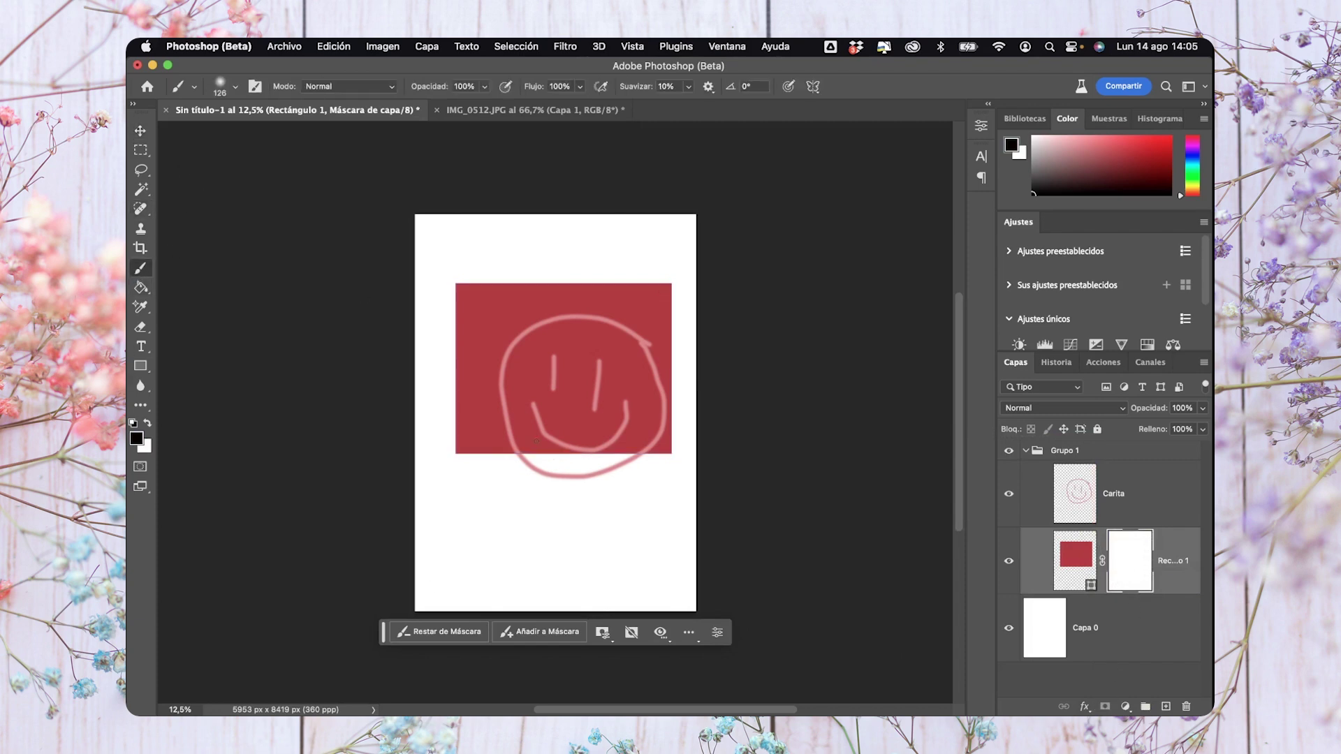
{"action": "key", "text": "super+plus"}
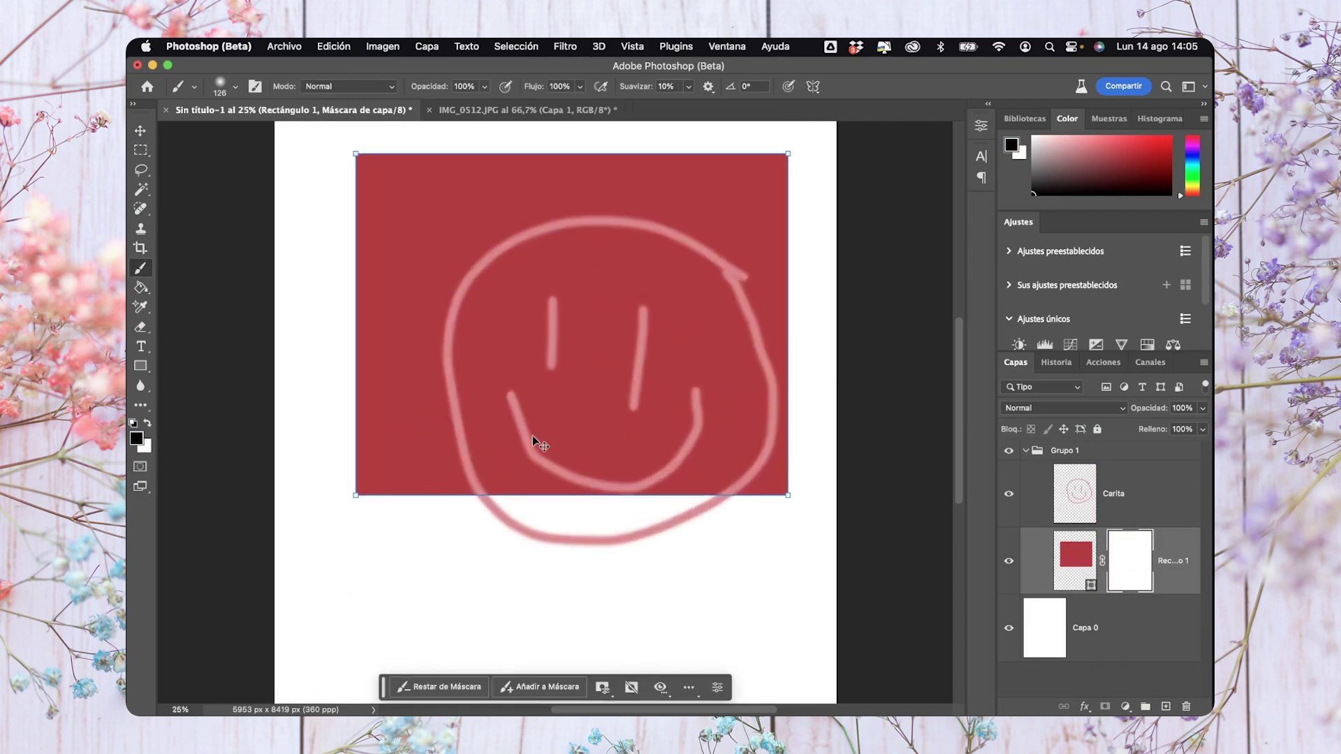
{"action": "key", "text": "super+plus"}
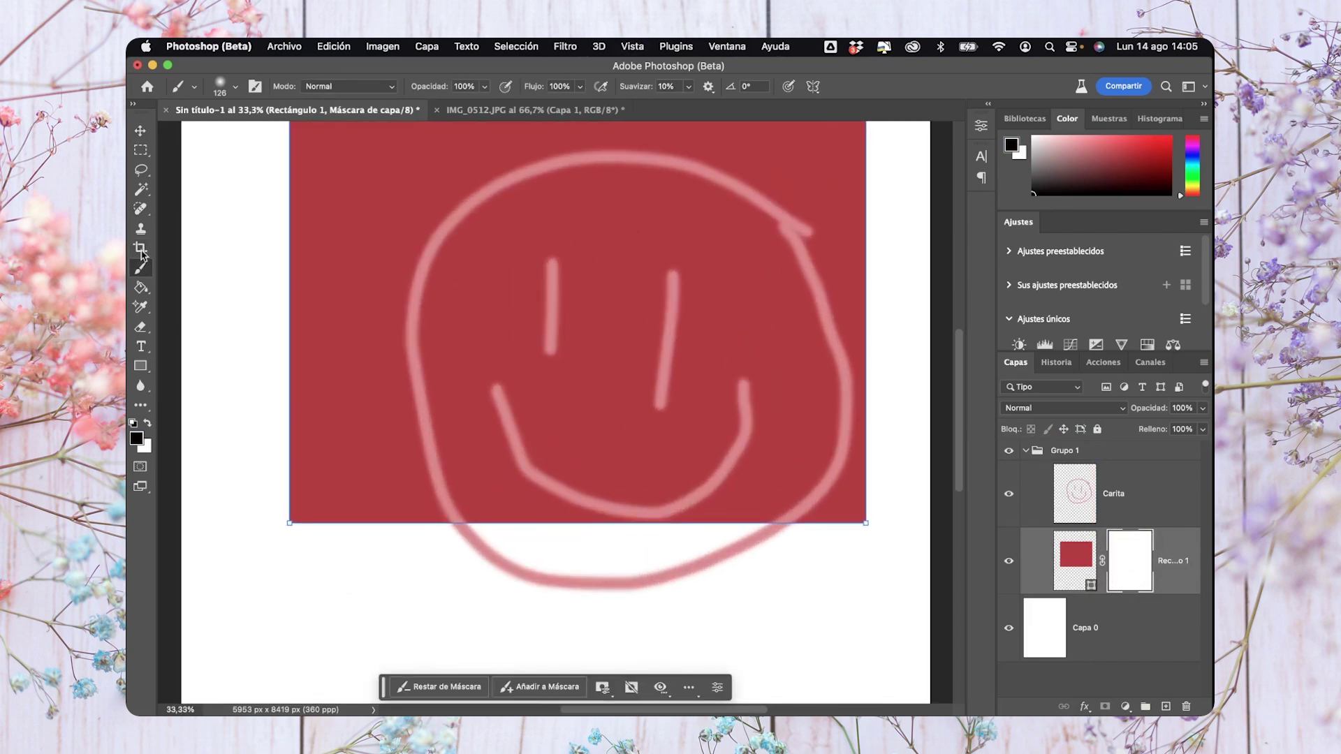
Set the brush to 384 px and 100% hardness, then mask a round spot above the left eye
{"action": "left_click", "coordinate": [235, 86]}
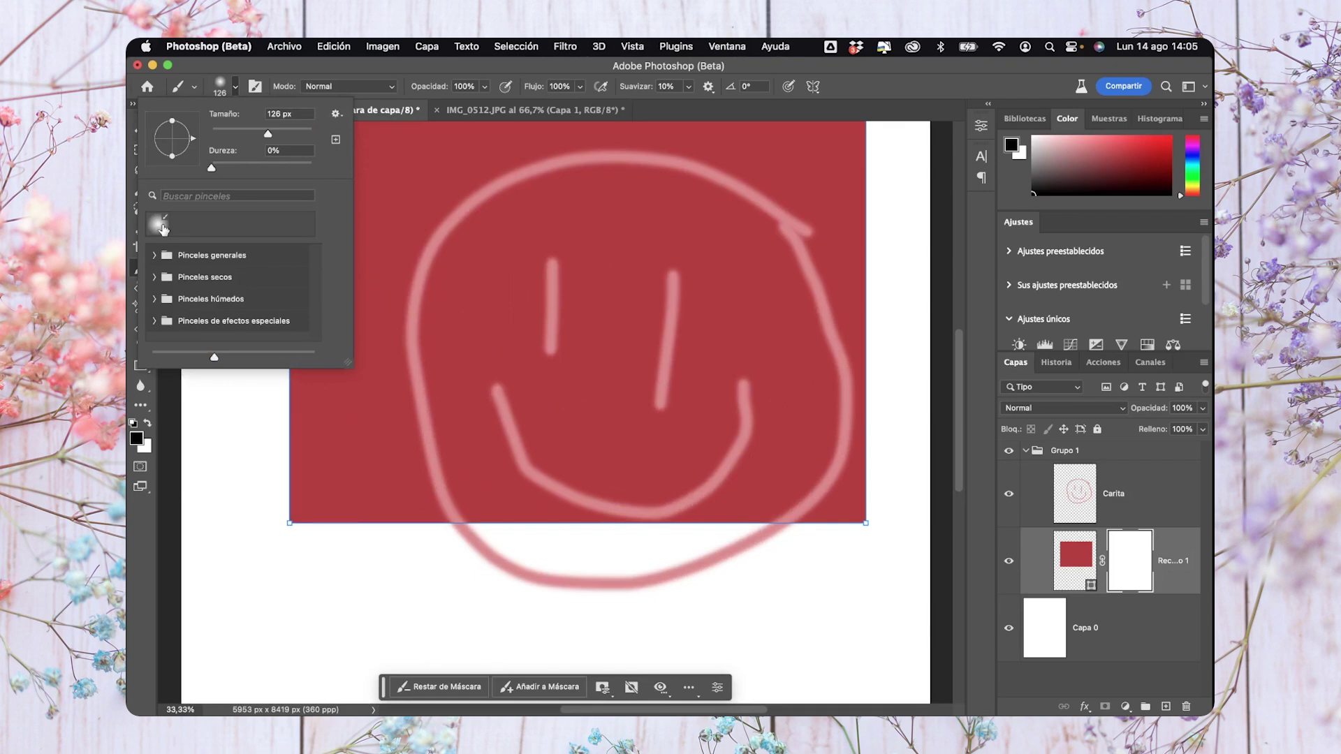
{"action": "left_click_drag", "start_coordinate": [266, 130], "coordinate": [297, 134]}
{"action": "right_click", "coordinate": [569, 382]}
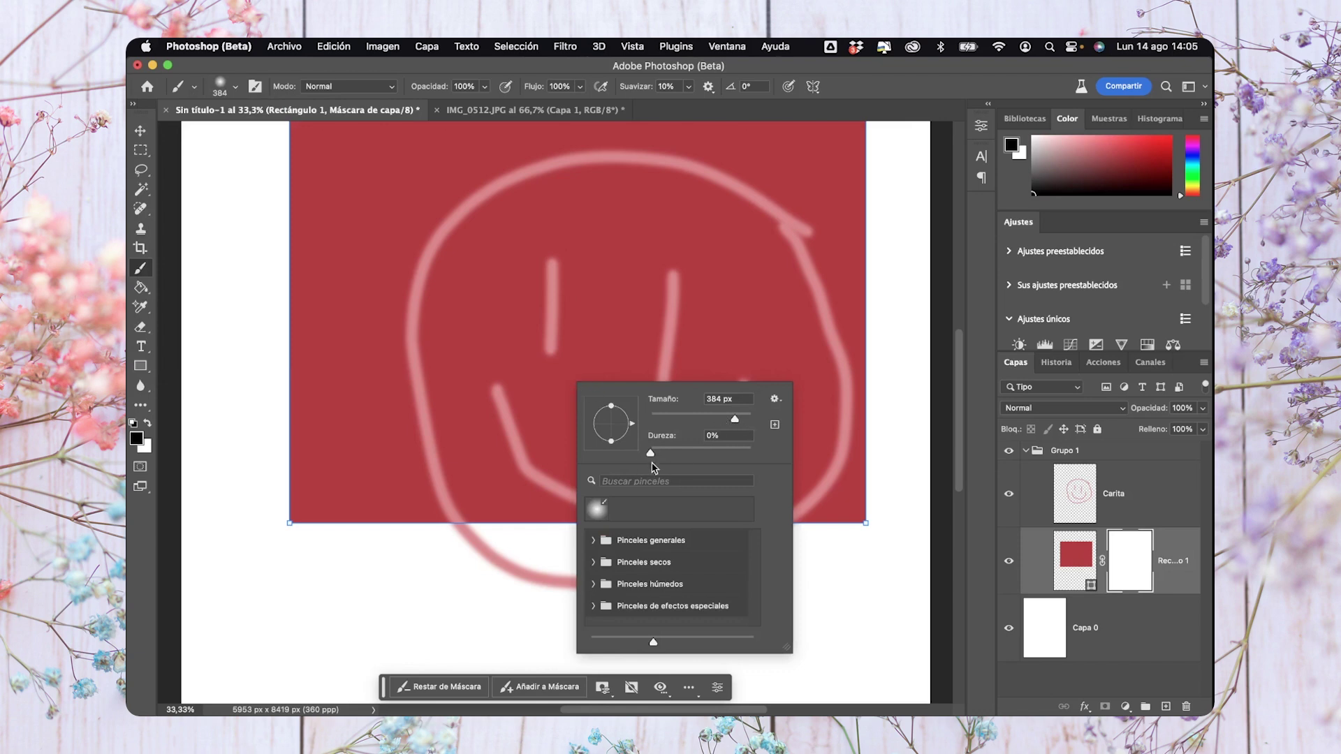
{"action": "left_click_drag", "start_coordinate": [649, 452], "coordinate": [768, 459]}
{"action": "left_click", "coordinate": [595, 232]}
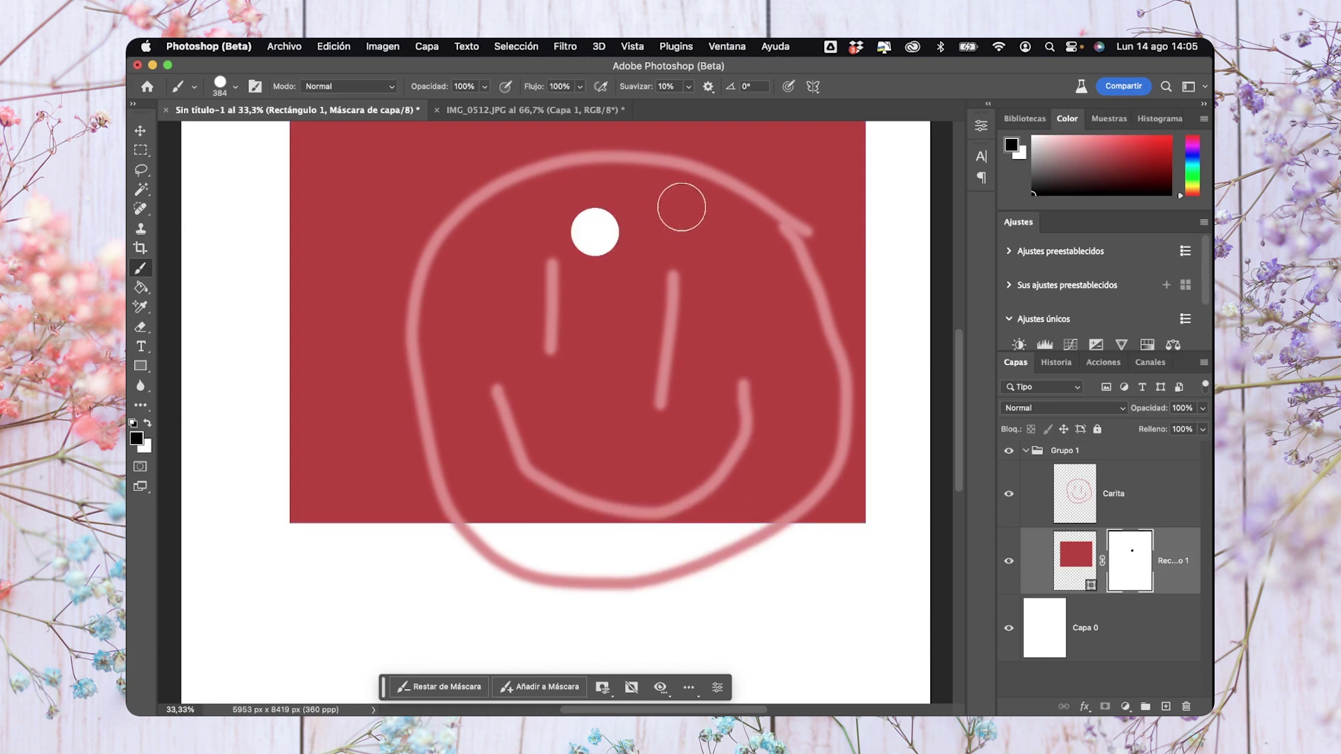
Paint black on the mask inside the smiley, switching to a 180 px hard round brush
{"action": "mouse_move", "coordinate": [696, 201]}
{"action": "left_mouse_down"}
{"action": "mouse_move", "coordinate": [561, 189]}
{"action": "mouse_move", "coordinate": [448, 262]}
{"action": "mouse_move", "coordinate": [443, 344]}
{"action": "mouse_move", "coordinate": [472, 501]}
{"action": "mouse_move", "coordinate": [507, 542]}
{"action": "mouse_move", "coordinate": [441, 380]}
{"action": "mouse_move", "coordinate": [440, 294]}
{"action": "mouse_move", "coordinate": [507, 209]}
{"action": "mouse_move", "coordinate": [615, 180]}
{"action": "mouse_move", "coordinate": [706, 191]}
{"action": "mouse_move", "coordinate": [769, 240]}
{"action": "mouse_move", "coordinate": [814, 343]}
{"action": "mouse_move", "coordinate": [819, 454]}
{"action": "mouse_move", "coordinate": [761, 513]}
{"action": "mouse_move", "coordinate": [746, 494]}
{"action": "mouse_move", "coordinate": [763, 302]}
{"action": "mouse_move", "coordinate": [723, 263]}
{"action": "mouse_move", "coordinate": [605, 233]}
{"action": "mouse_move", "coordinate": [509, 239]}
{"action": "mouse_move", "coordinate": [485, 284]}
{"action": "mouse_move", "coordinate": [493, 489]}
{"action": "mouse_move", "coordinate": [517, 530]}
{"action": "left_mouse_up"}
{"action": "right_click", "coordinate": [617, 468]}
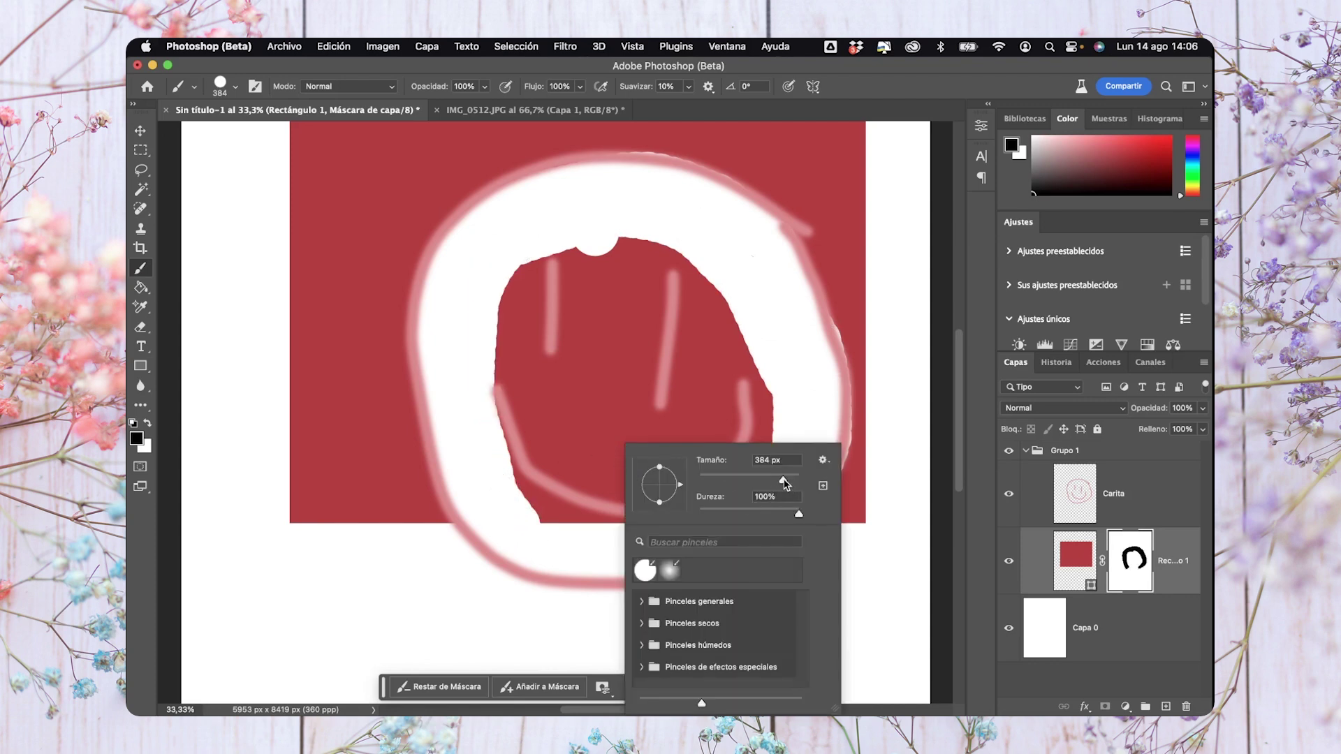
{"action": "left_click_drag", "start_coordinate": [783, 480], "coordinate": [770, 480]}
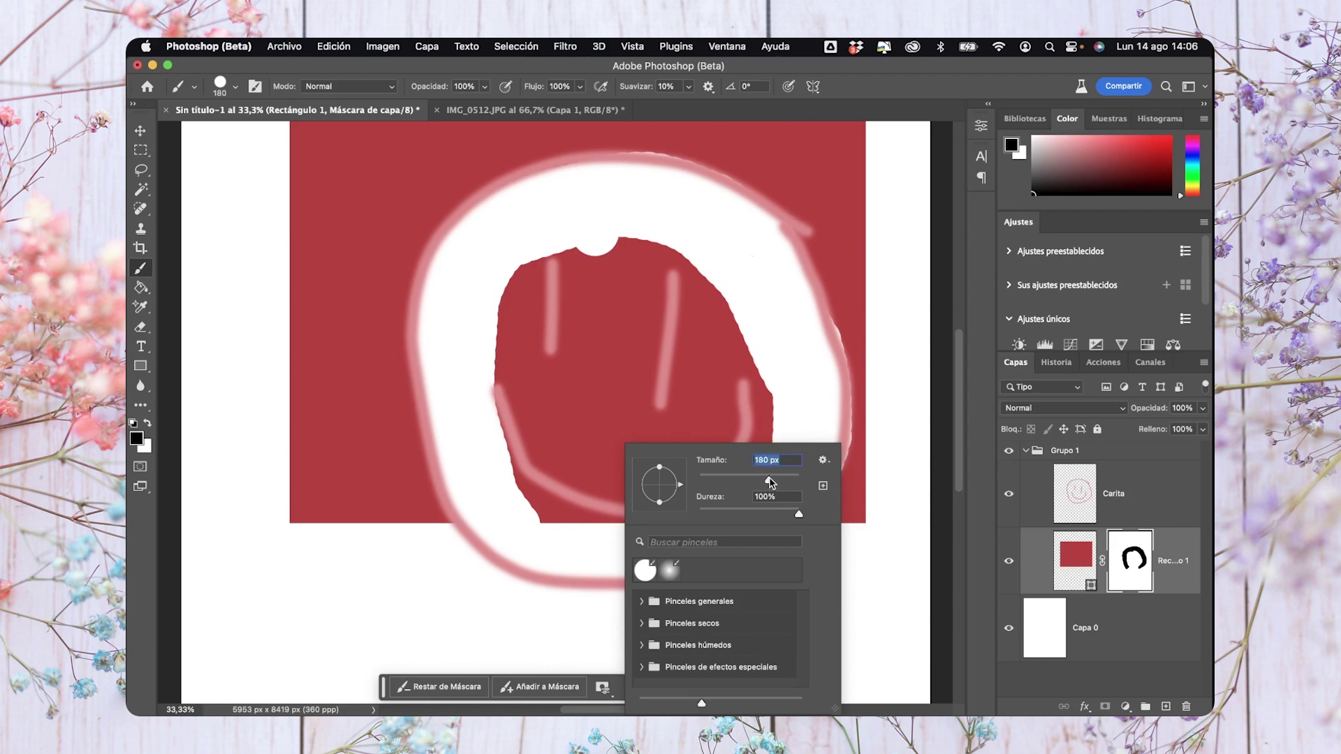
{"action": "left_click", "coordinate": [641, 602]}
{"action": "left_click", "coordinate": [718, 670]}
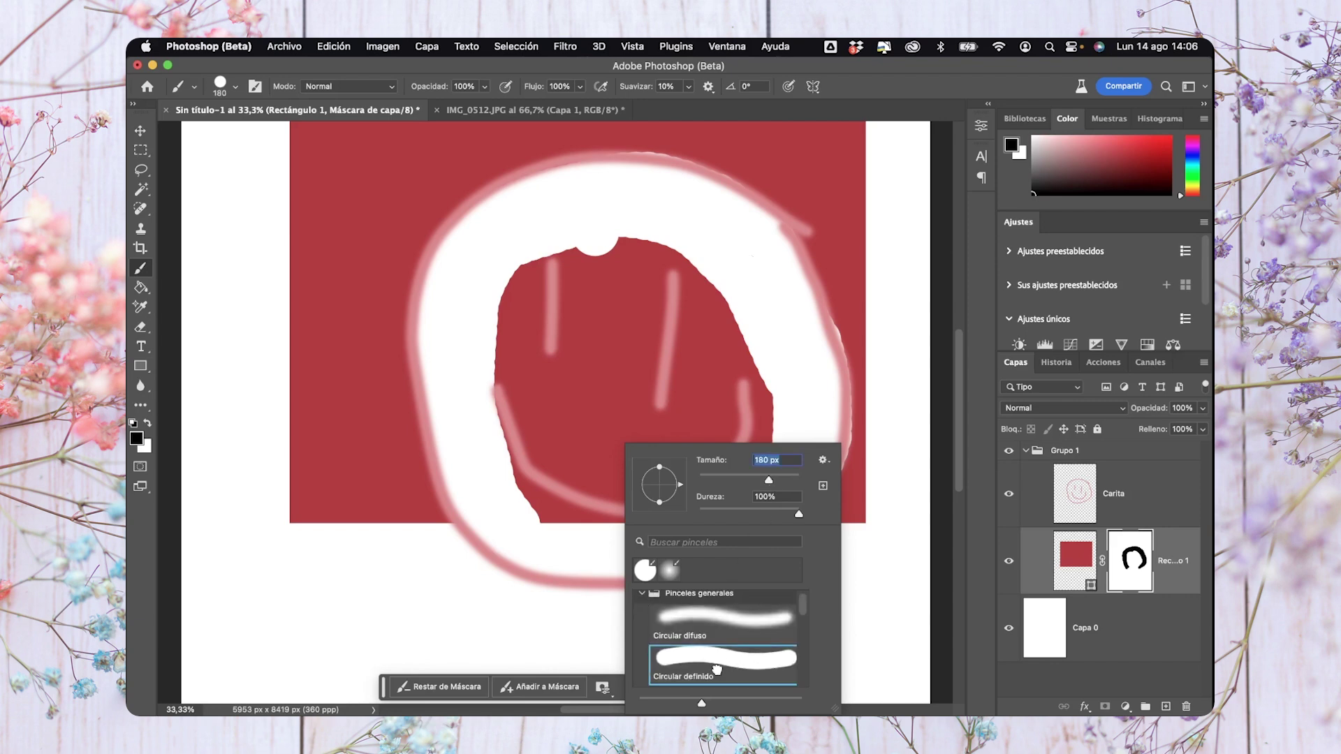
{"action": "mouse_move", "coordinate": [534, 541]}
{"action": "left_mouse_down"}
{"action": "mouse_move", "coordinate": [497, 410]}
{"action": "mouse_move", "coordinate": [535, 258]}
{"action": "mouse_move", "coordinate": [629, 244]}
{"action": "mouse_move", "coordinate": [706, 280]}
{"action": "left_mouse_up"}
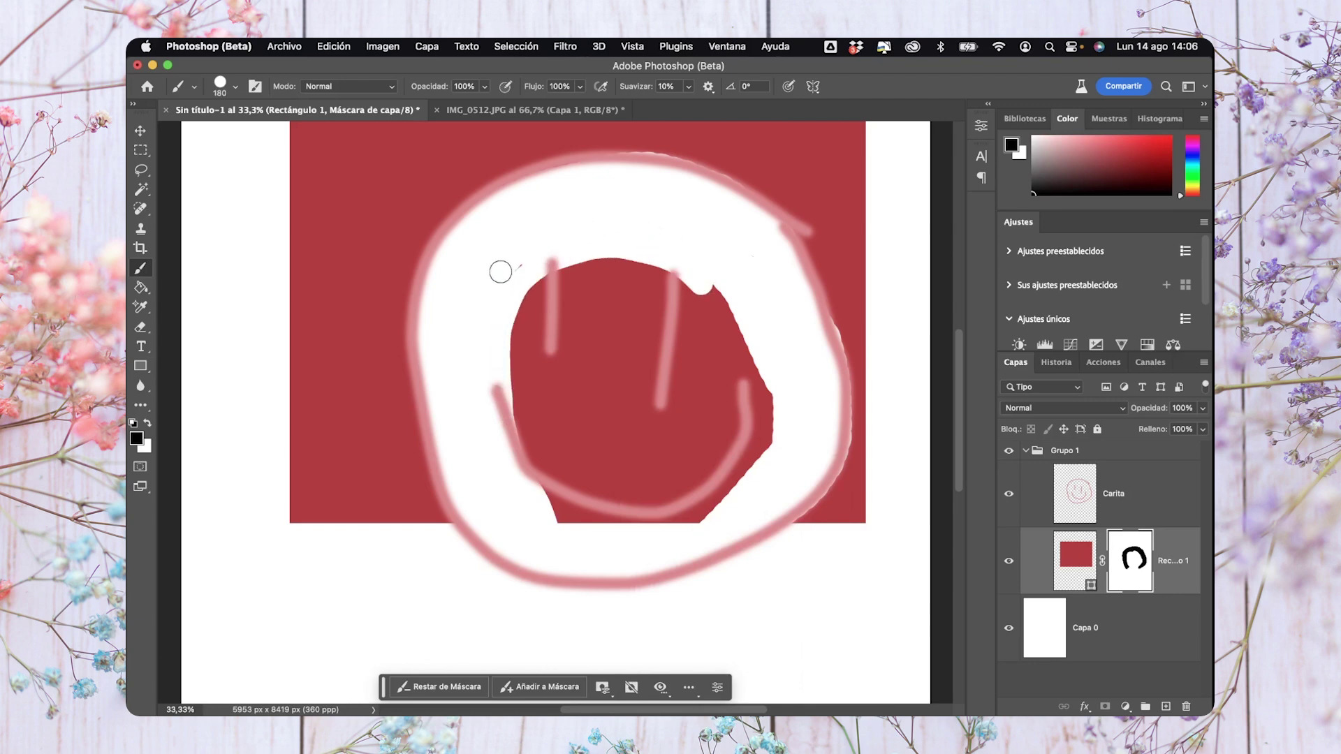
{"action": "mouse_move", "coordinate": [500, 271]}
{"action": "left_mouse_down"}
{"action": "mouse_move", "coordinate": [601, 276]}
{"action": "mouse_move", "coordinate": [747, 363]}
{"action": "mouse_move", "coordinate": [707, 290]}
{"action": "left_mouse_up"}
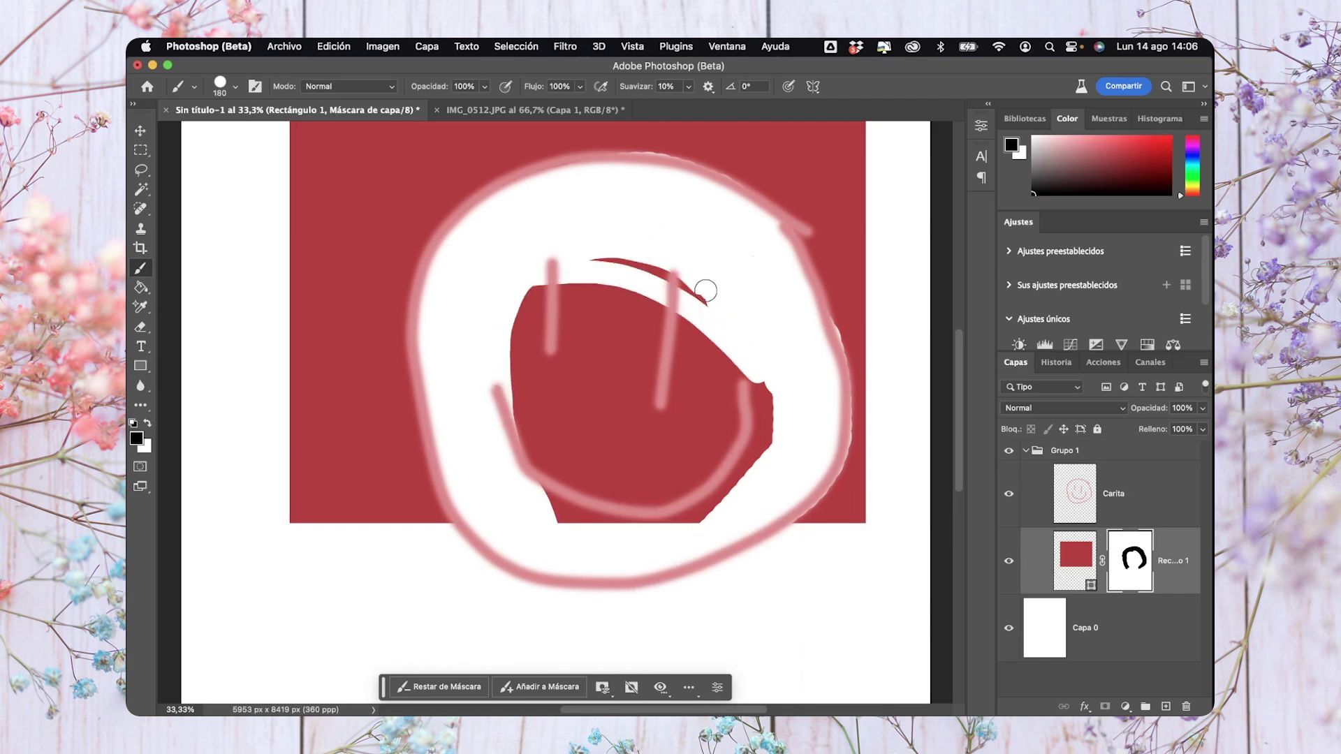
Undo an oversized masking dab and hide the remaining red inside the smiley
{"action": "right_click", "coordinate": [607, 360]}
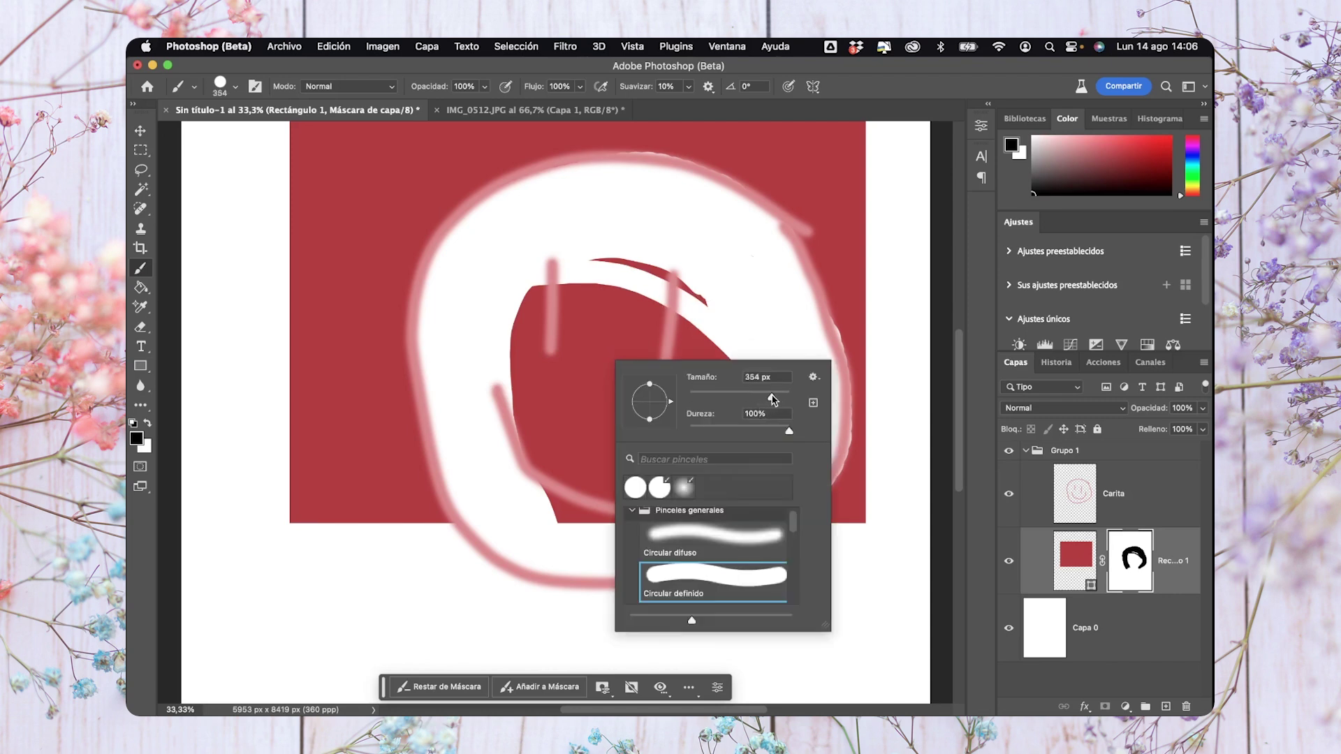
{"action": "left_click_drag", "start_coordinate": [760, 399], "coordinate": [789, 399]}
{"action": "left_click", "coordinate": [733, 314]}
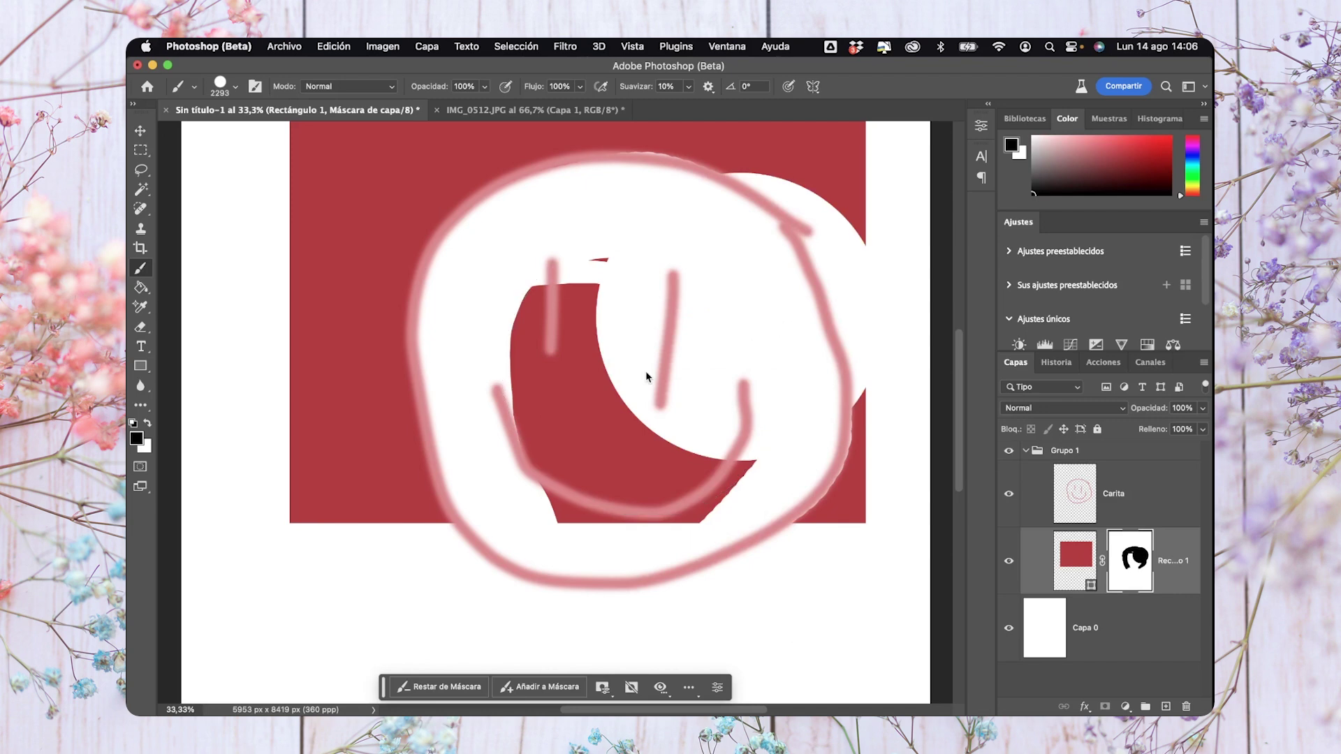
{"action": "key", "text": "ctrl+z"}
{"action": "left_click_drag", "start_coordinate": [656, 407], "coordinate": [610, 300]}
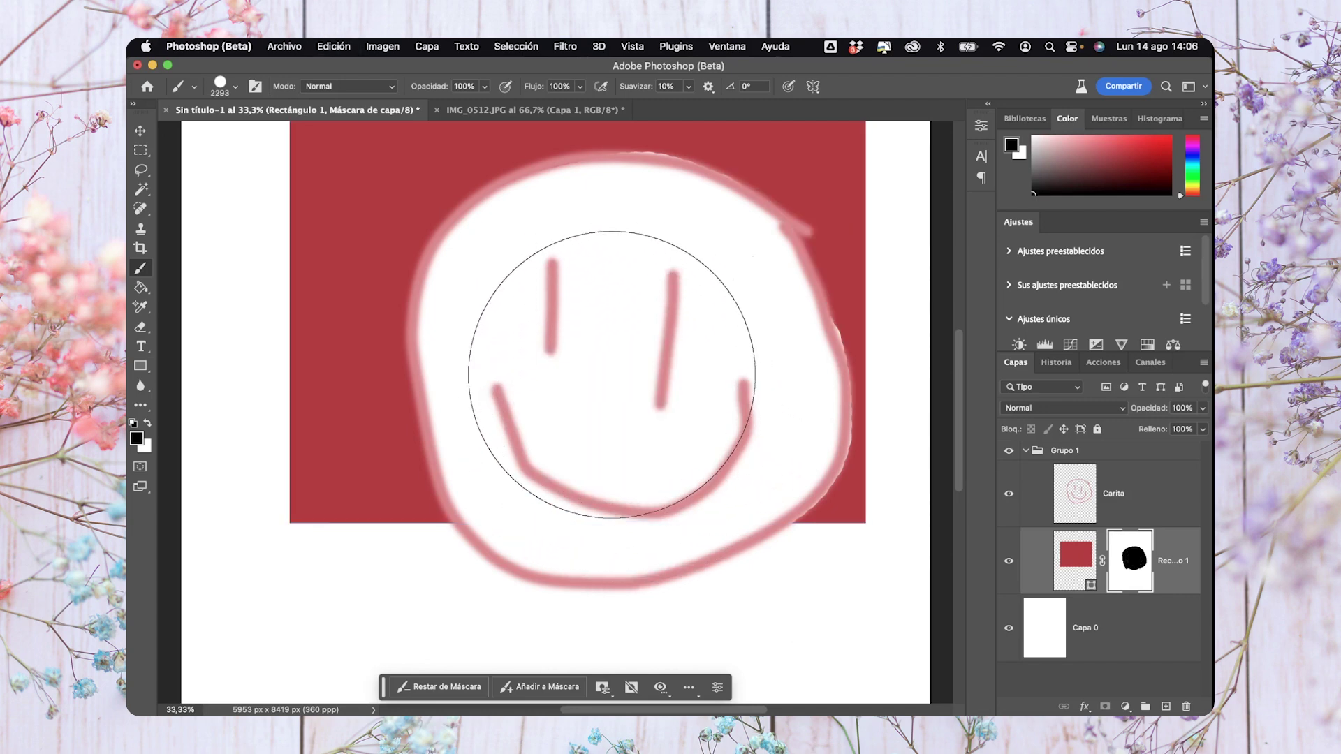
Shrink the brush to 168 px and swap foreground and background colours
{"action": "right_click", "coordinate": [665, 436]}
{"action": "left_click_drag", "start_coordinate": [847, 468], "coordinate": [785, 476]}
{"action": "key", "text": "Return"}
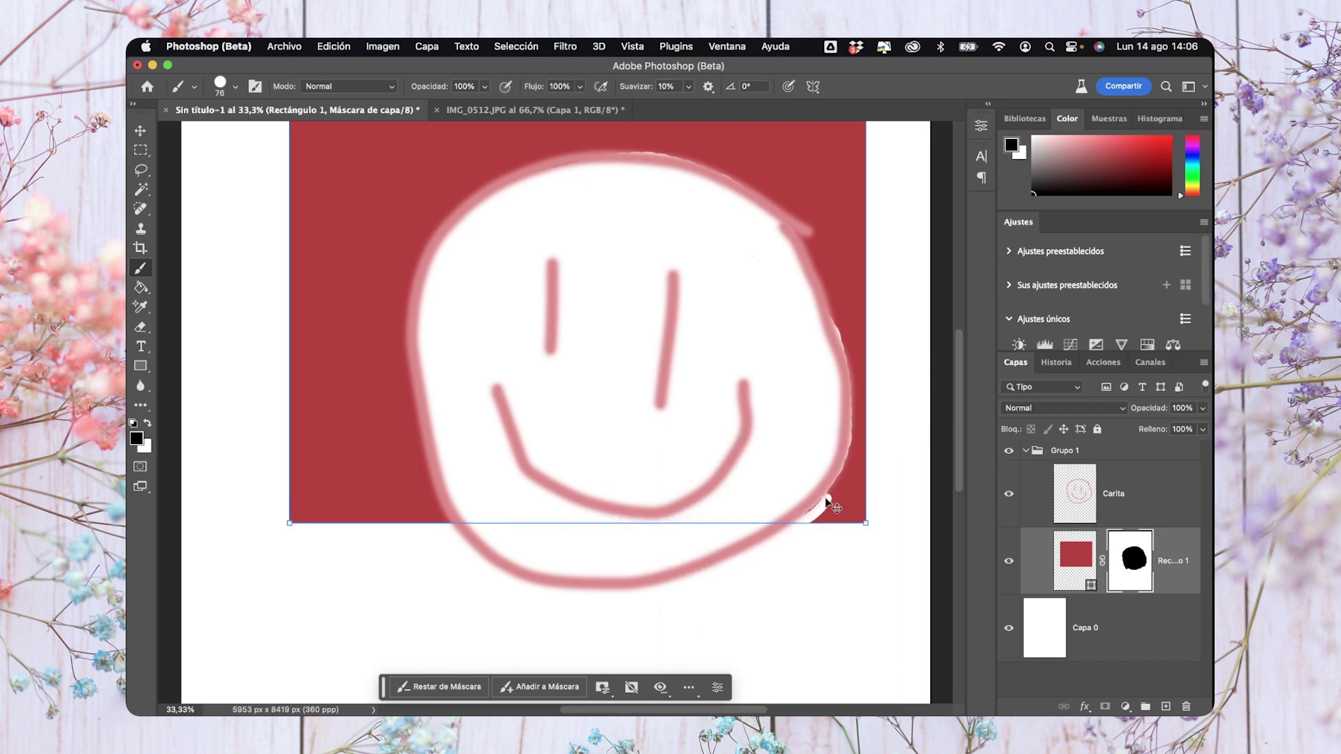
{"action": "key", "text": "x"}
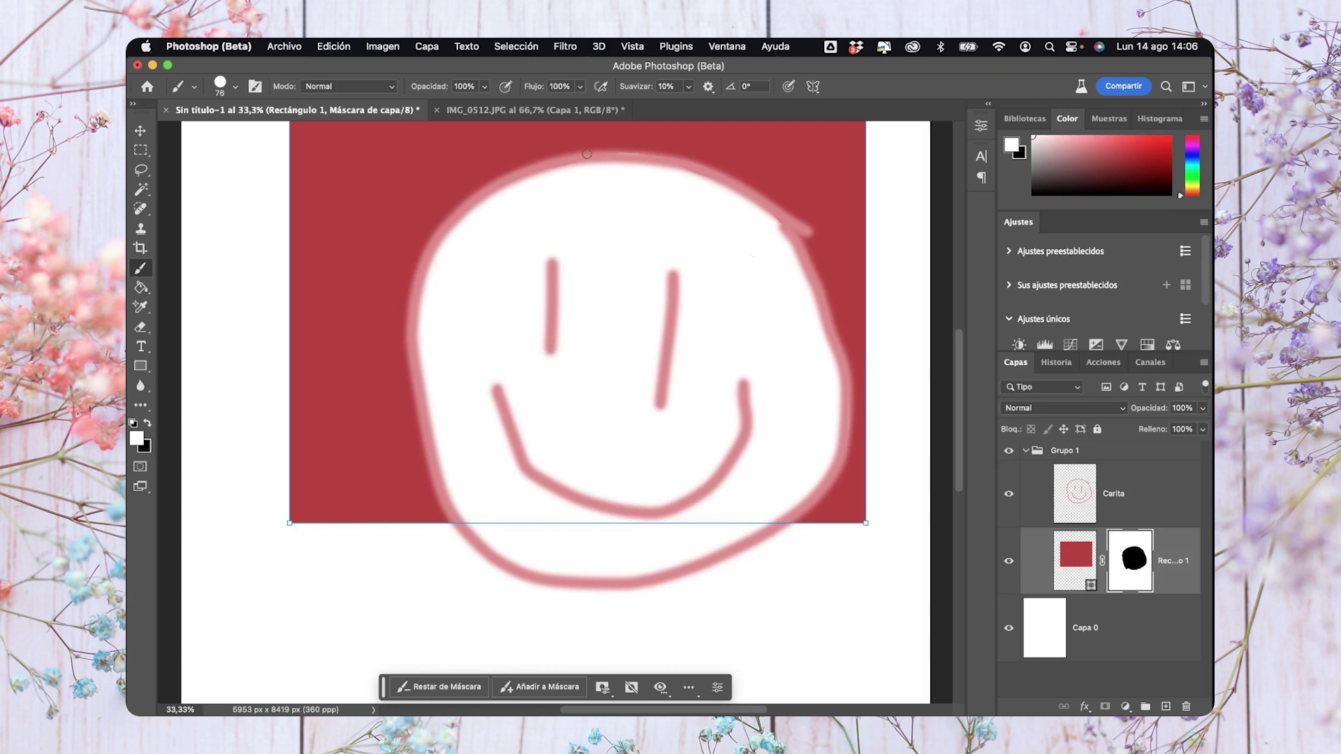
Restore red along the smiley's top edge, toggle Carita to check the mask, and select the rectangle's colour thumbnail
{"action": "left_click_drag", "start_coordinate": [587, 153], "coordinate": [643, 158]}
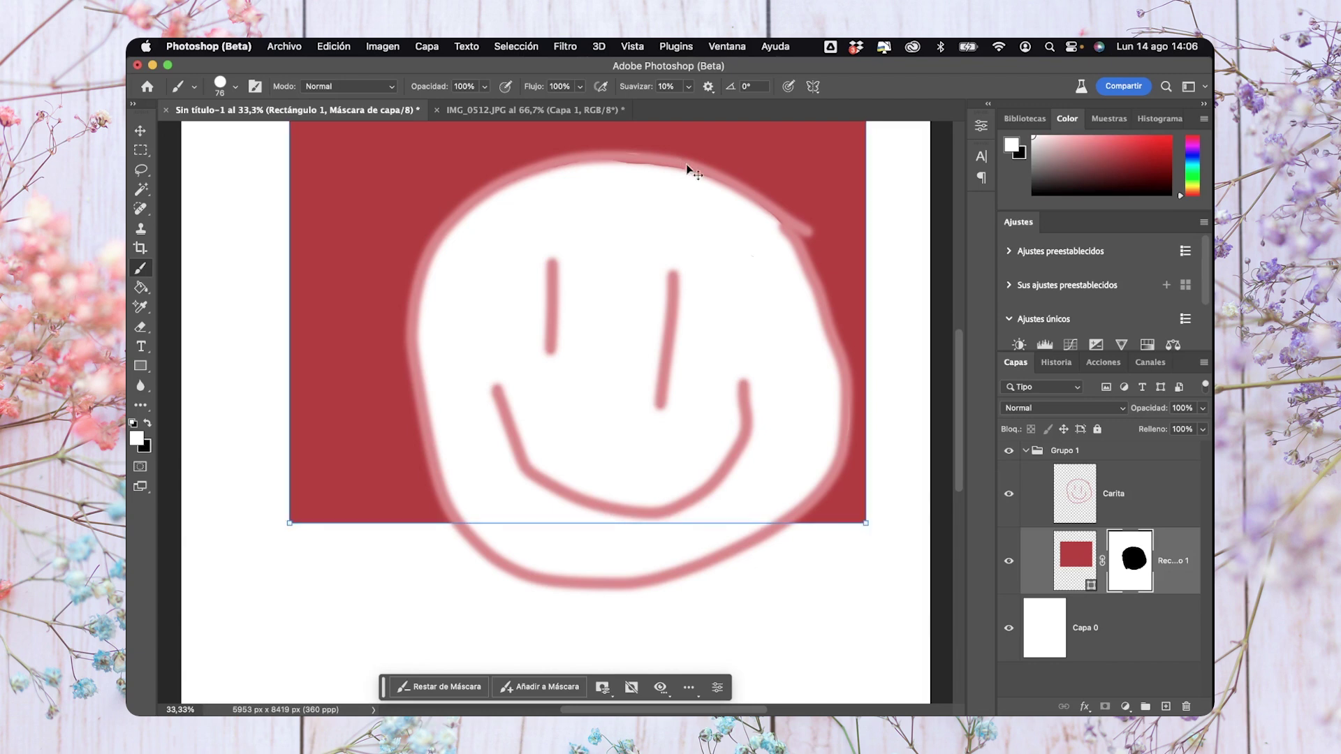
{"action": "key", "text": "super+minus"}
{"action": "key", "text": "super+minus"}
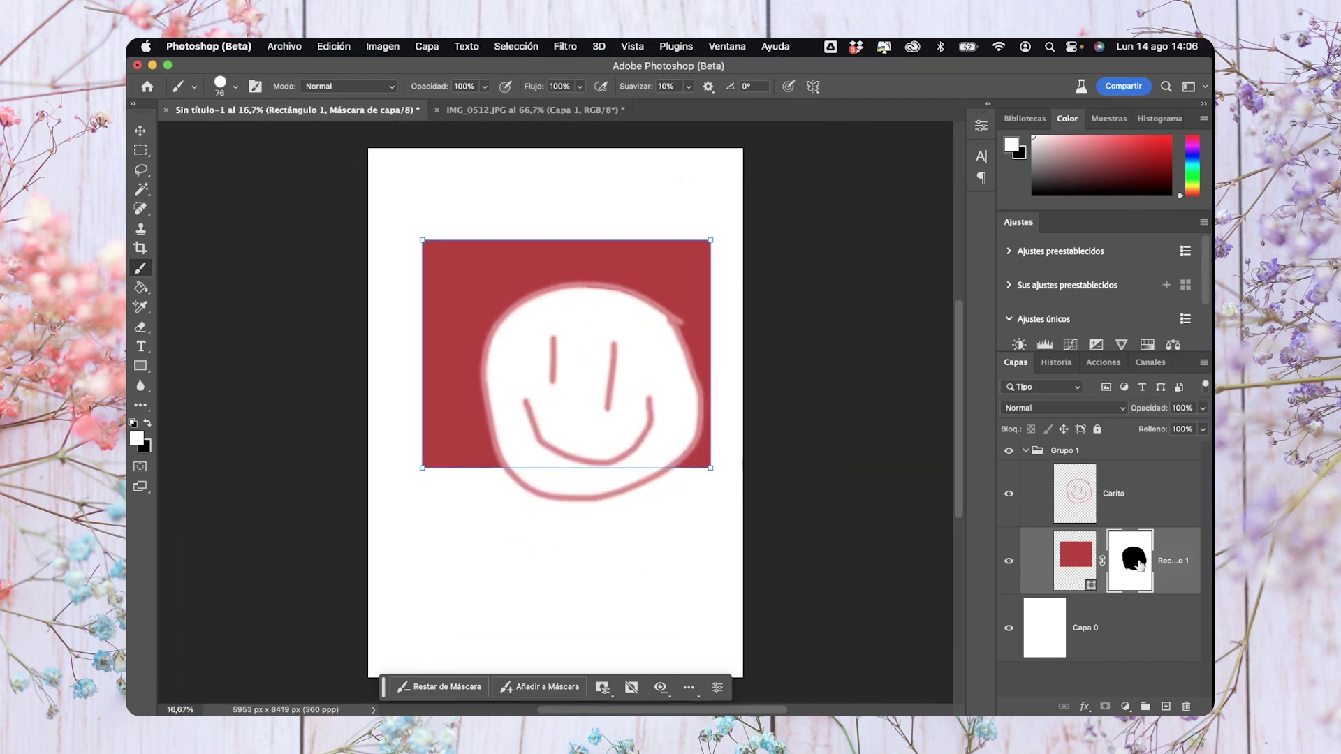
{"action": "left_click", "coordinate": [1009, 494]}
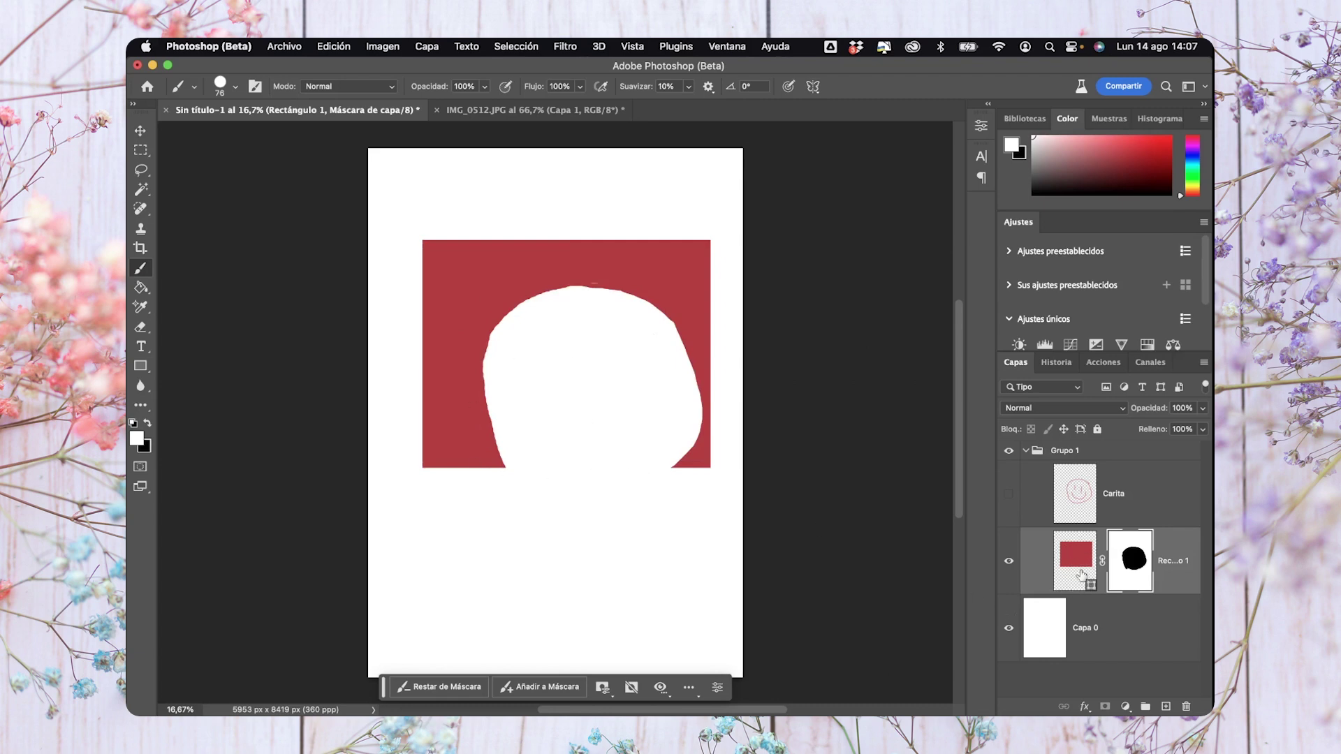
{"action": "left_click", "coordinate": [1010, 494]}
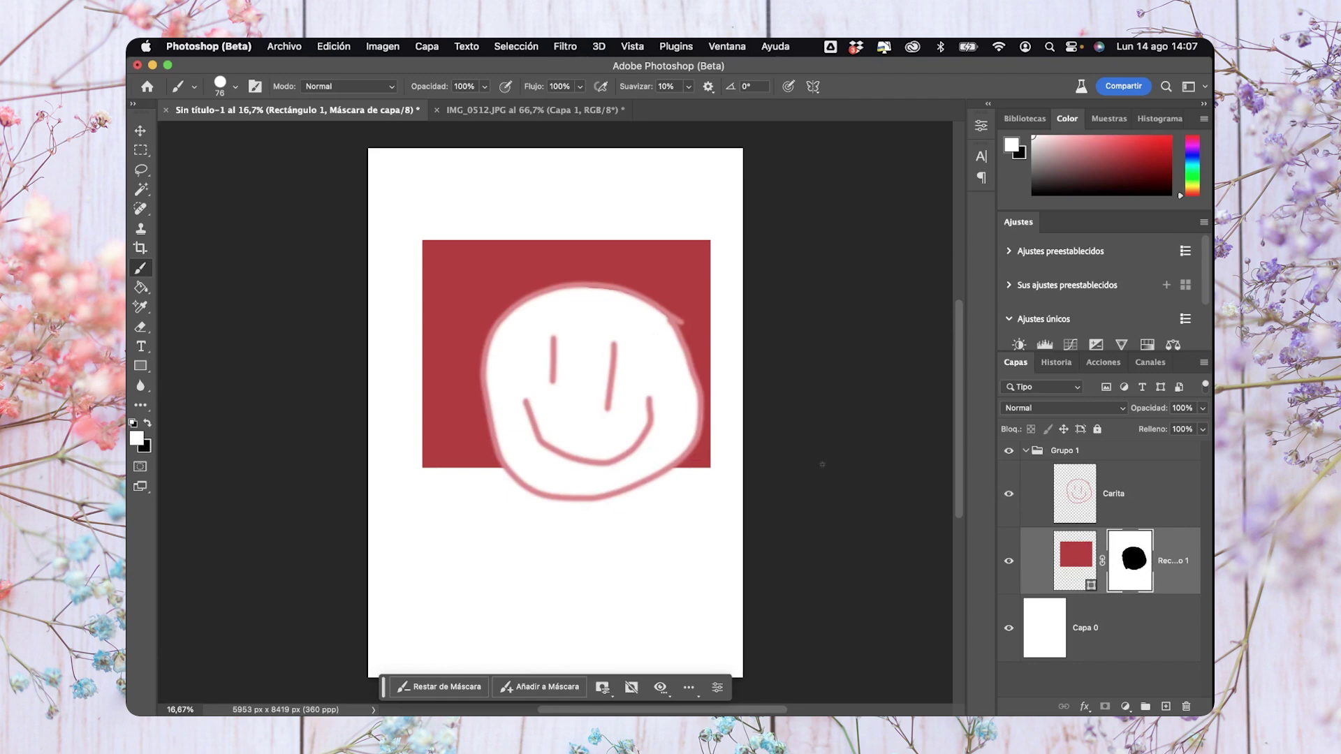
{"action": "left_click", "coordinate": [1078, 578]}
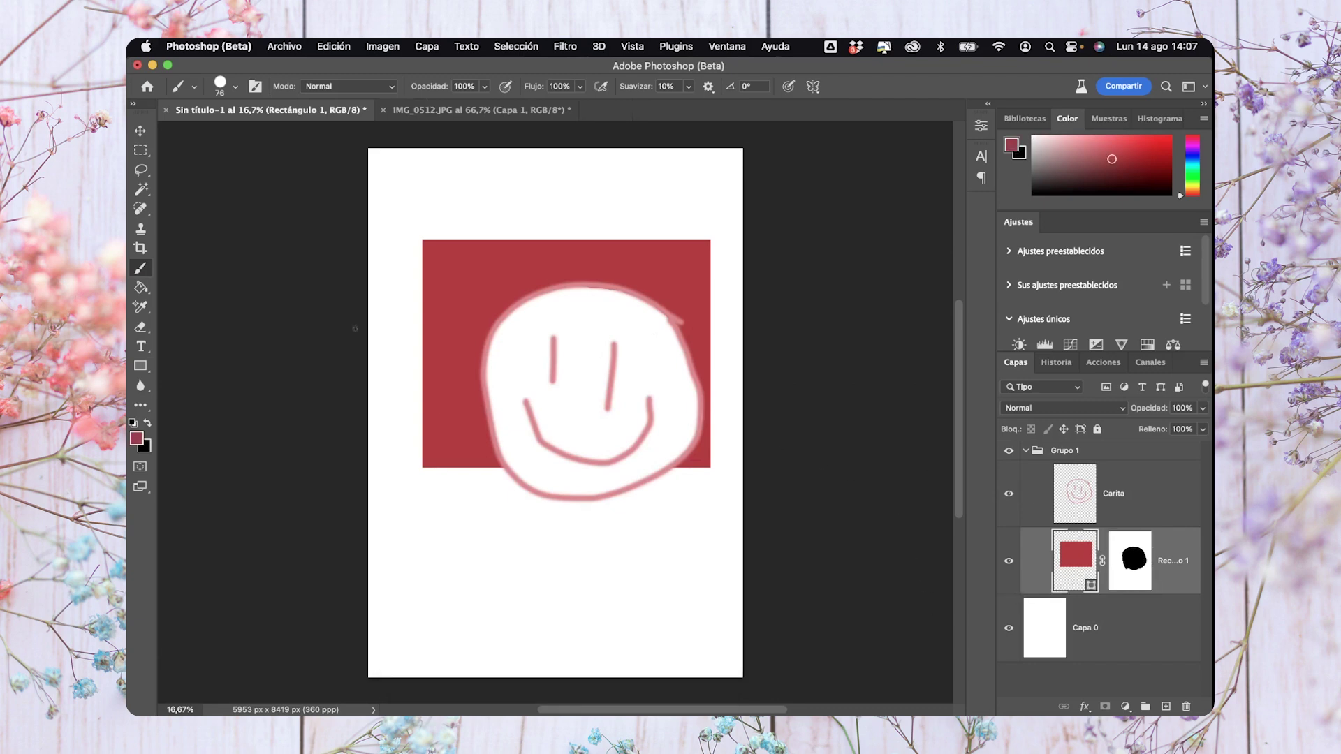
{"action": "left_click", "coordinate": [139, 128]}
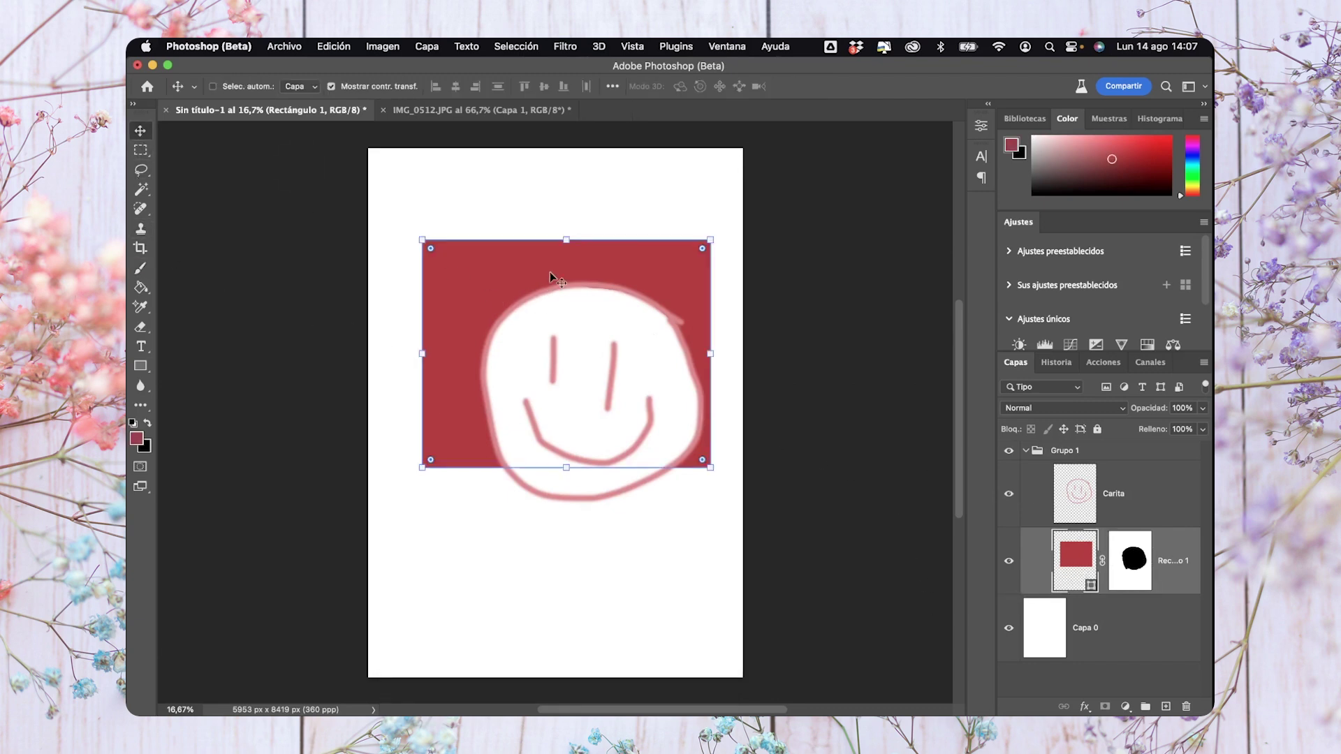
Shift the red rectangle left with a drag and two arrow nudges, toggling its mask off and on
{"action": "mouse_move", "coordinate": [524, 269]}
{"action": "left_mouse_down"}
{"action": "mouse_move", "coordinate": [445, 264]}
{"action": "mouse_move", "coordinate": [548, 266]}
{"action": "left_mouse_up"}
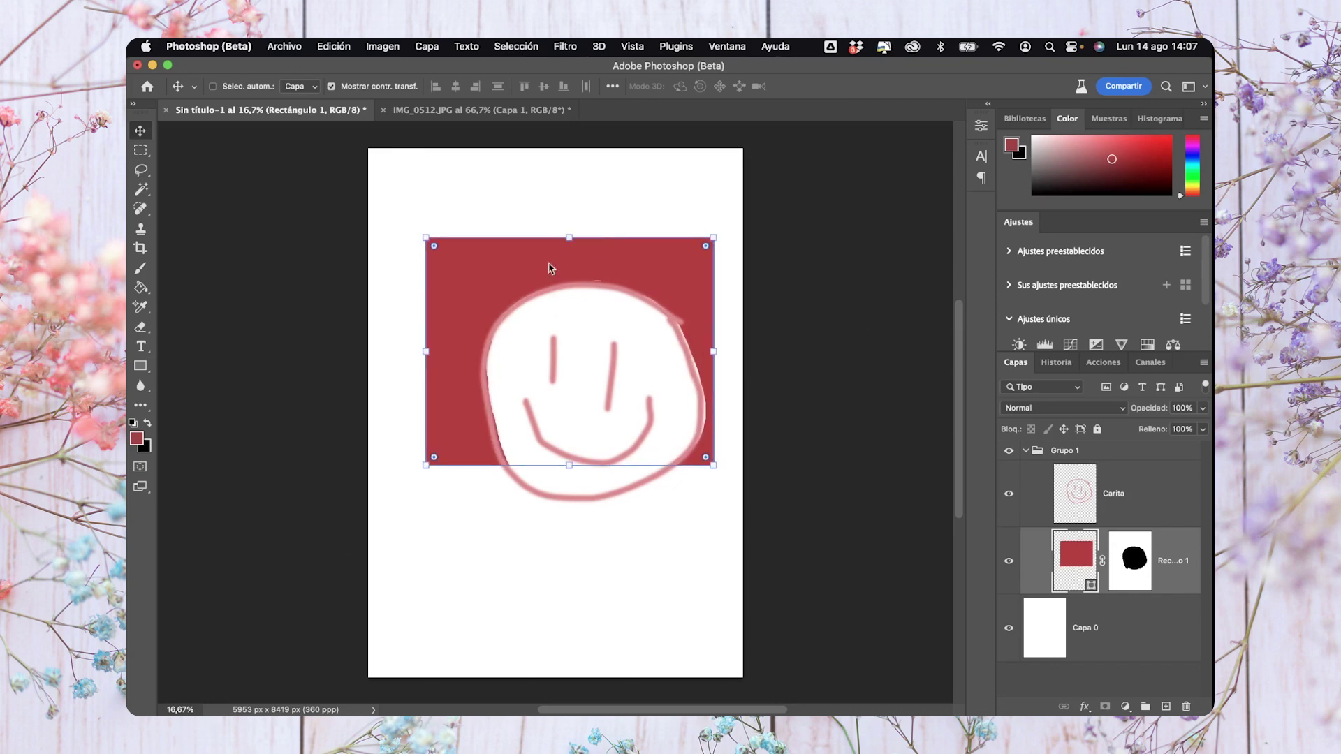
{"action": "key", "text": "Left"}
{"action": "key", "text": "Left"}
{"action": "key", "text": "Left"}
{"action": "key", "text": "Left"}
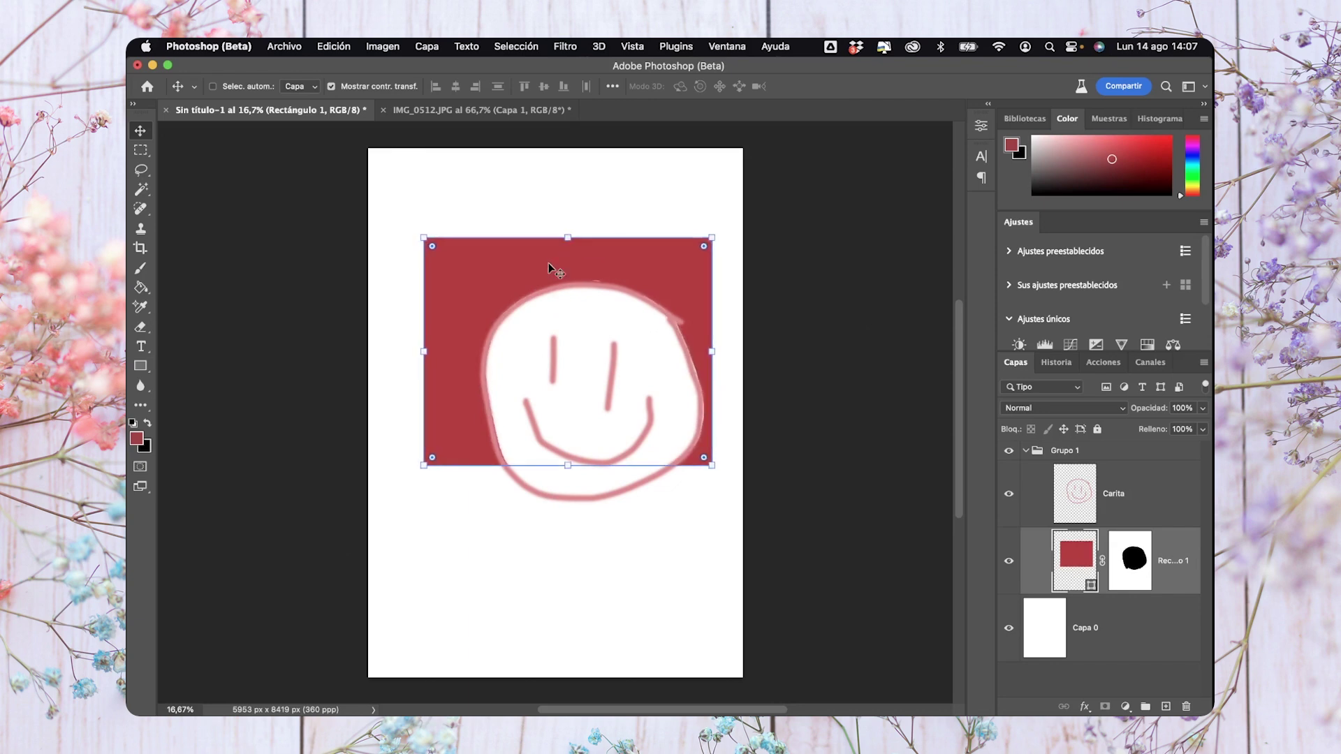
{"action": "key", "text": "Left"}
{"action": "key", "text": "Left"}
{"action": "key", "text": "Left"}
{"action": "key", "text": "Left"}
{"action": "key", "text": "Left"}
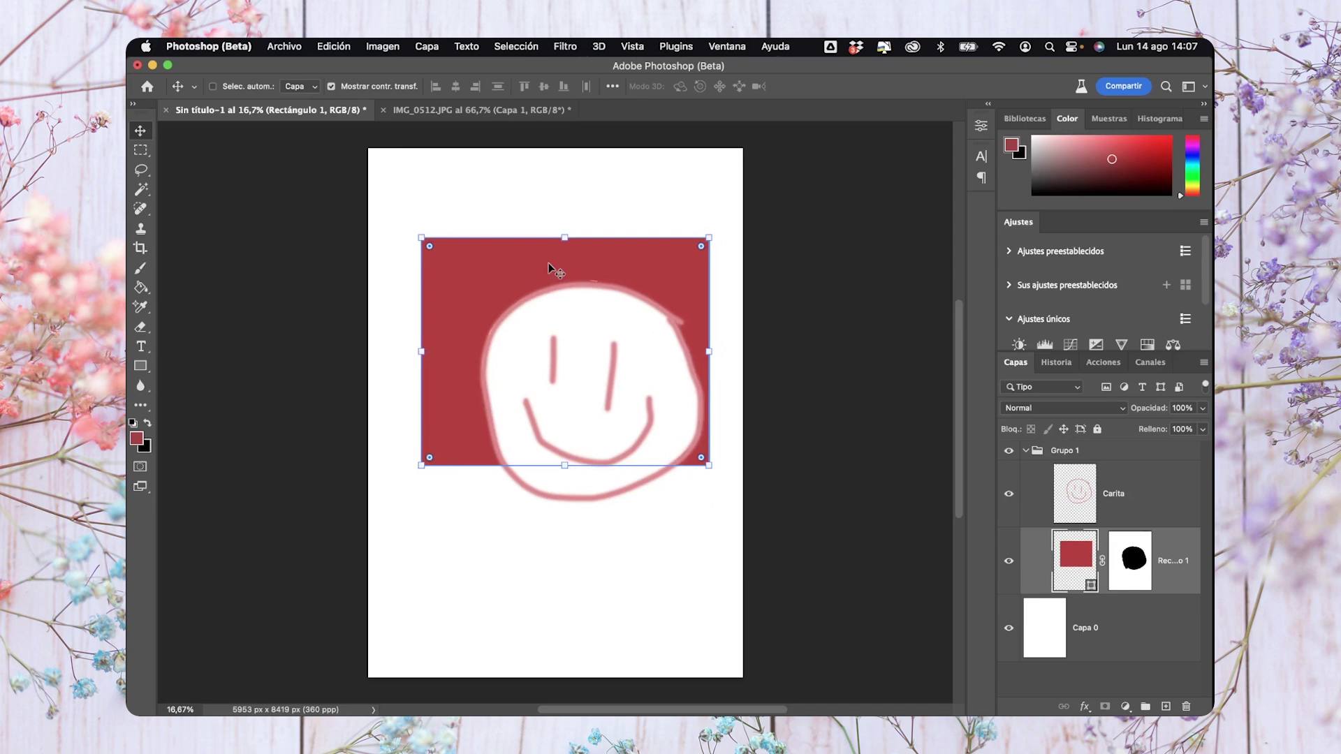
{"action": "left_click", "coordinate": [1133, 569], "text": "shift"}
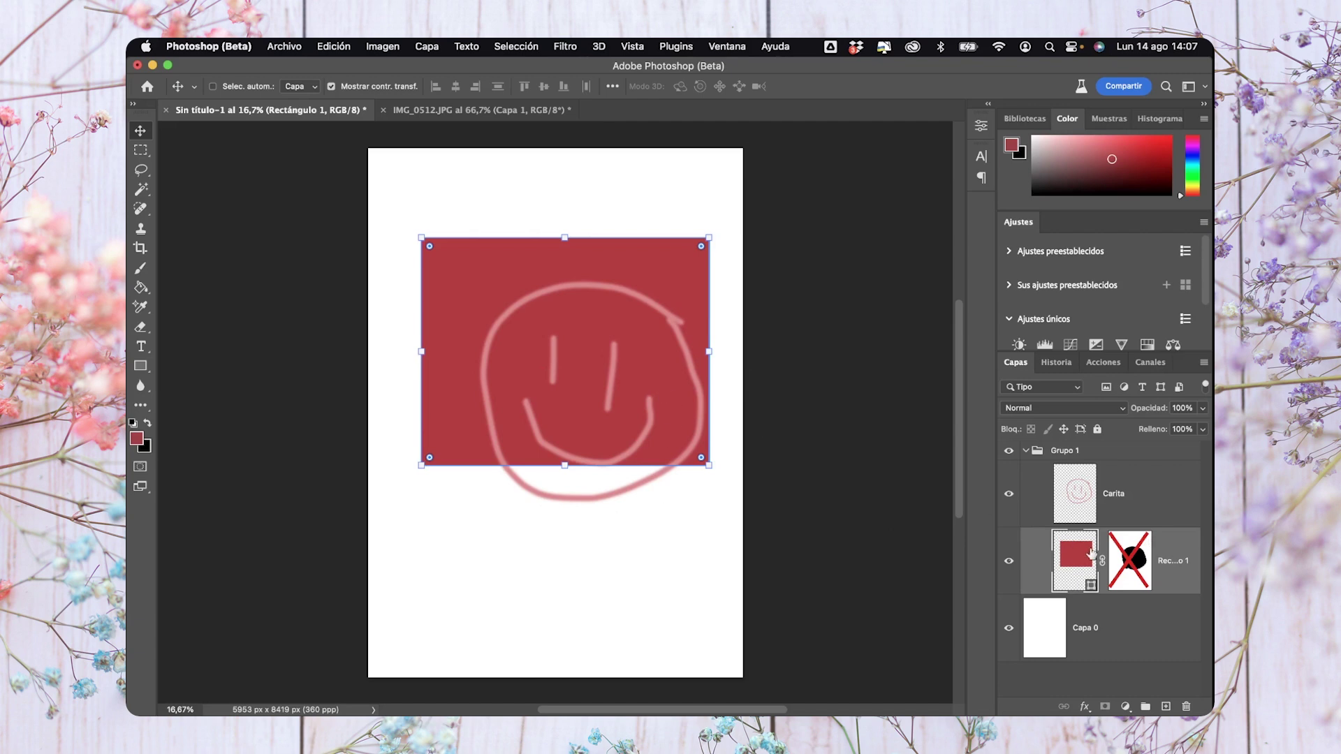
{"action": "left_click", "coordinate": [1121, 559], "text": "shift"}
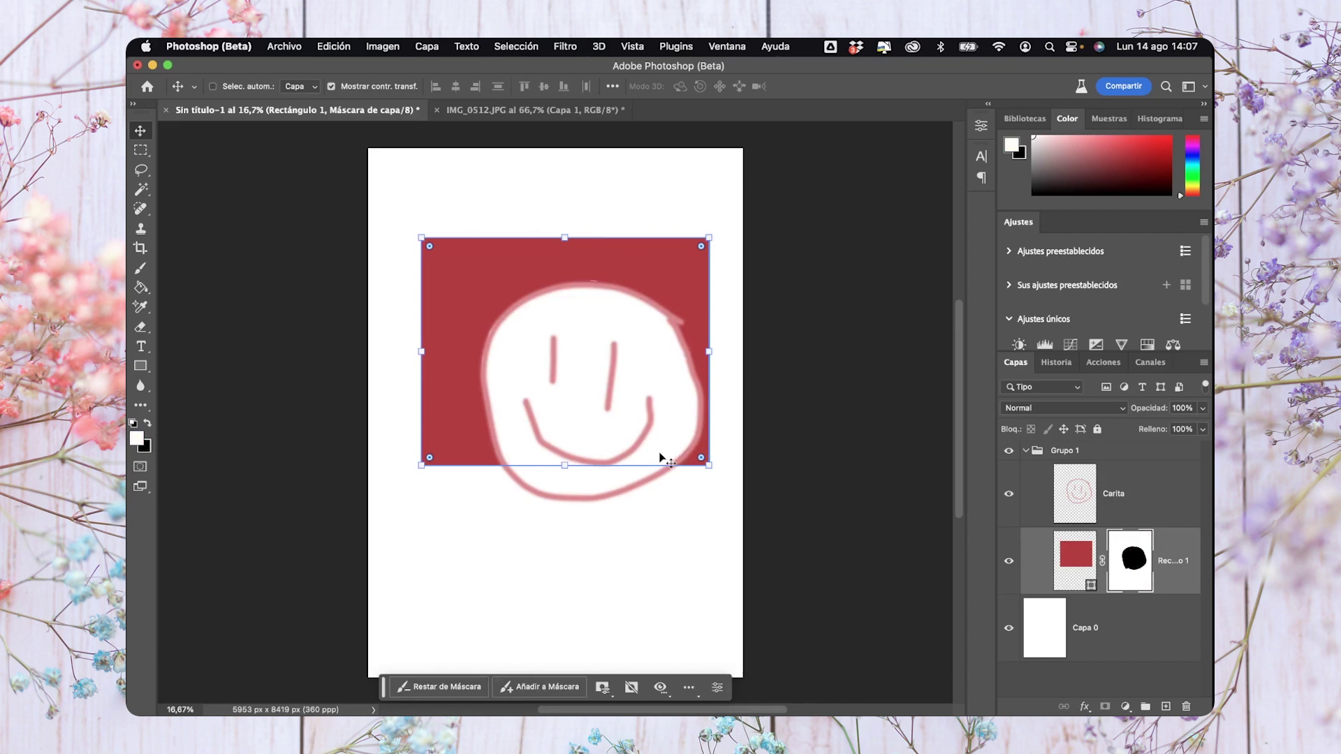
{"action": "left_click", "coordinate": [142, 345]}
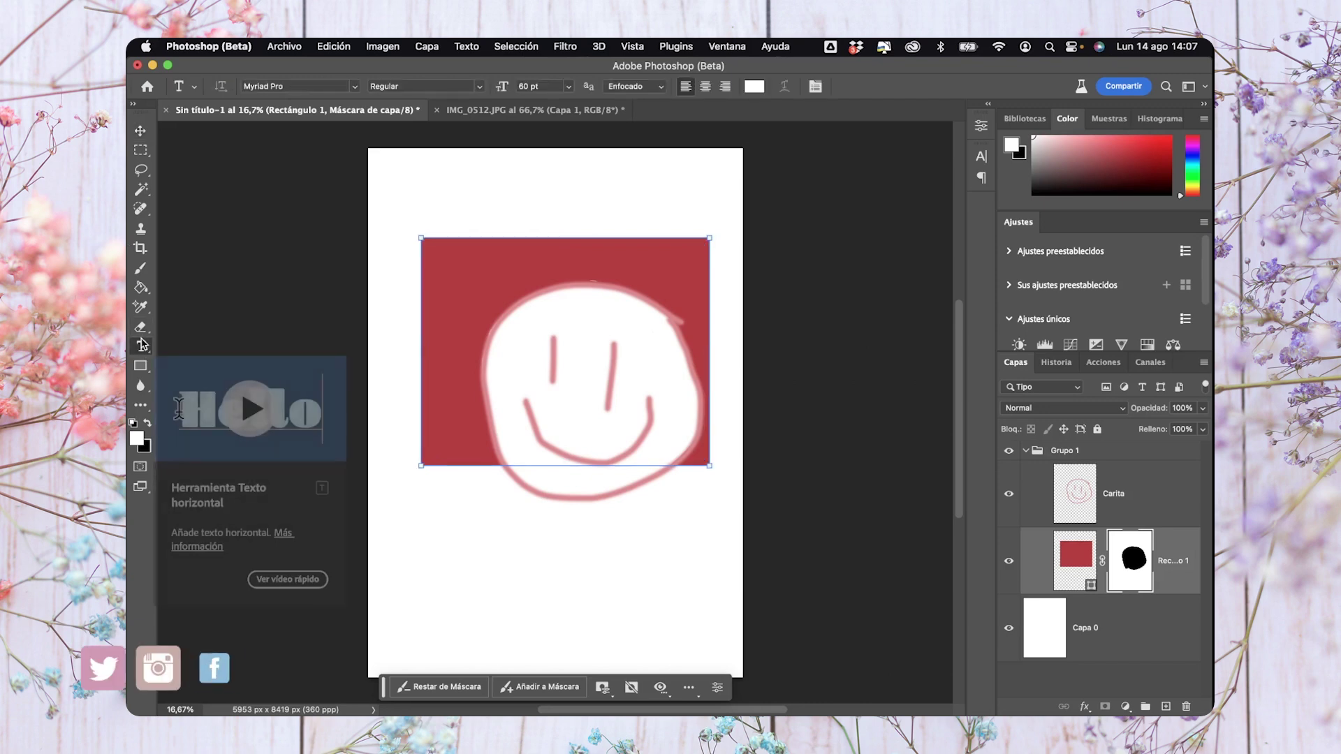
Add the Jola text layer below the red rectangle and colour it dark red
{"action": "left_click", "coordinate": [467, 518]}
{"action": "type", "text": "S"}
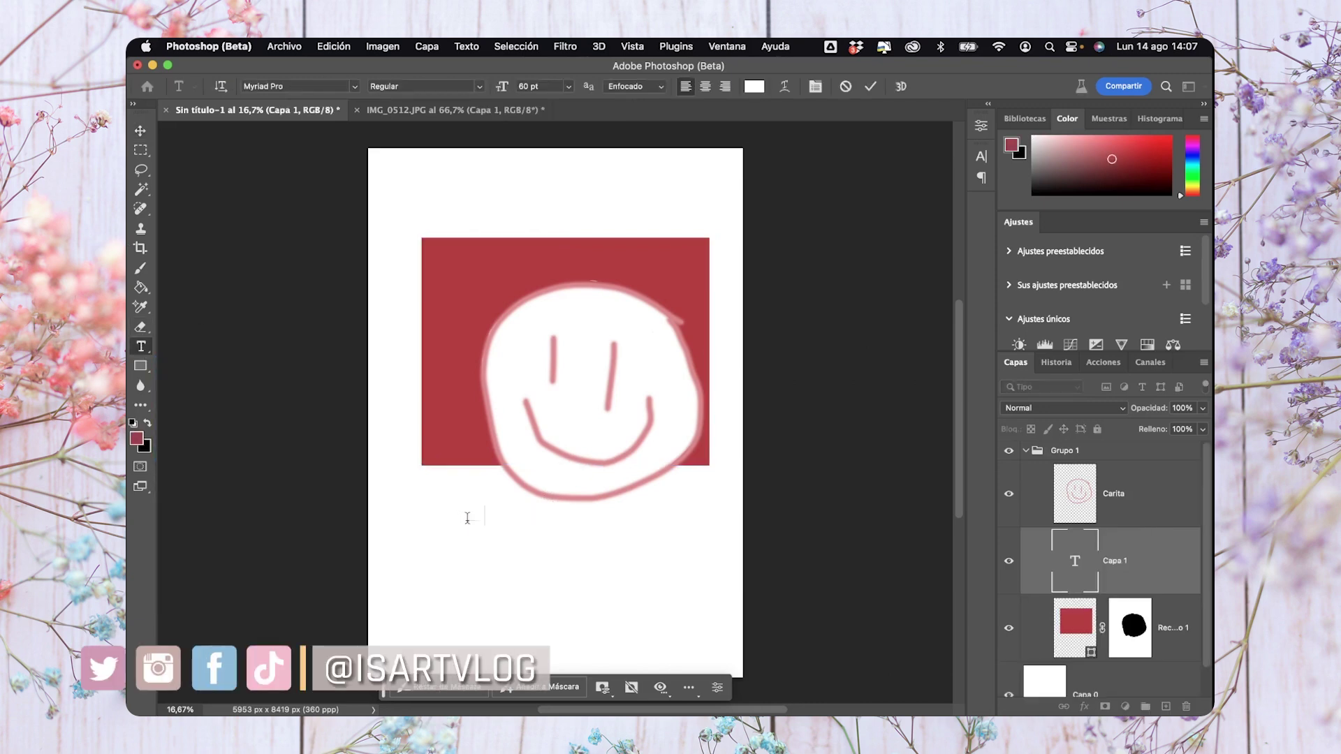
{"action": "left_click", "coordinate": [141, 130]}
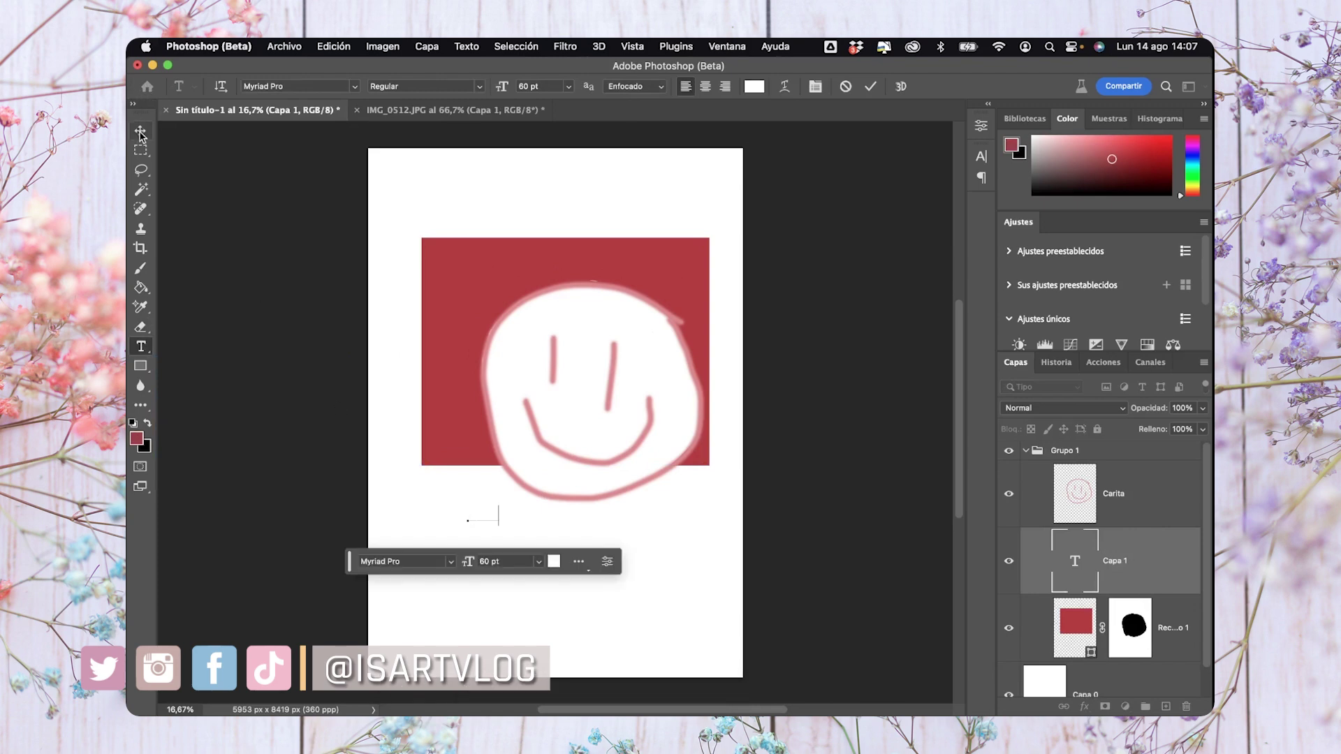
{"action": "left_click", "coordinate": [982, 126]}
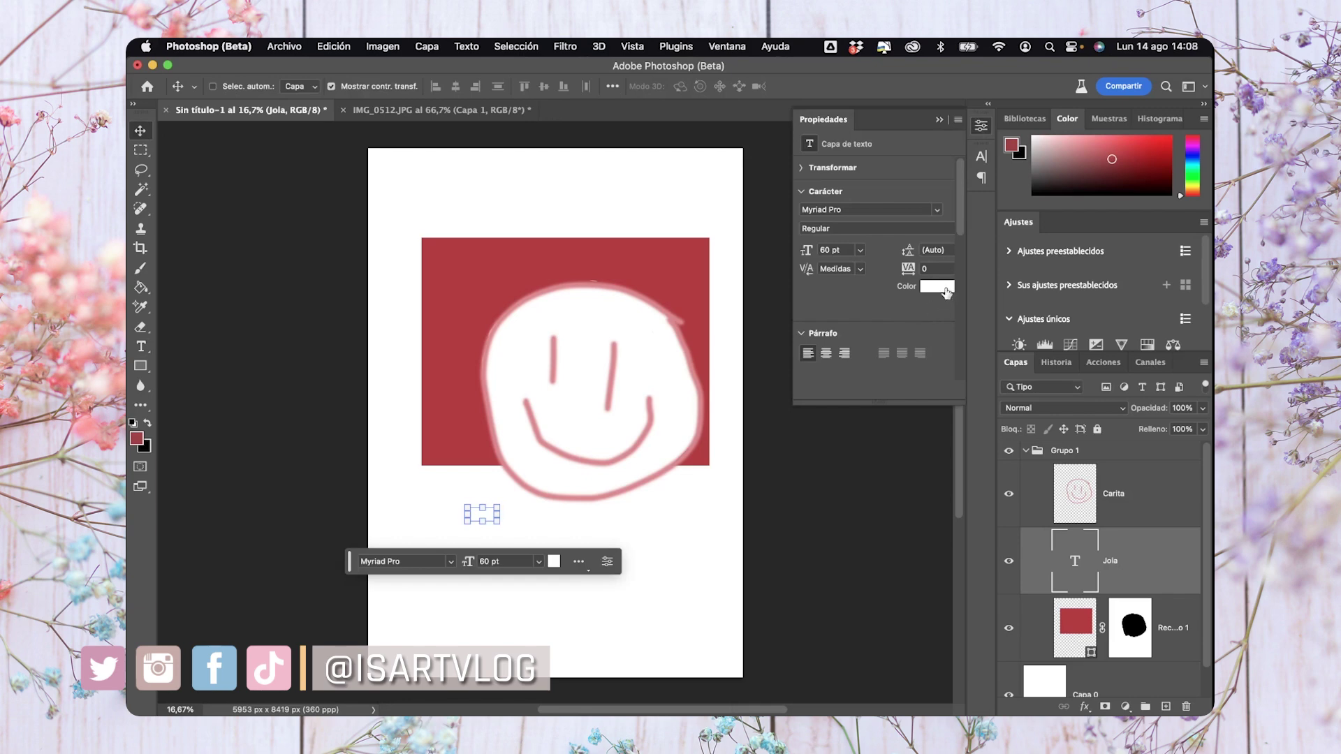
{"action": "left_click", "coordinate": [947, 293]}
{"action": "left_click_drag", "start_coordinate": [627, 411], "coordinate": [590, 433]}
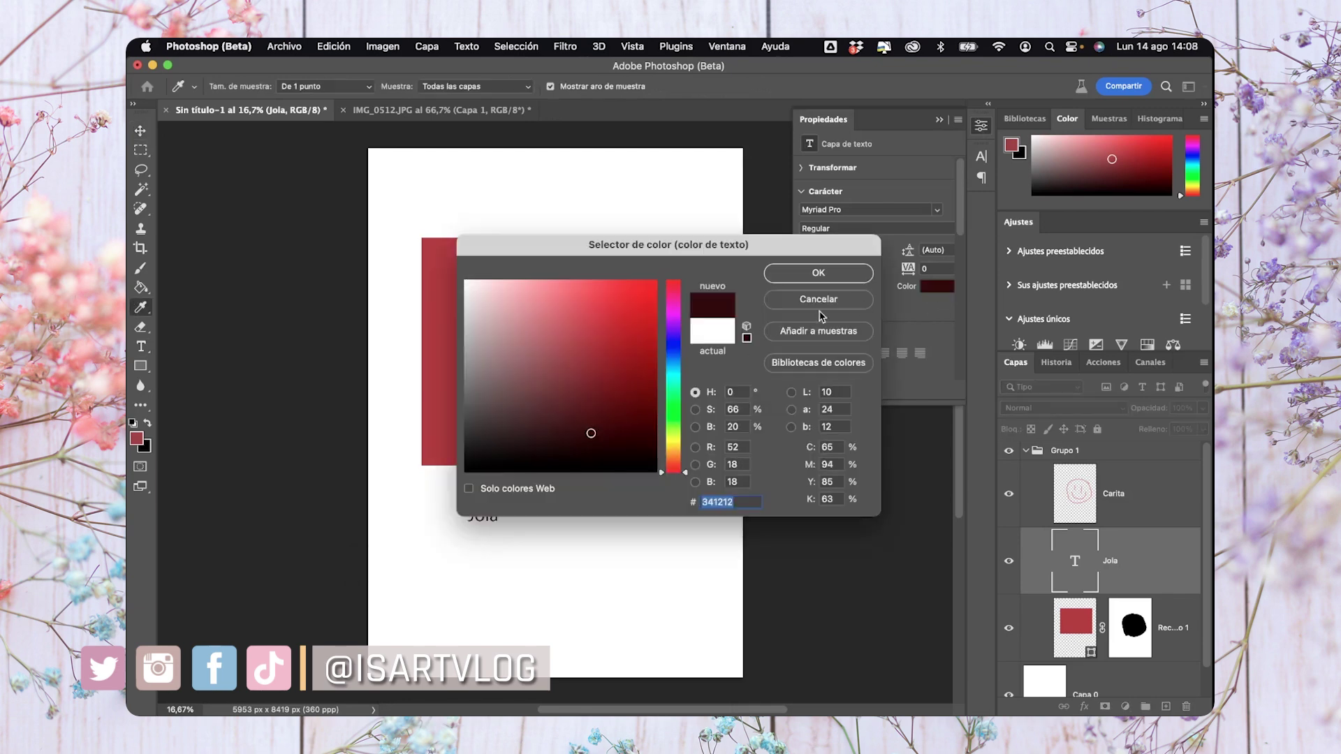
{"action": "left_click", "coordinate": [819, 273]}
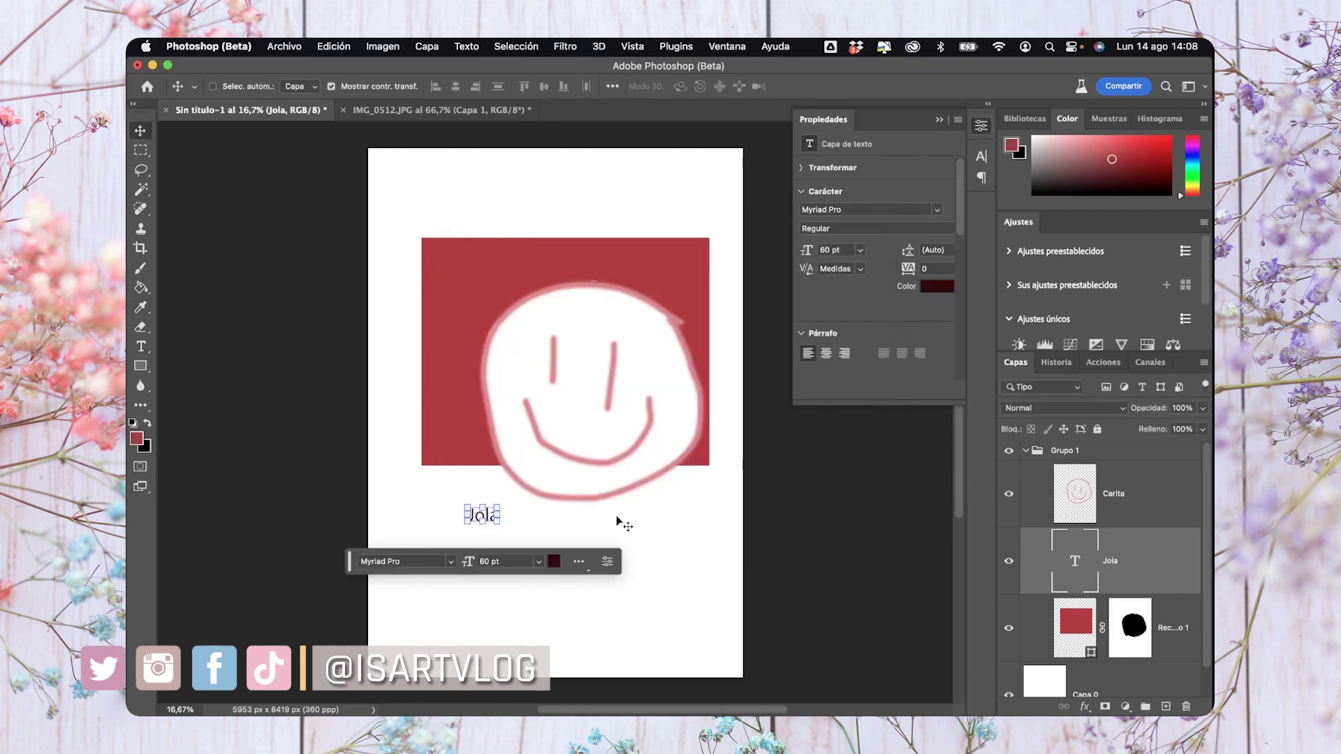
Replace the word Jola with Hola and commit the text
{"action": "key", "text": "h"}
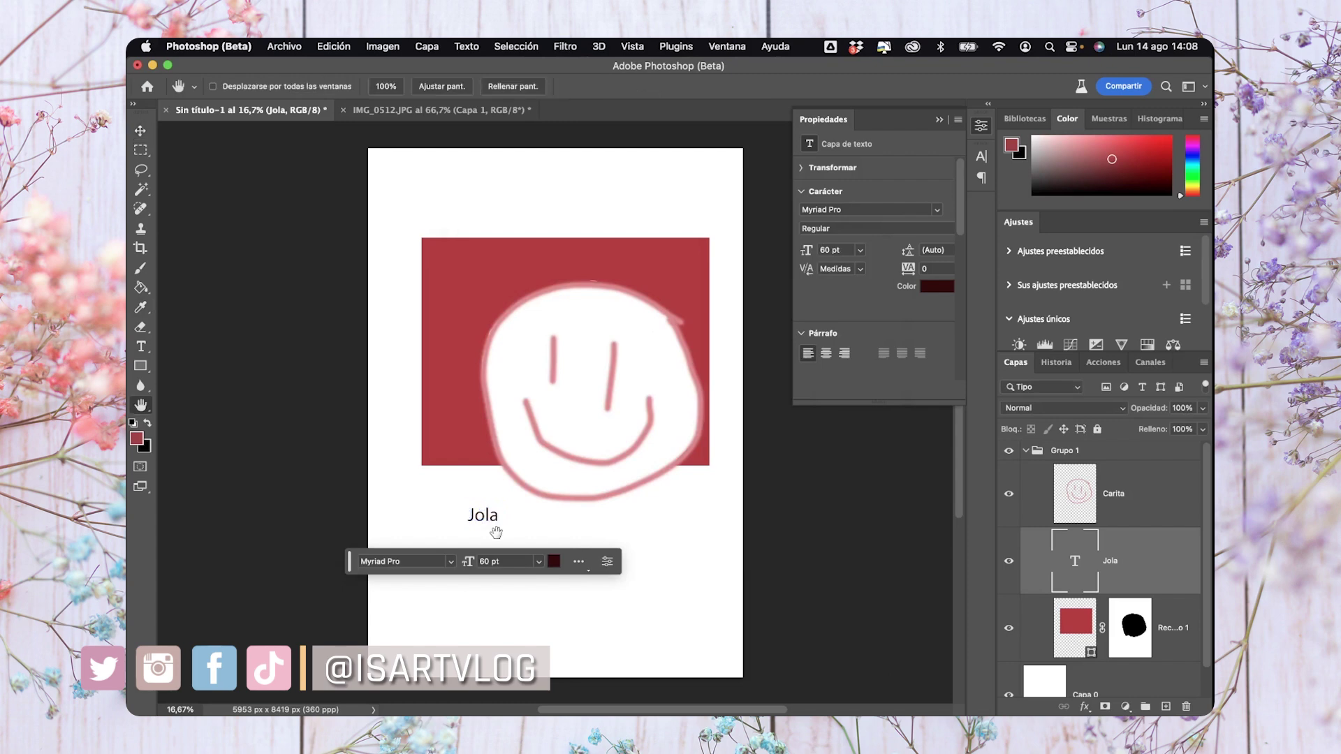
{"action": "left_click", "coordinate": [140, 347]}
{"action": "left_click_drag", "start_coordinate": [497, 515], "coordinate": [434, 515]}
{"action": "type", "text": "H"}
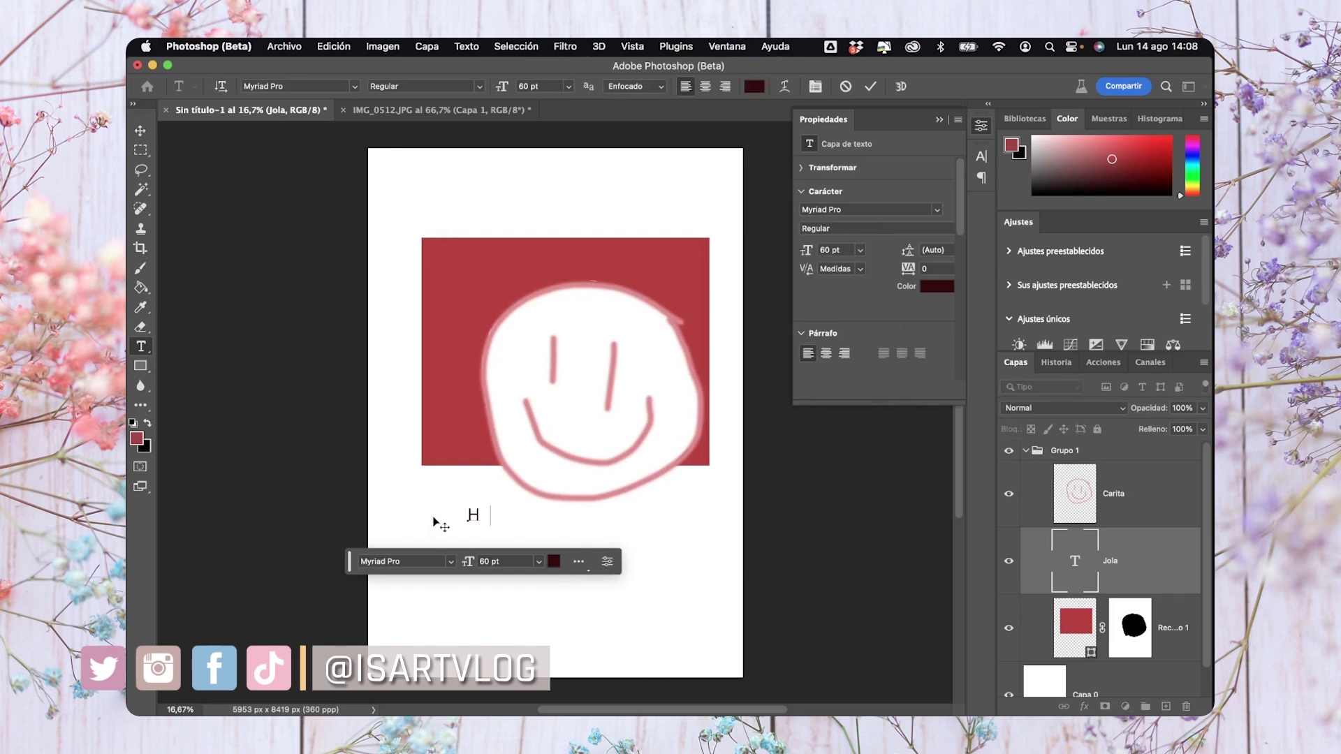
{"action": "type", "text": "ola"}
{"action": "key", "text": "ctrl+Return"}
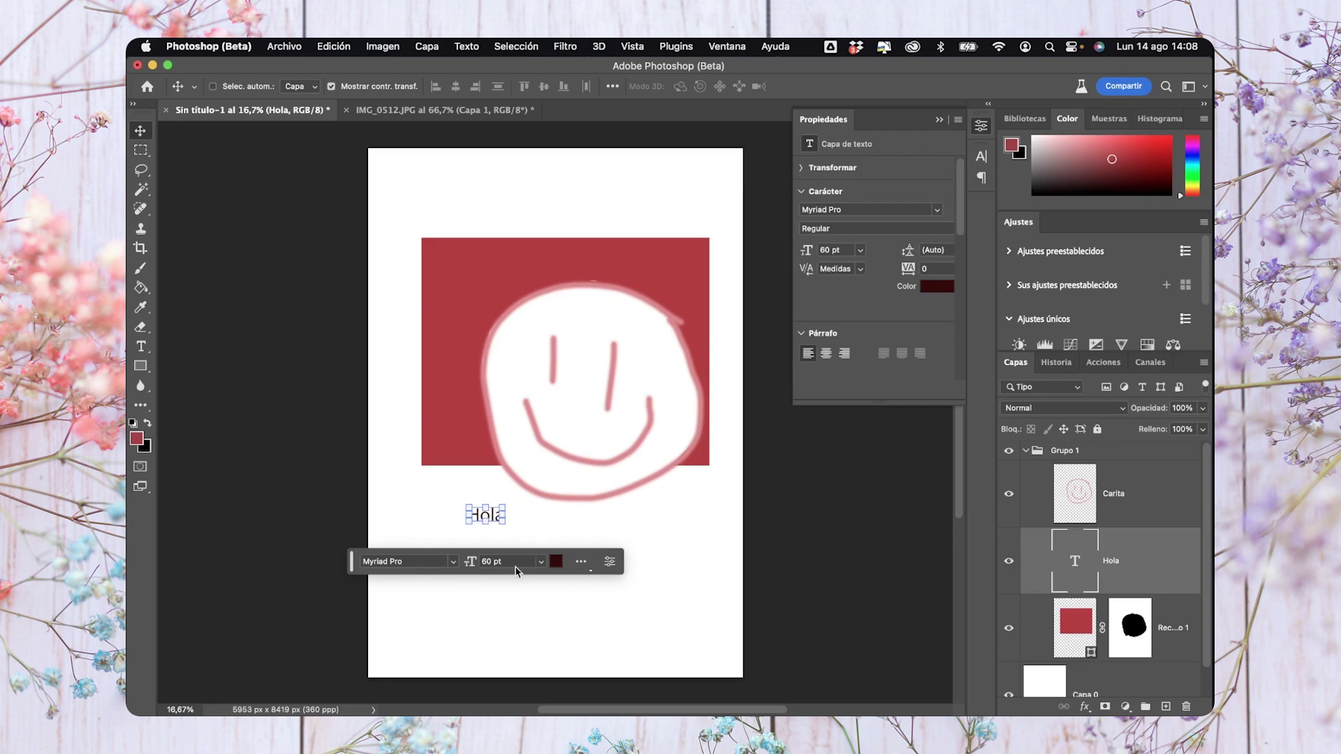
Enlarge Hola, move it onto the red rectangle, and stack its layer above the collapsed Grupo 1
{"action": "left_click_drag", "start_coordinate": [502, 523], "coordinate": [656, 606]}
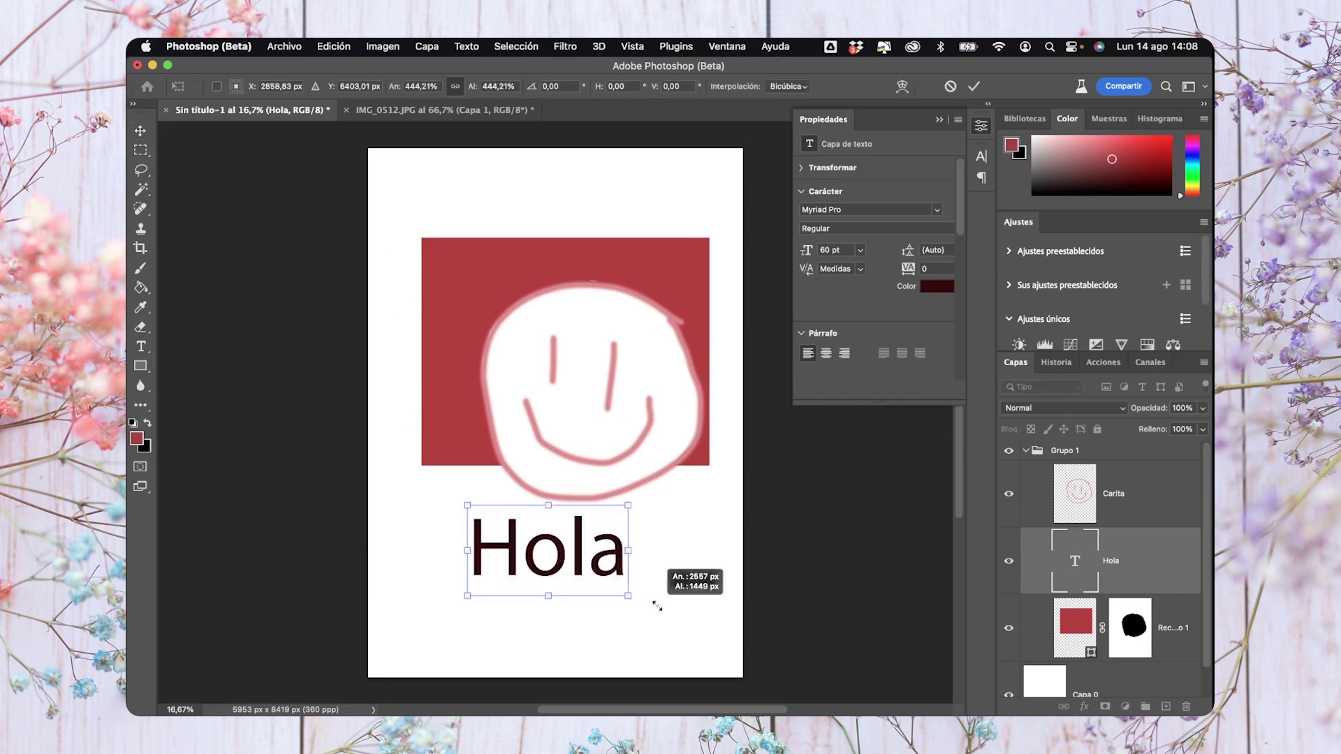
{"action": "key", "text": "Return"}
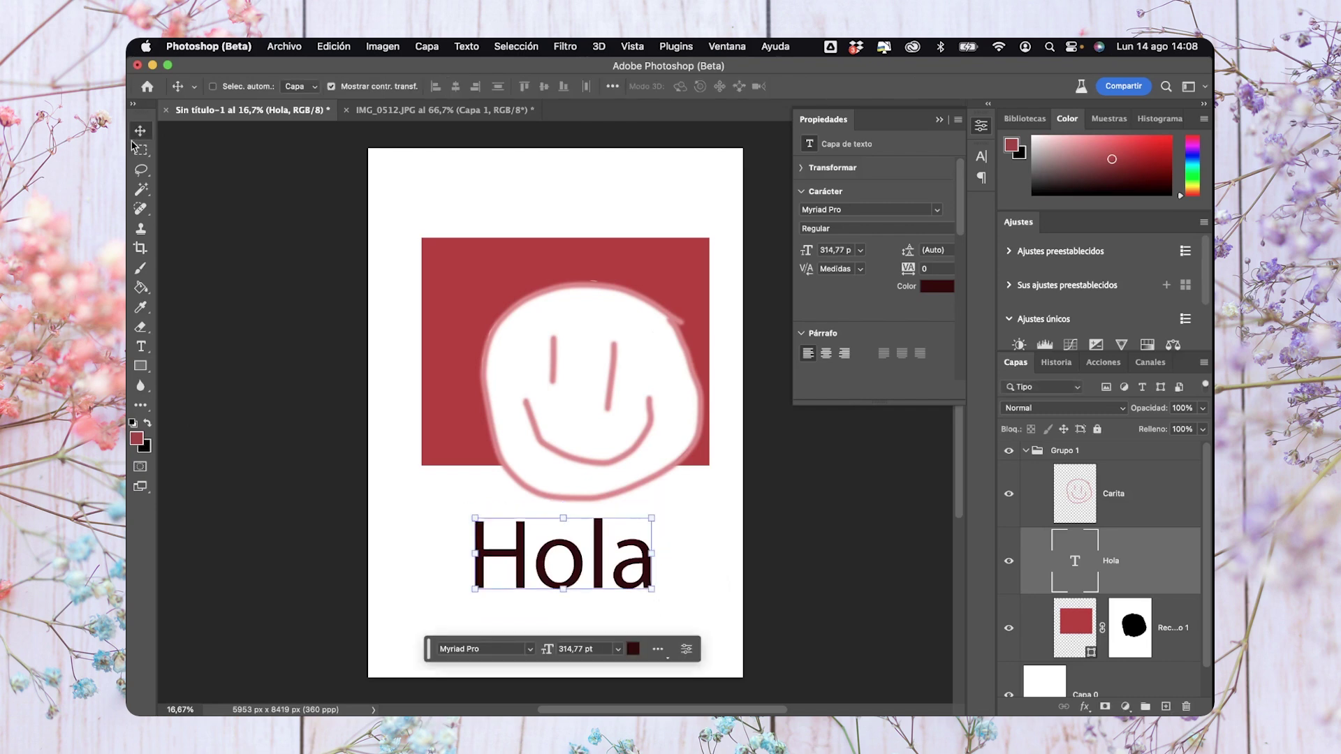
{"action": "left_click_drag", "start_coordinate": [577, 552], "coordinate": [568, 407]}
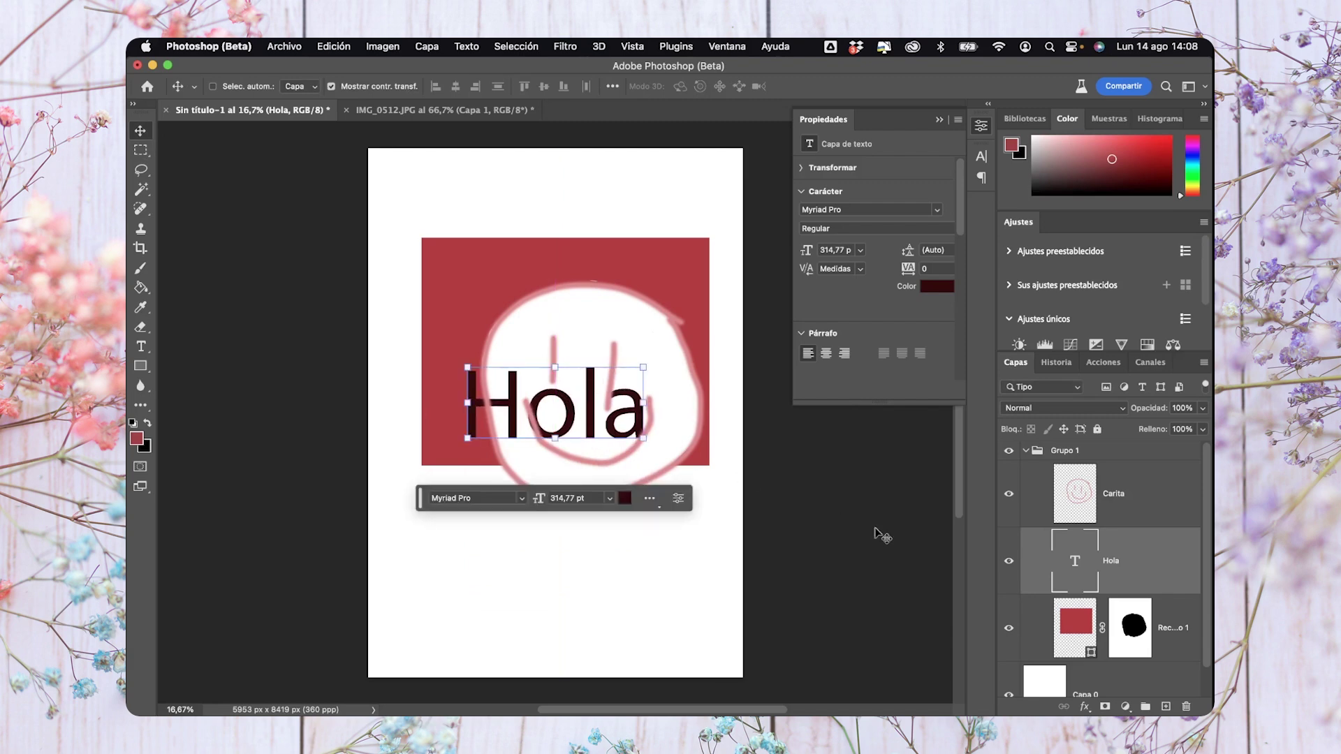
{"action": "left_click_drag", "start_coordinate": [1077, 563], "coordinate": [1046, 447]}
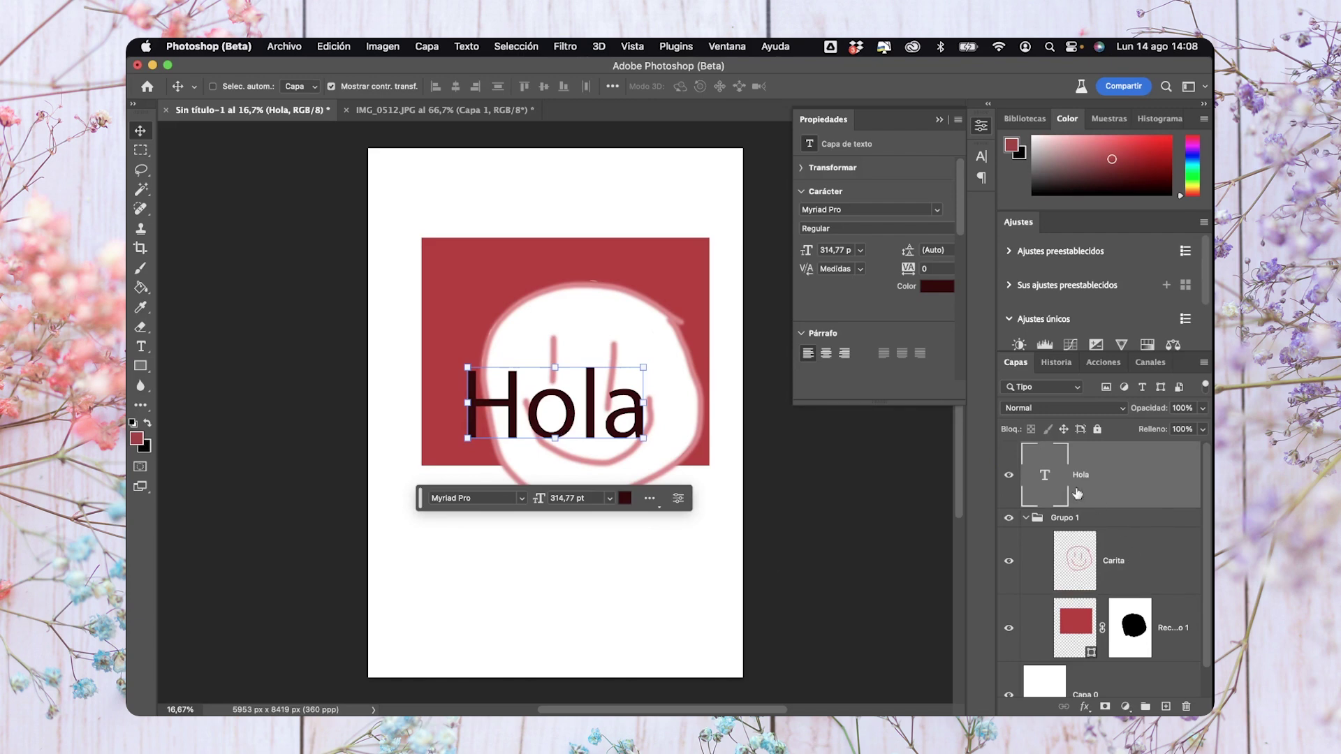
{"action": "left_click", "coordinate": [1025, 517]}
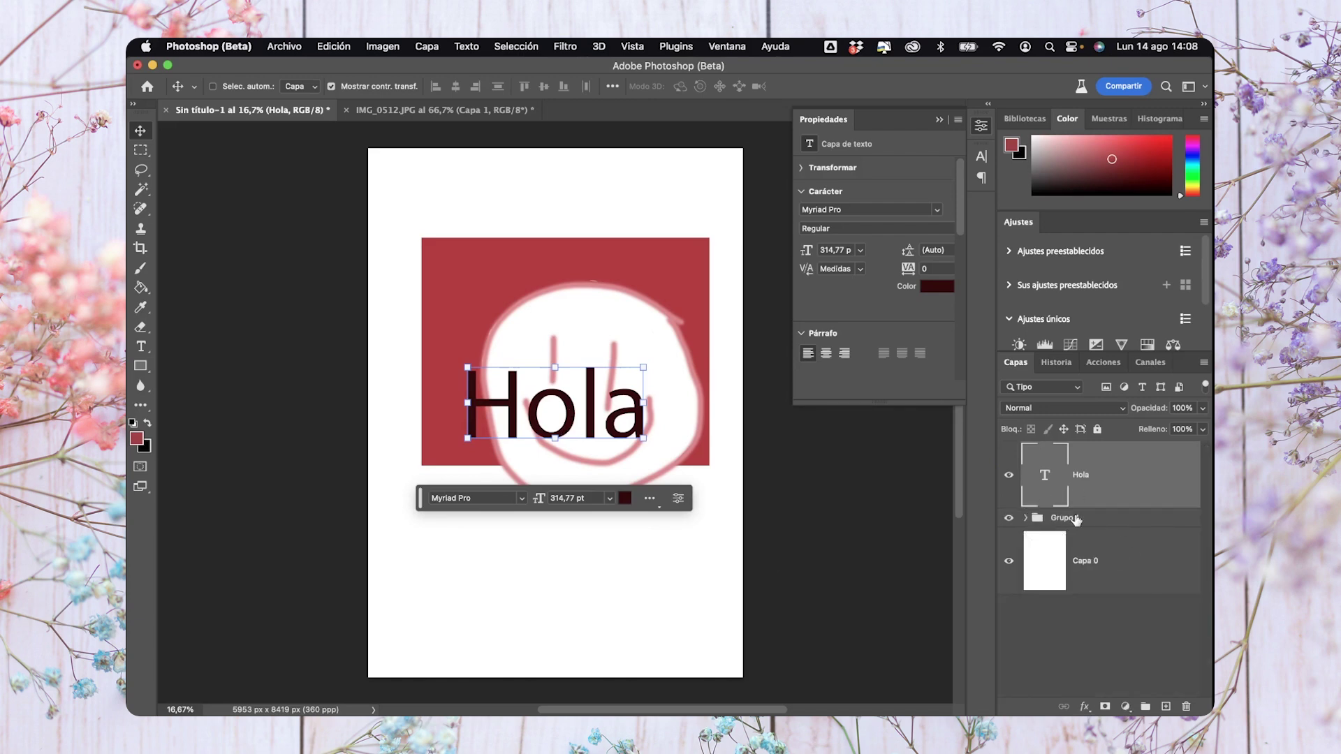
Move Hola and the rectangle-and-smiley group down-left on the page
{"action": "left_click_drag", "start_coordinate": [595, 417], "coordinate": [551, 480]}
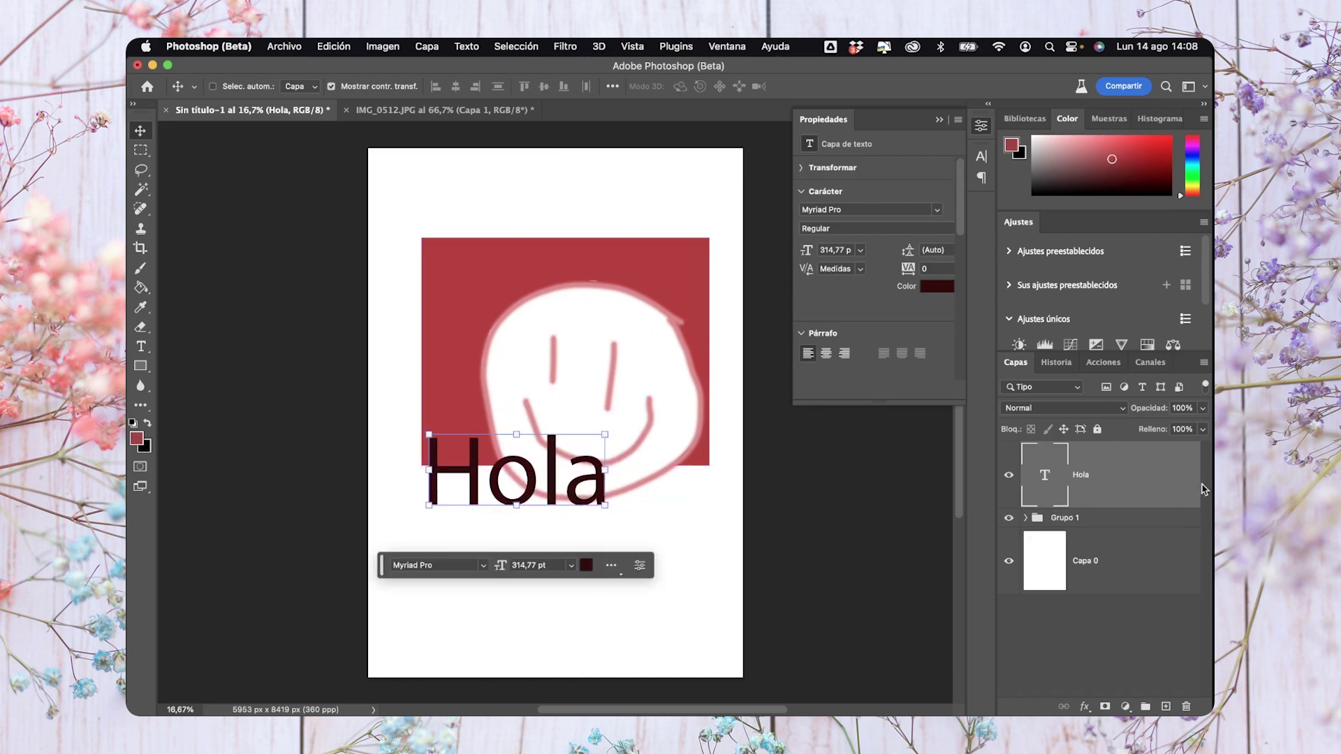
{"action": "left_click", "coordinate": [1104, 524]}
{"action": "mouse_move", "coordinate": [683, 377]}
{"action": "left_mouse_down"}
{"action": "mouse_move", "coordinate": [659, 512]}
{"action": "mouse_move", "coordinate": [629, 537]}
{"action": "mouse_move", "coordinate": [677, 535]}
{"action": "mouse_move", "coordinate": [664, 537]}
{"action": "left_mouse_up"}
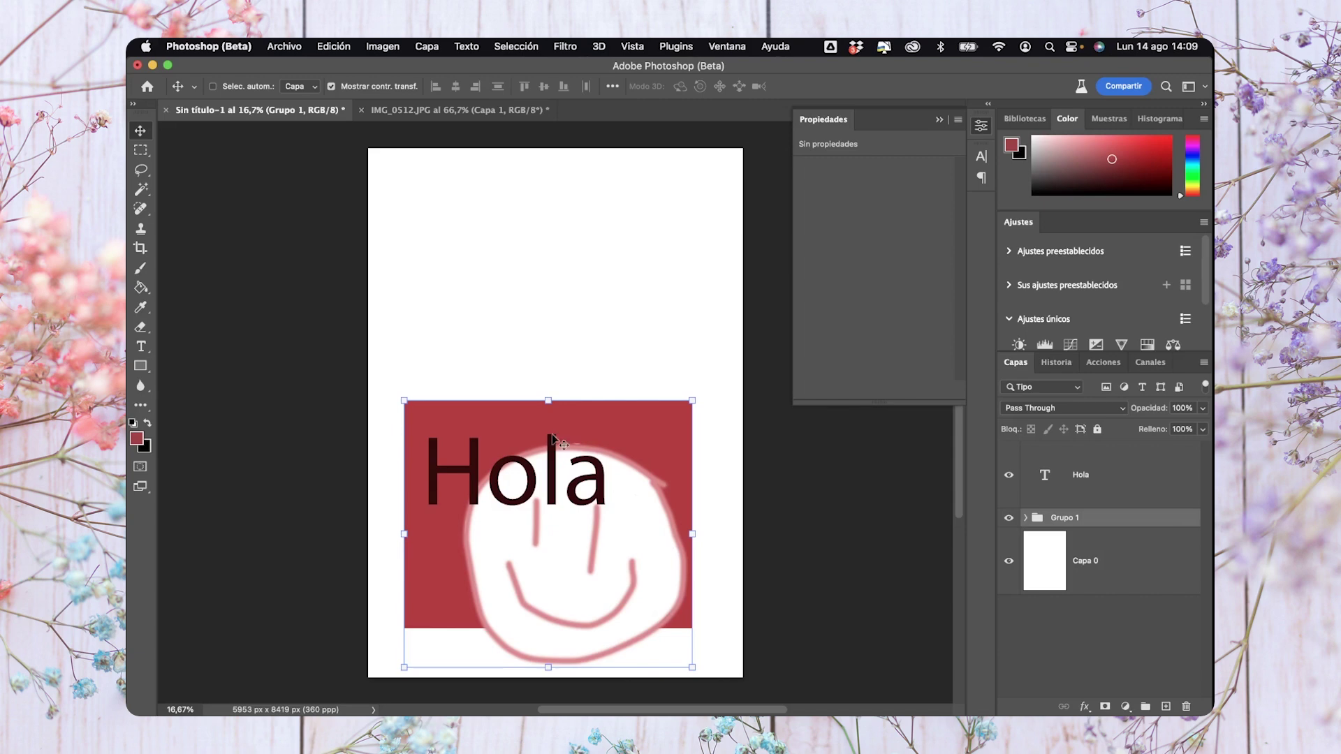
Save the document to Escritorio as Caquita de tutorial.psd, then reopen it from the desktop
{"action": "left_click", "coordinate": [284, 46]}
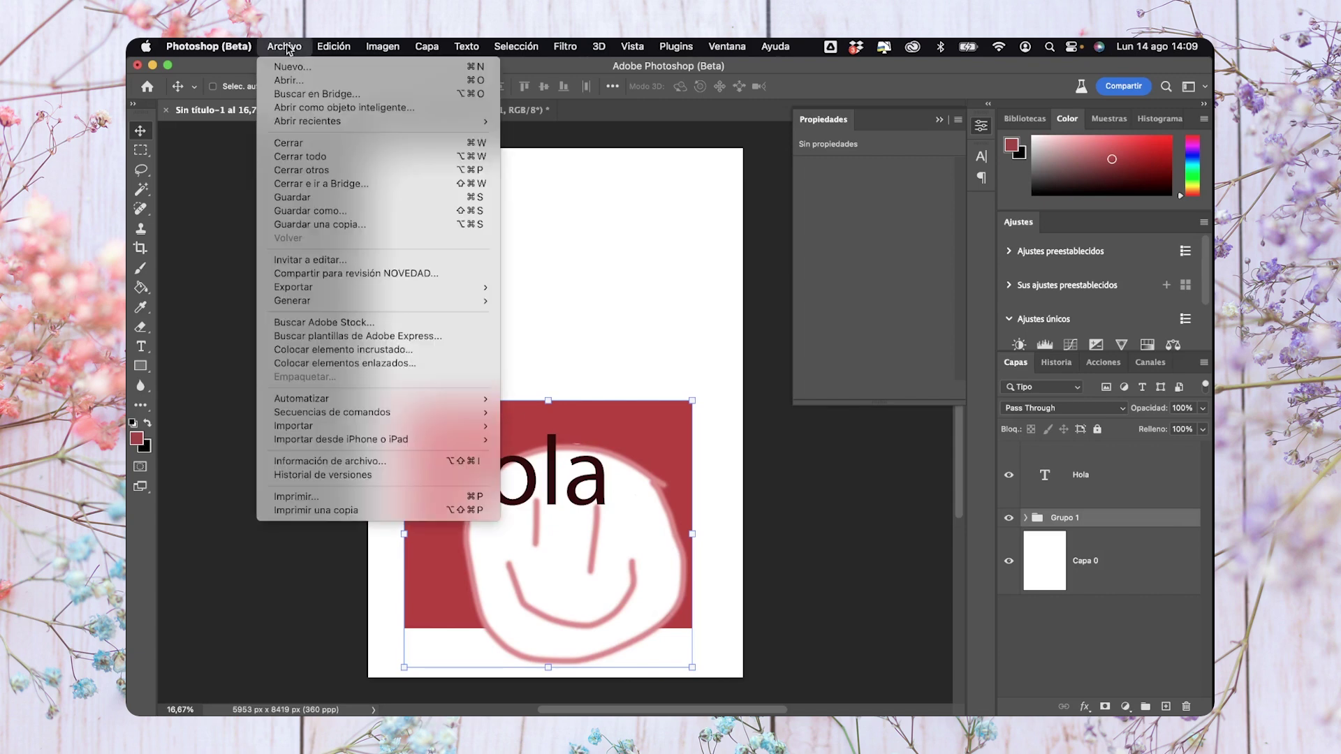
{"action": "left_click", "coordinate": [373, 211]}
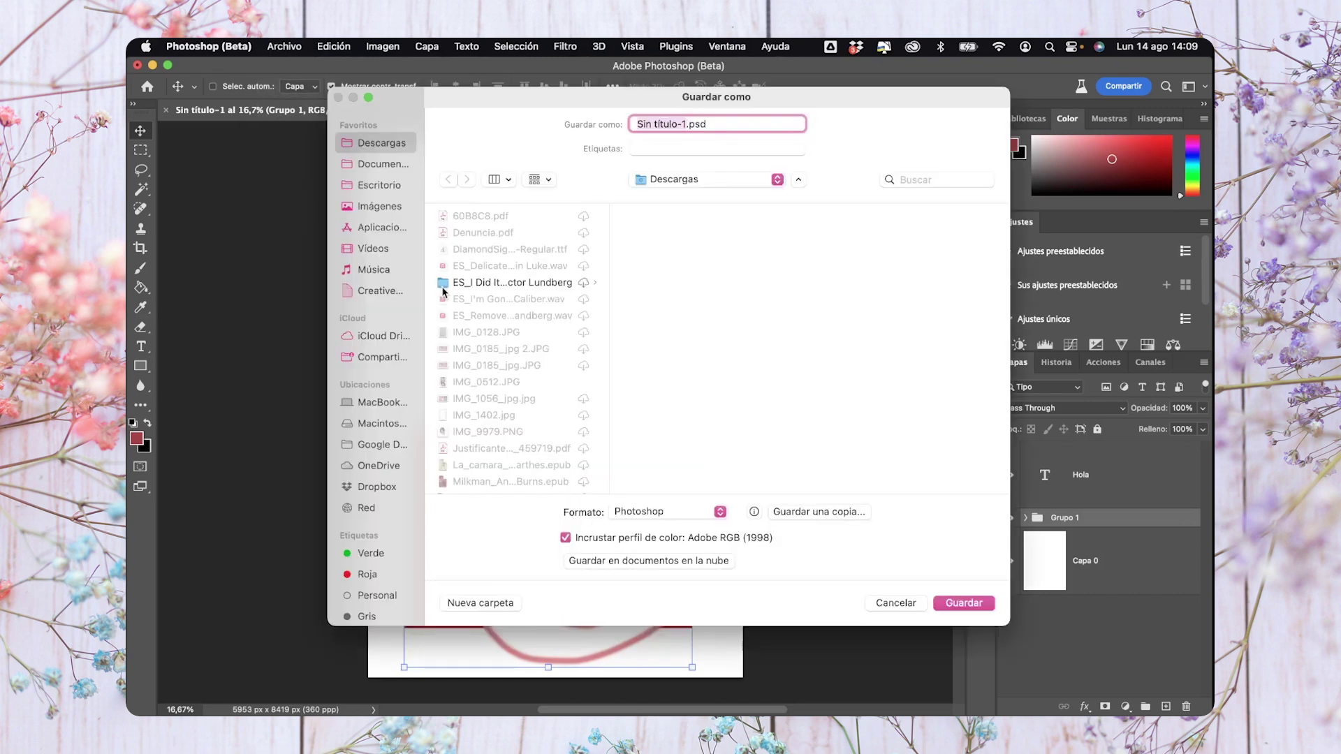
{"action": "left_click", "coordinate": [382, 187]}
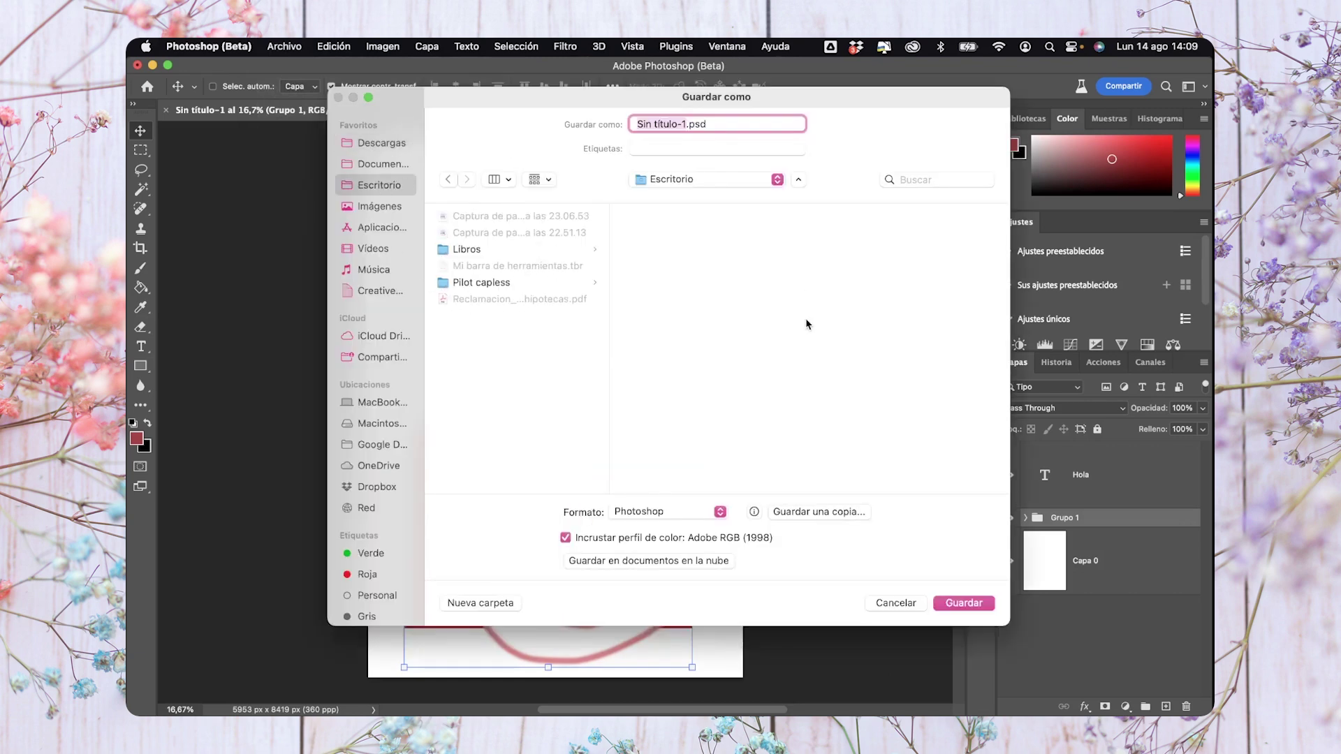
{"action": "type", "text": "Caquita"}
{"action": "type", "text": "ial"}
{"action": "key", "text": "Return"}
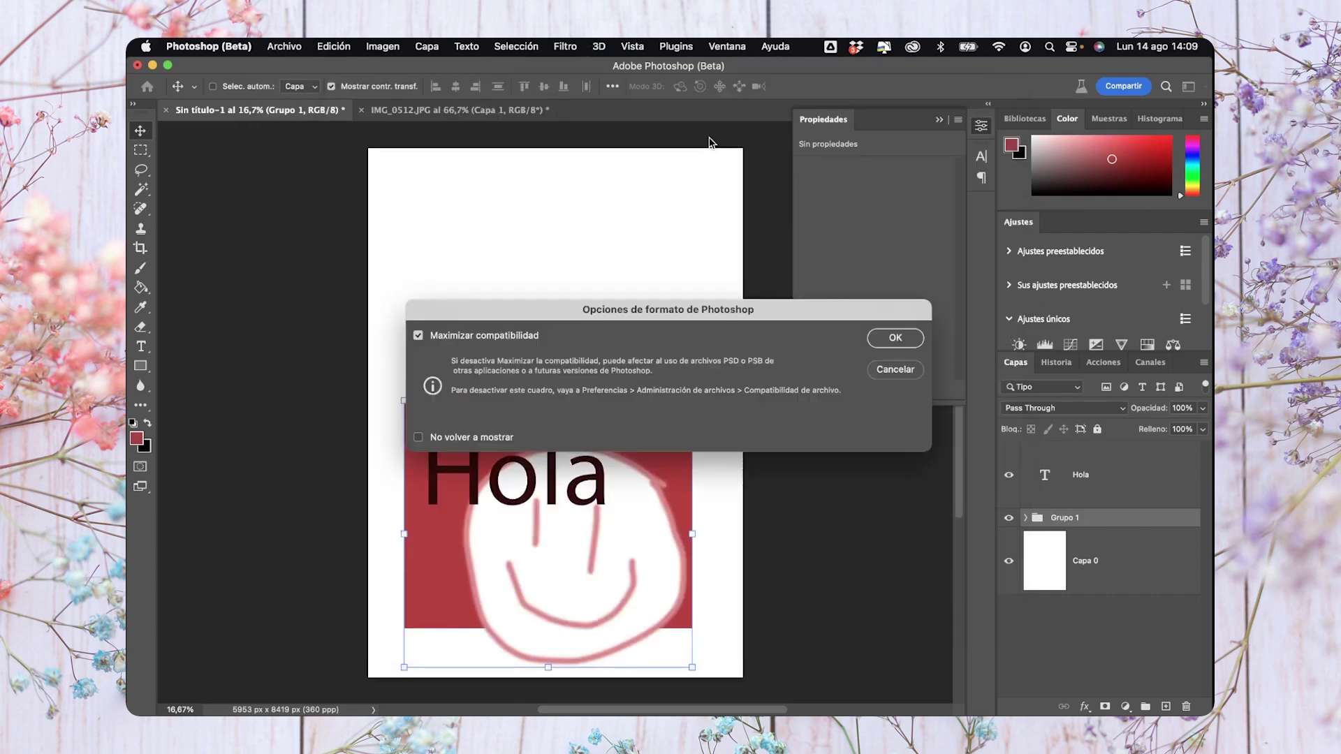
{"action": "key", "text": "Return"}
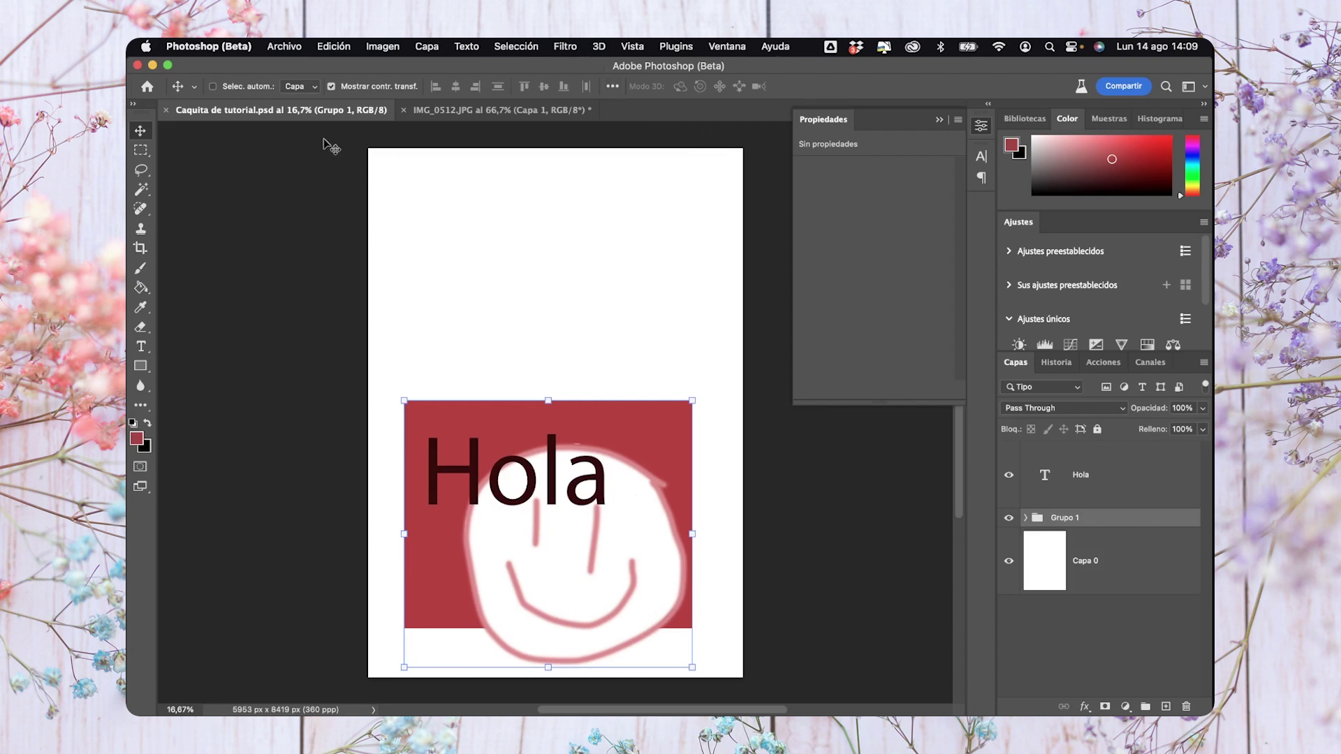
{"action": "key", "text": "F11"}
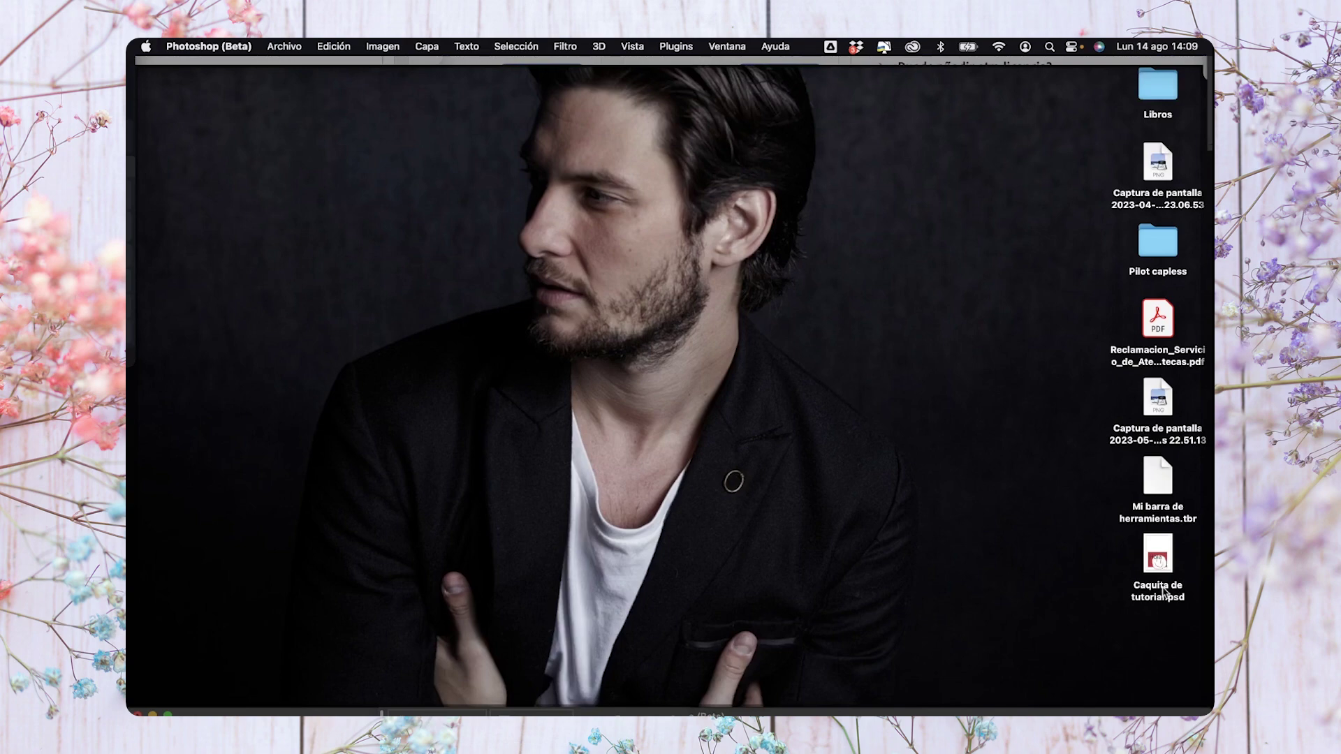
{"action": "double_click", "coordinate": [1157, 559]}
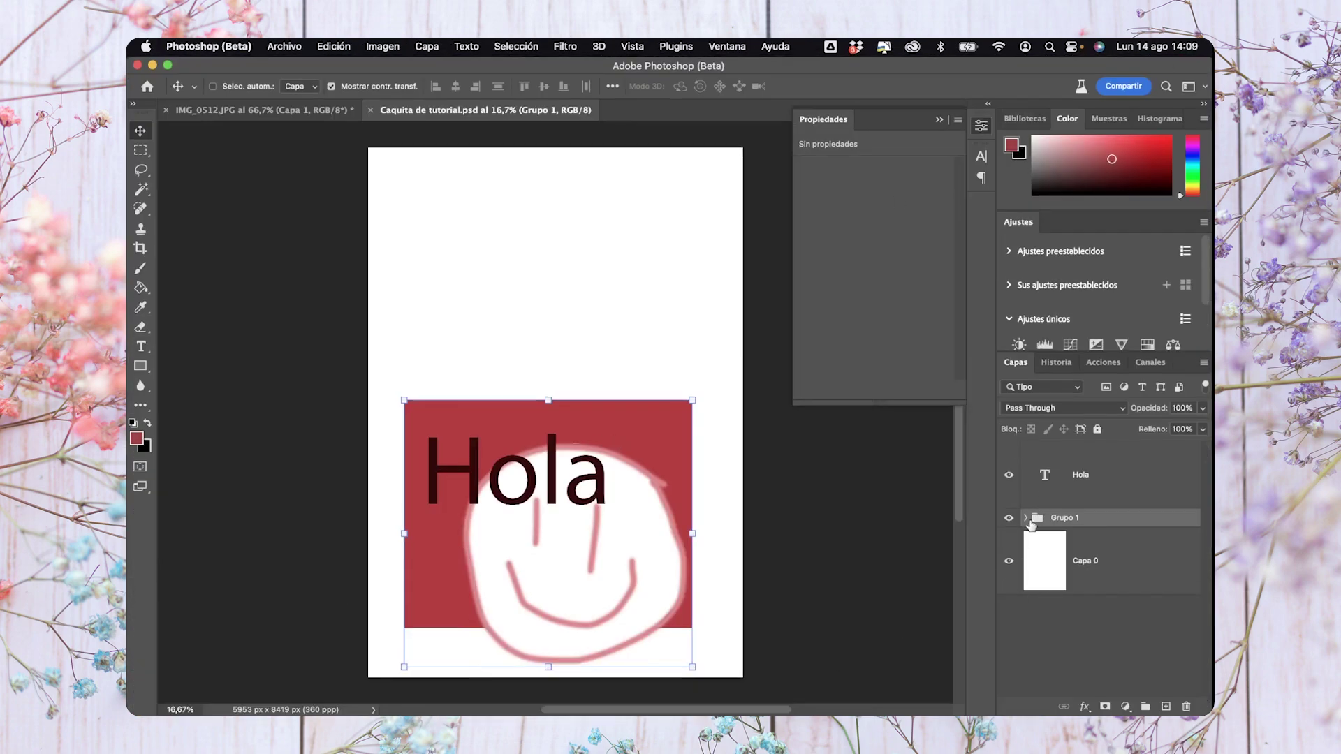
Move the rectangle-and-smiley group up to the top of the page
{"action": "left_click", "coordinate": [1026, 518]}
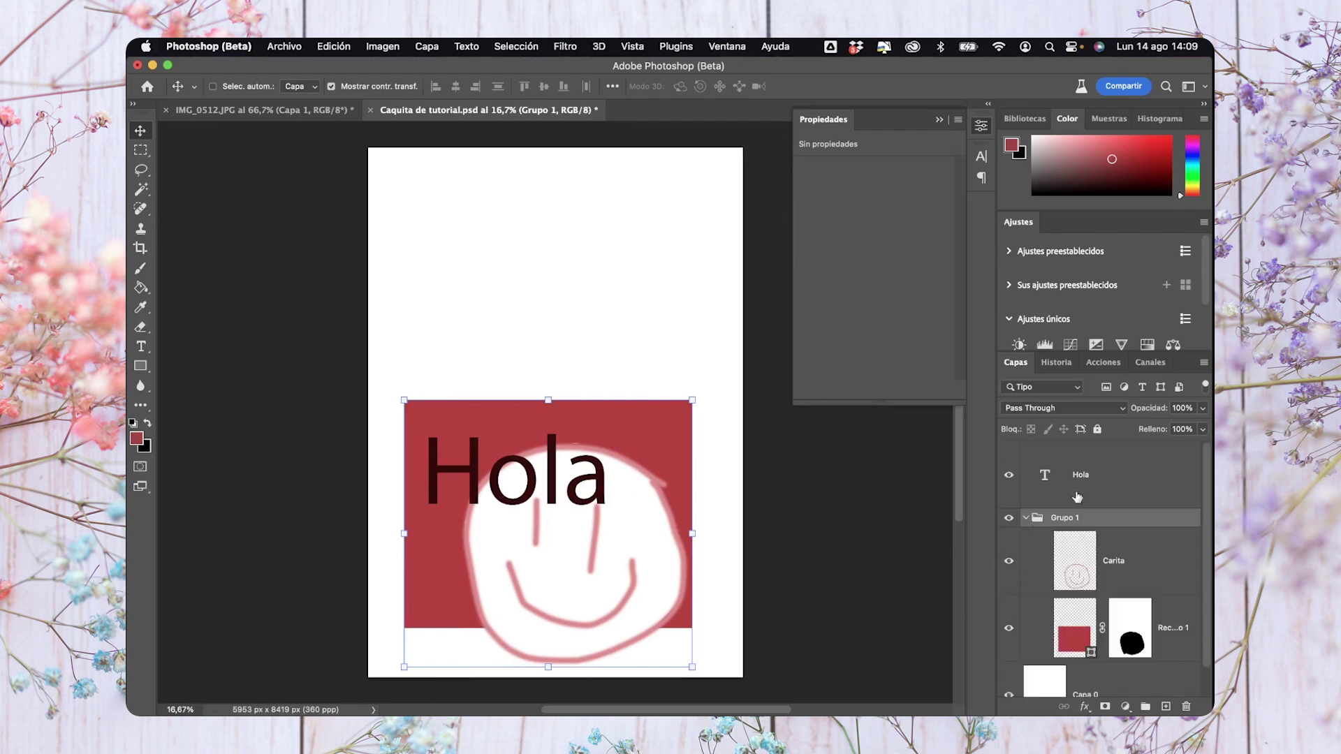
{"action": "left_click", "coordinate": [1008, 518]}
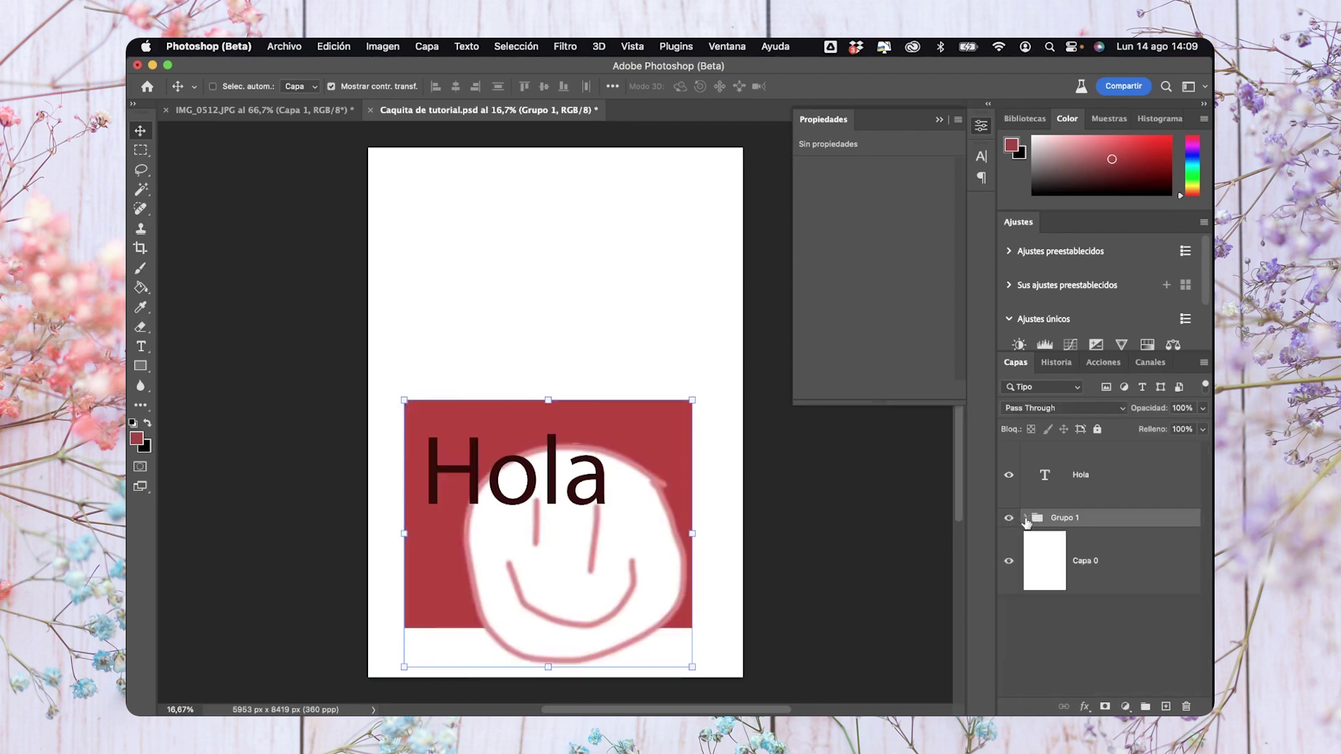
{"action": "left_click", "coordinate": [1009, 474]}
{"action": "left_click", "coordinate": [1009, 474]}
{"action": "left_click_drag", "start_coordinate": [669, 446], "coordinate": [647, 225]}
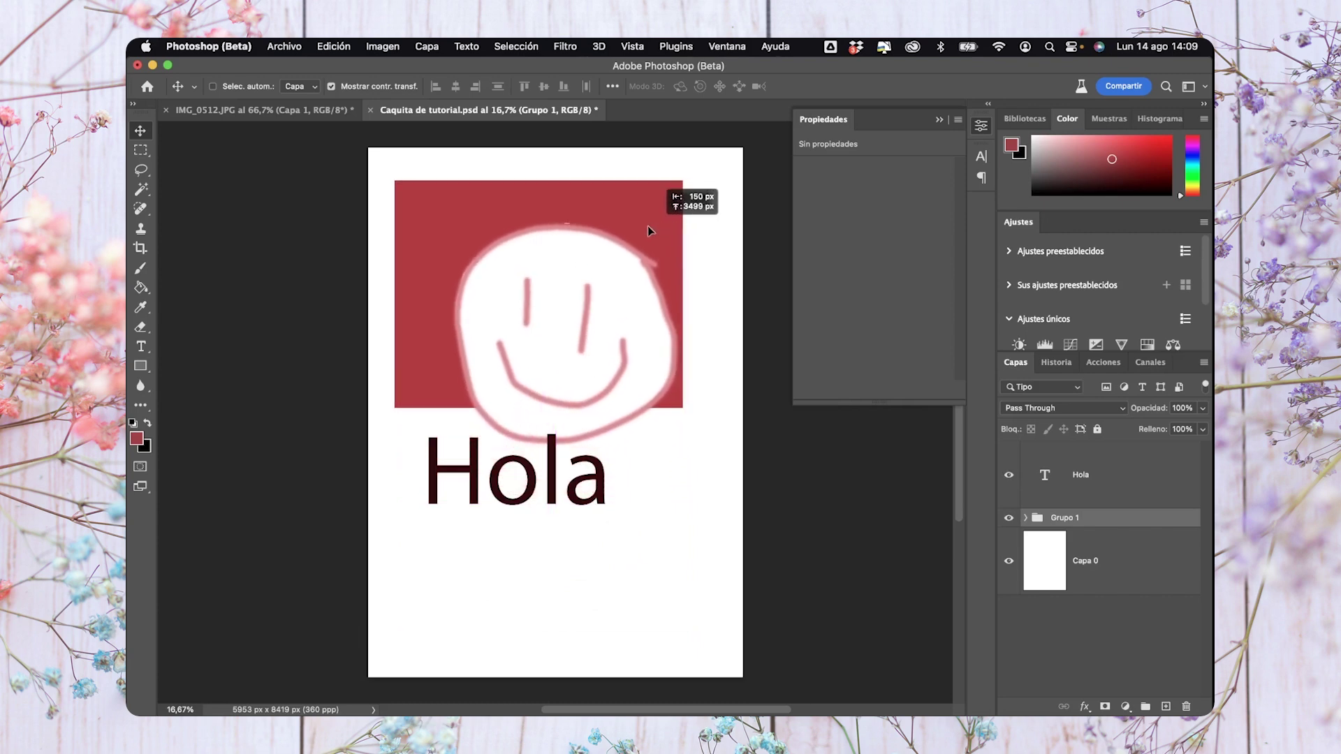
{"action": "left_click_drag", "start_coordinate": [648, 224], "coordinate": [656, 211]}
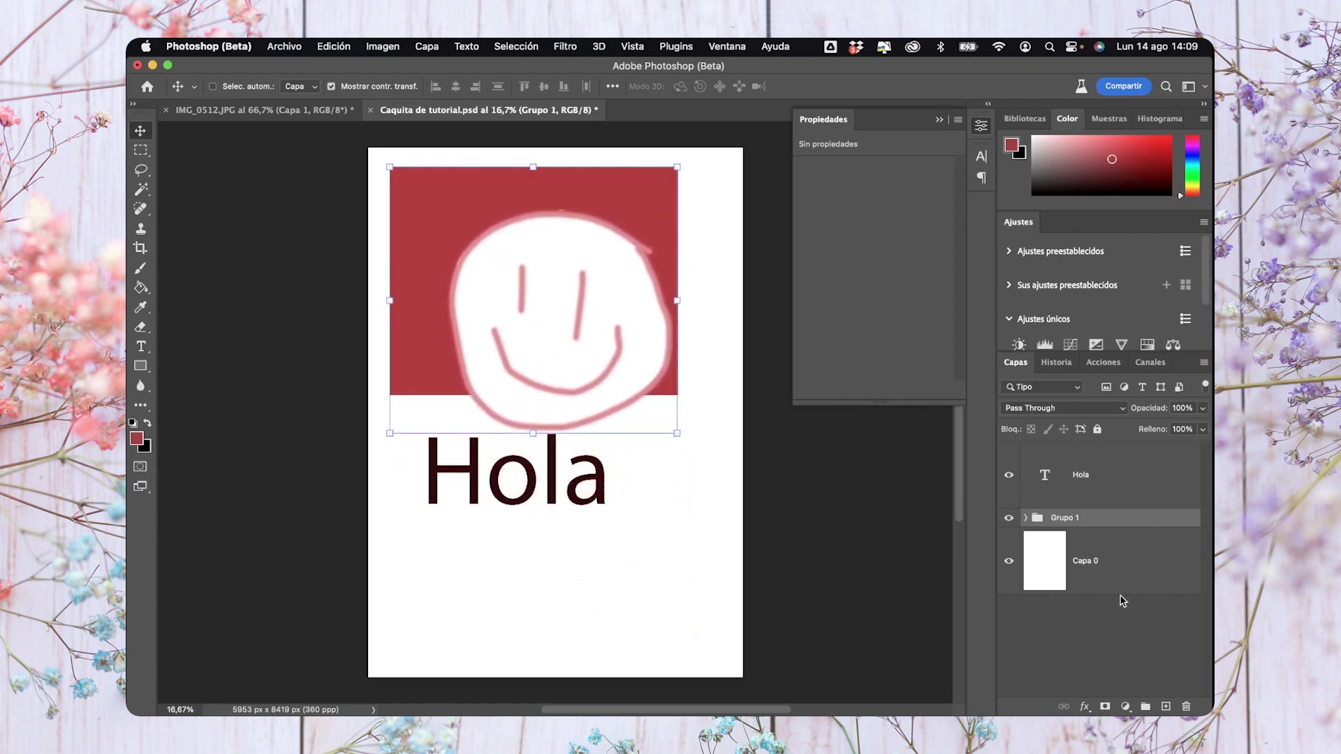
Free-transform Hola right and down so it sits below the rectangle, and commit
{"action": "left_click", "coordinate": [1074, 481]}
{"action": "key", "text": "ctrl+t"}
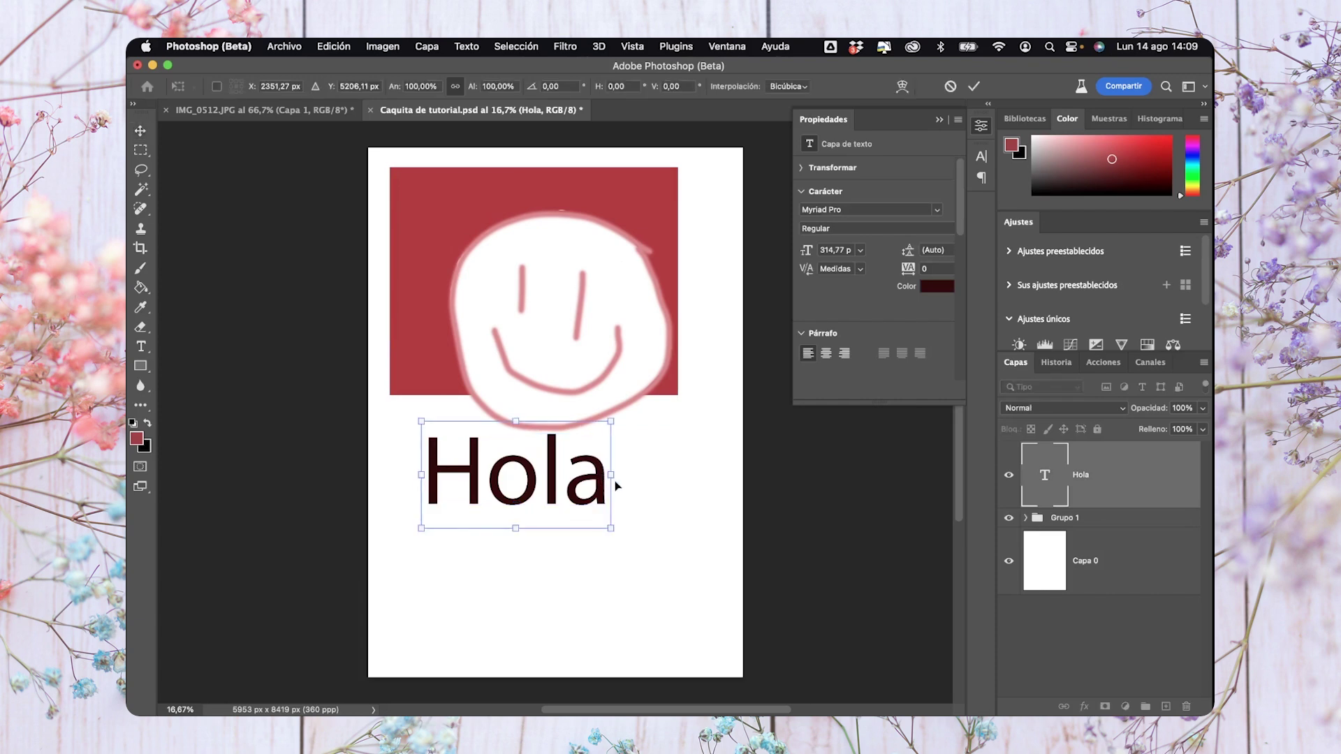
{"action": "left_click_drag", "start_coordinate": [543, 467], "coordinate": [579, 497]}
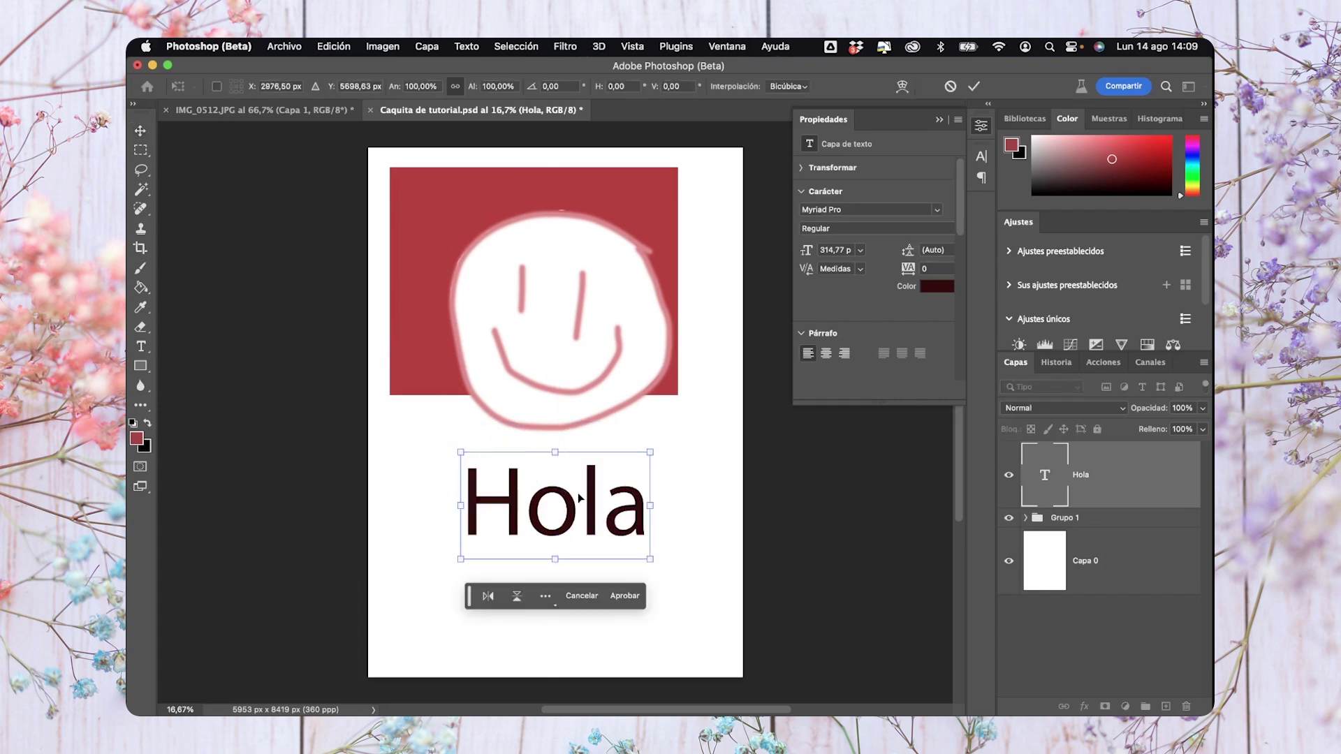
{"action": "key", "text": "Return"}
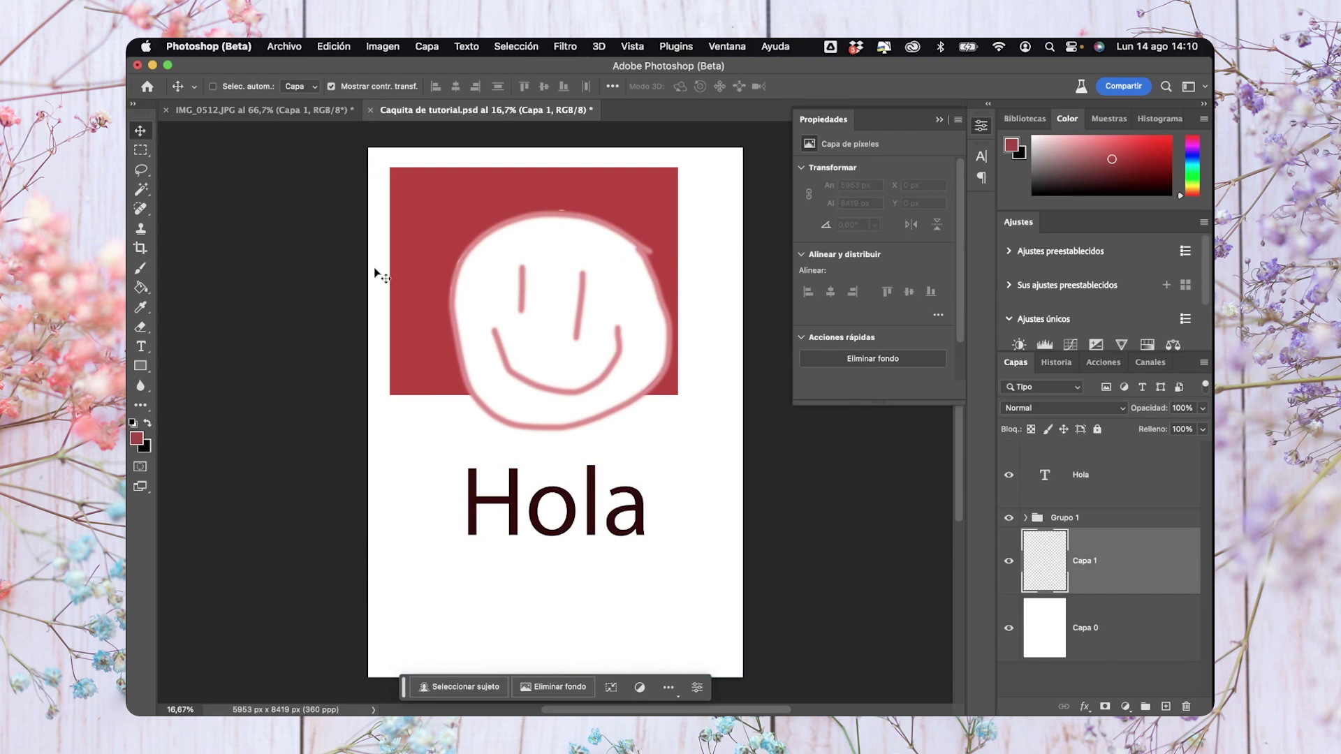
Paint a black zigzag on Capa 1 along the red rectangle's top, then move Capa 1 above Grupo 1
{"action": "key", "text": "x"}
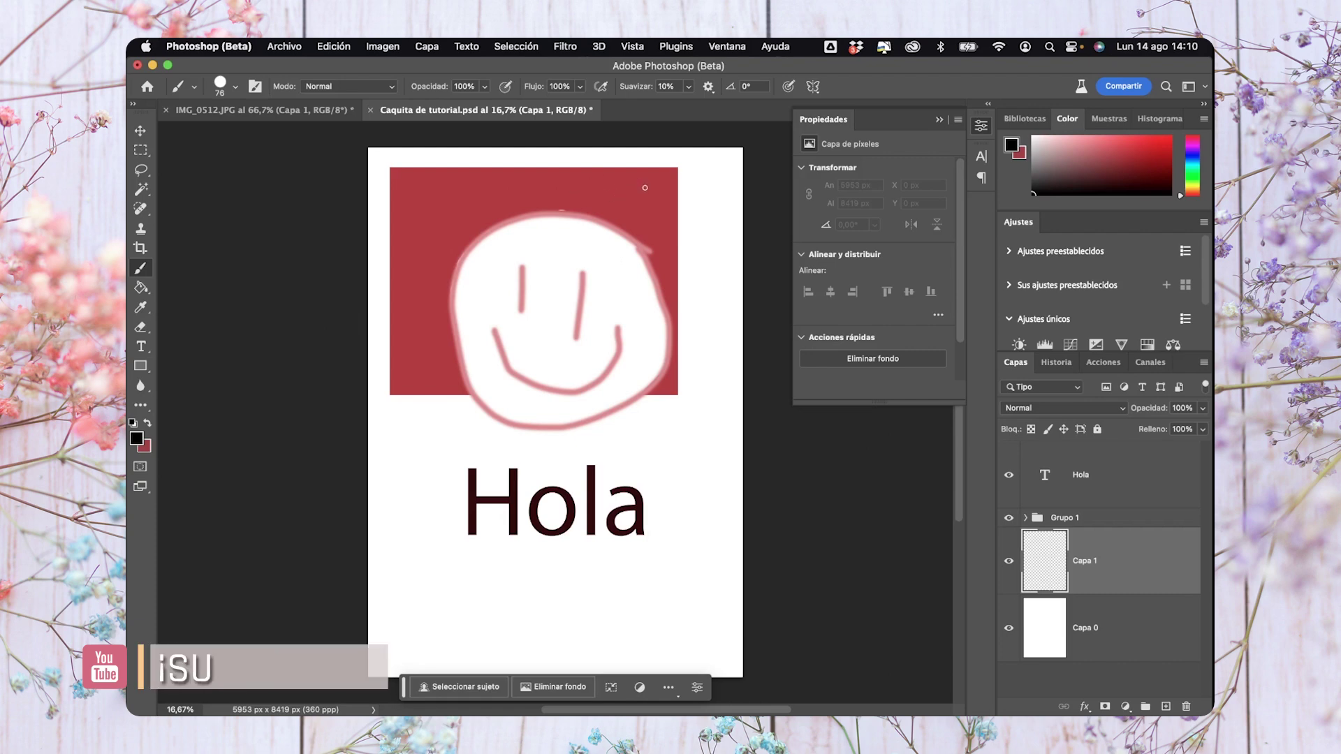
{"action": "left_click_drag", "start_coordinate": [644, 187], "coordinate": [656, 206]}
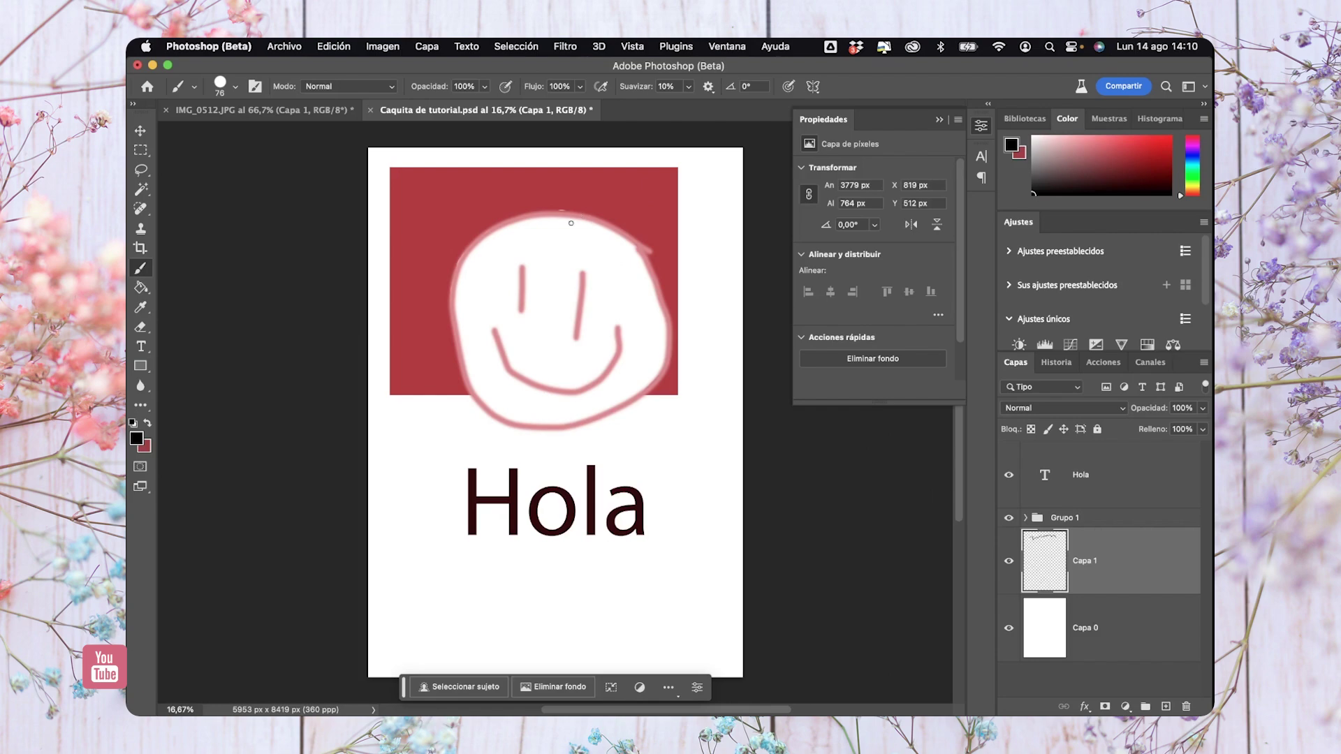
{"action": "left_click_drag", "start_coordinate": [1053, 575], "coordinate": [1044, 513]}
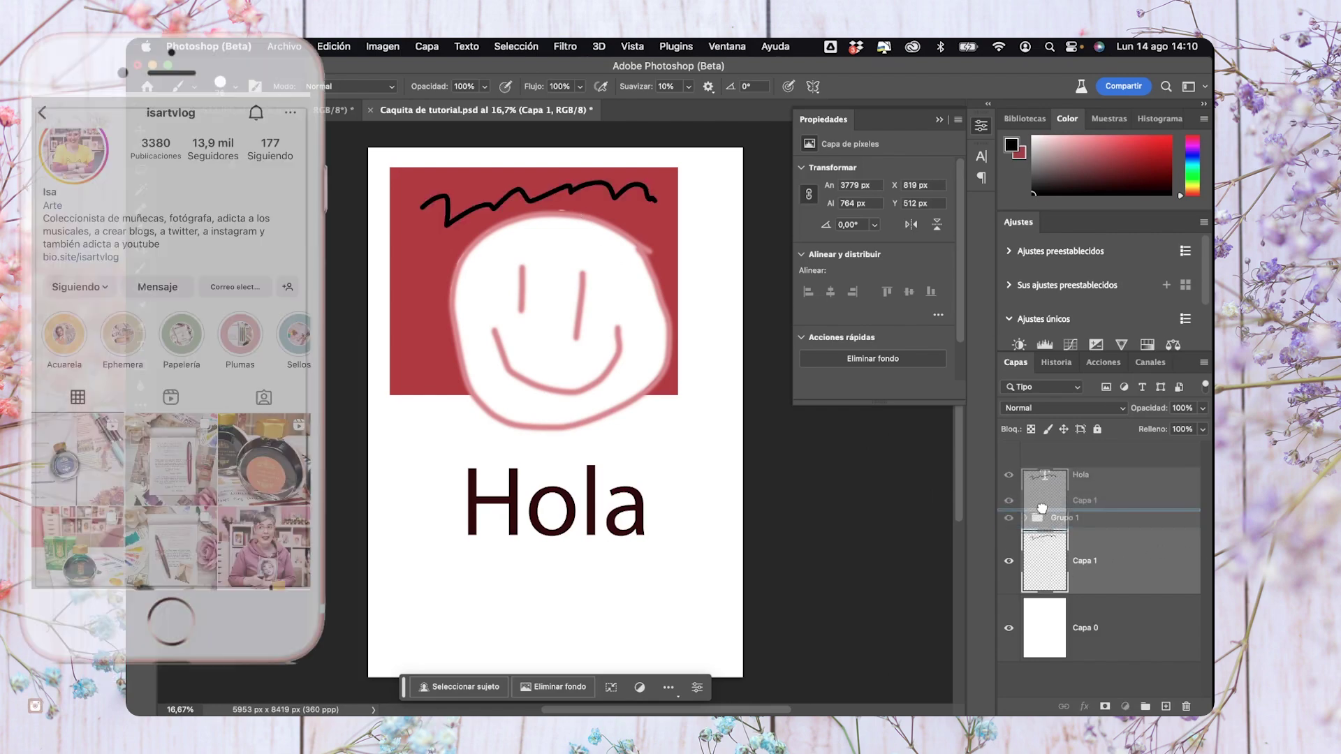